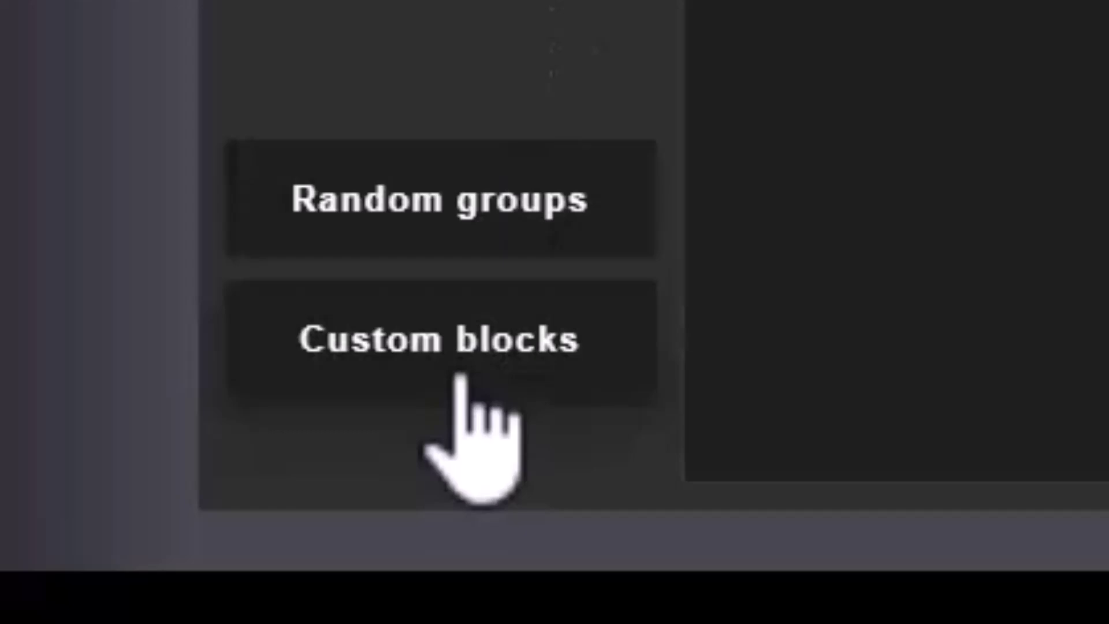
Open the custom blocks page, look at the random groups page, and review the category filter options for custom blocks
left_click(461, 378)
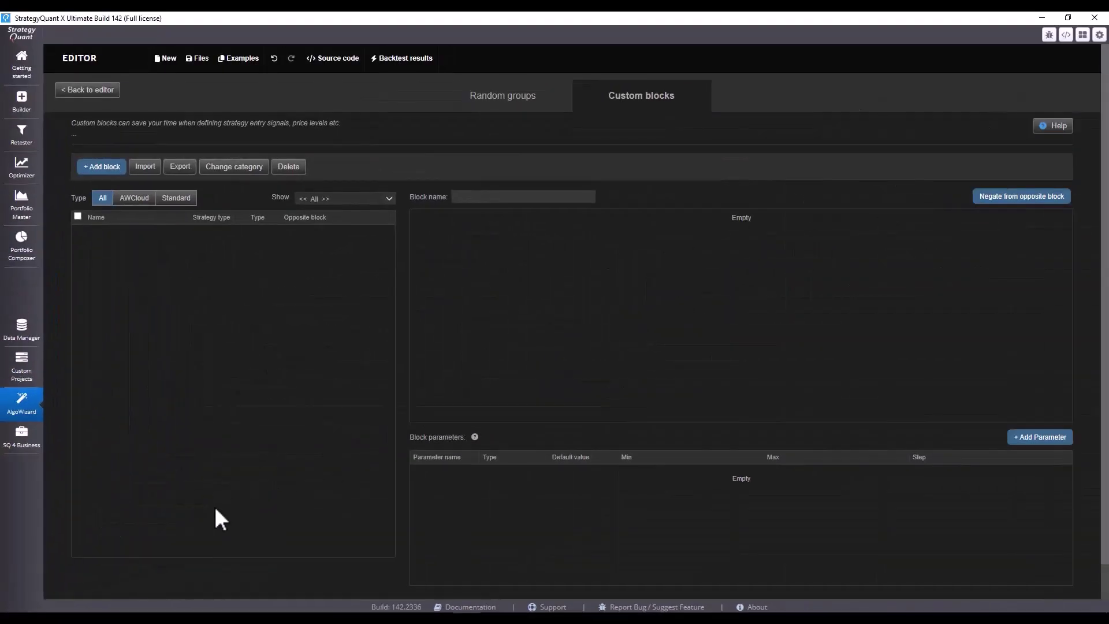
left_click(521, 97)
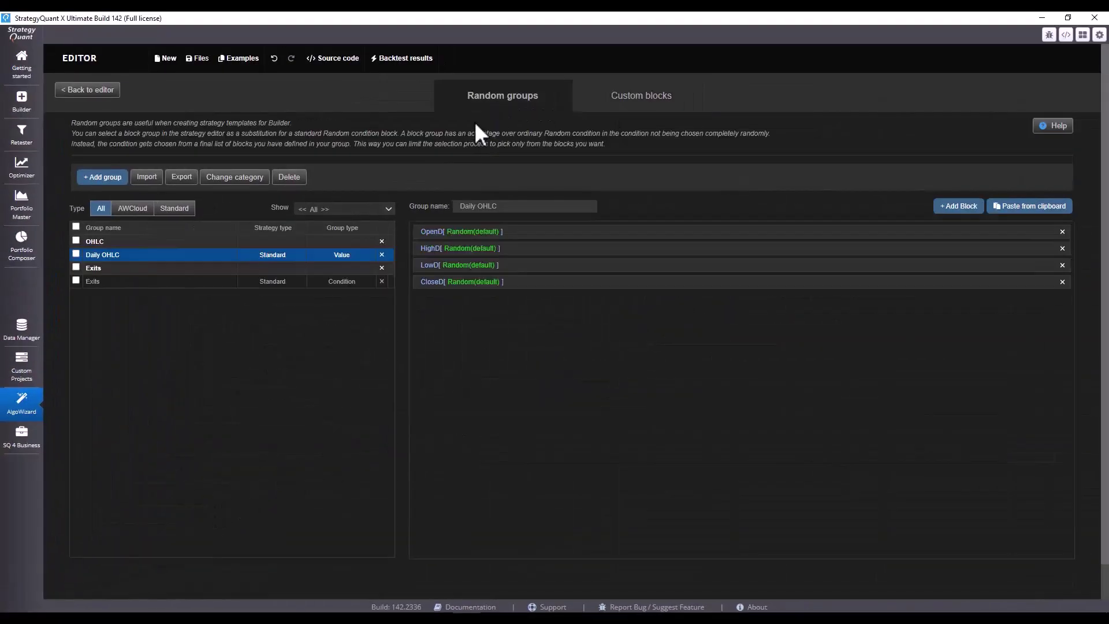
left_click(637, 112)
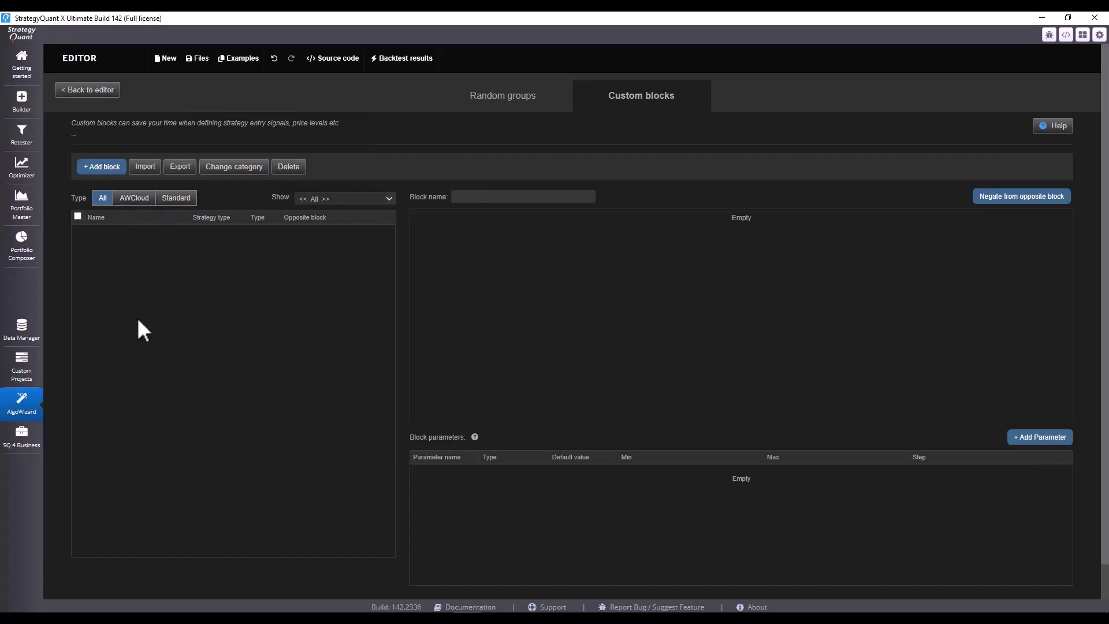
left_click(384, 199)
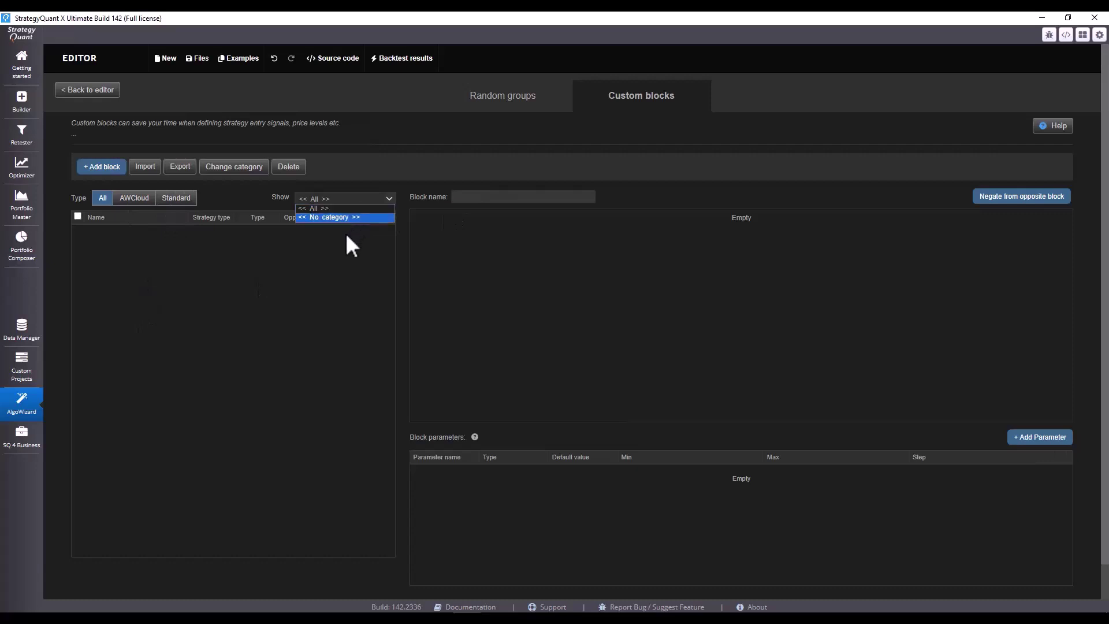
left_click(285, 264)
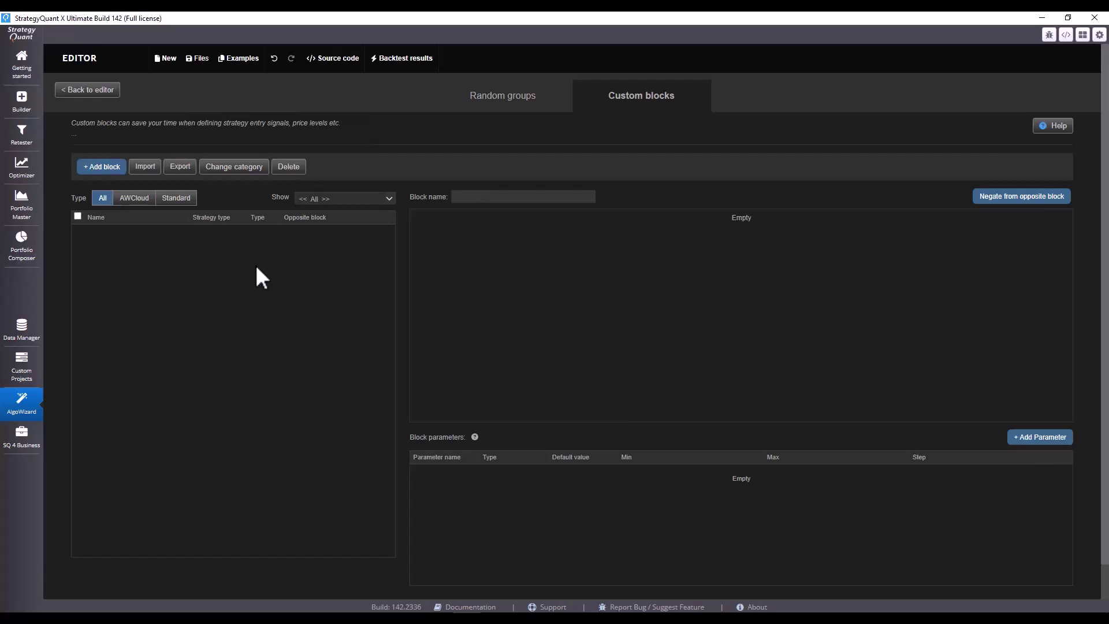
Create a Standard custom block of type Condition with the key and name 3Clong
left_click(110, 167)
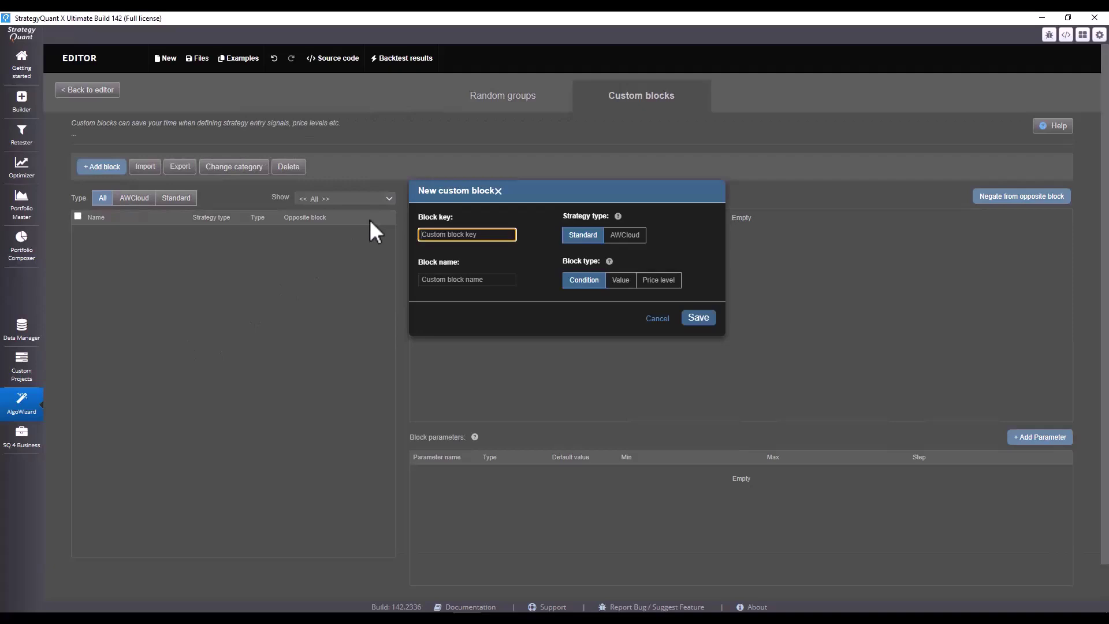
type("3C")
type("long")
left_click(481, 280)
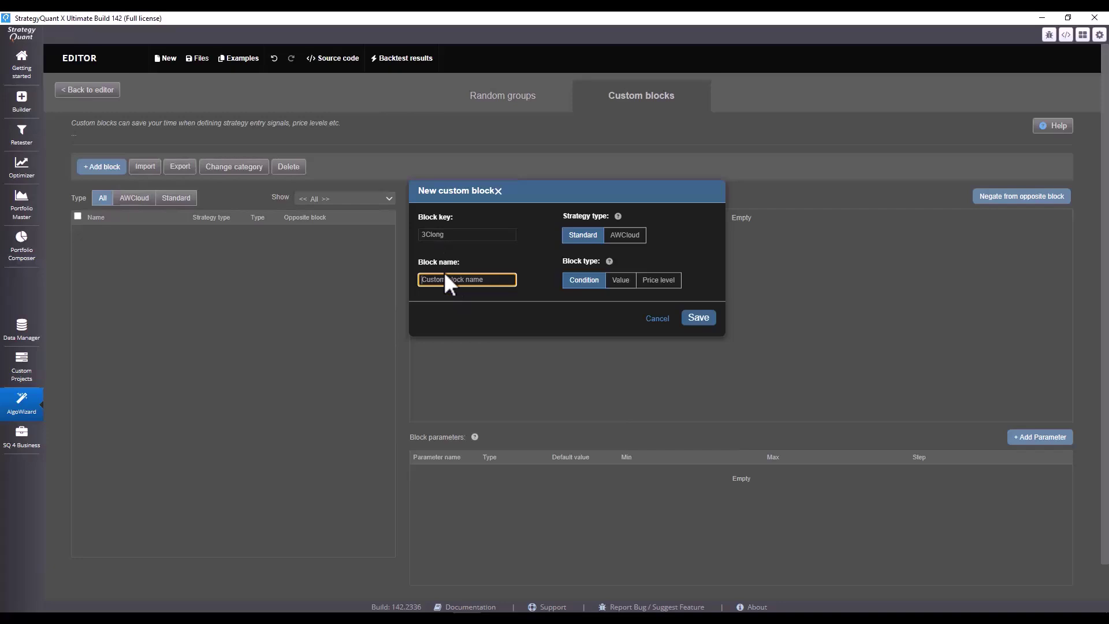
type("3Clong")
left_click(581, 279)
left_click(699, 317)
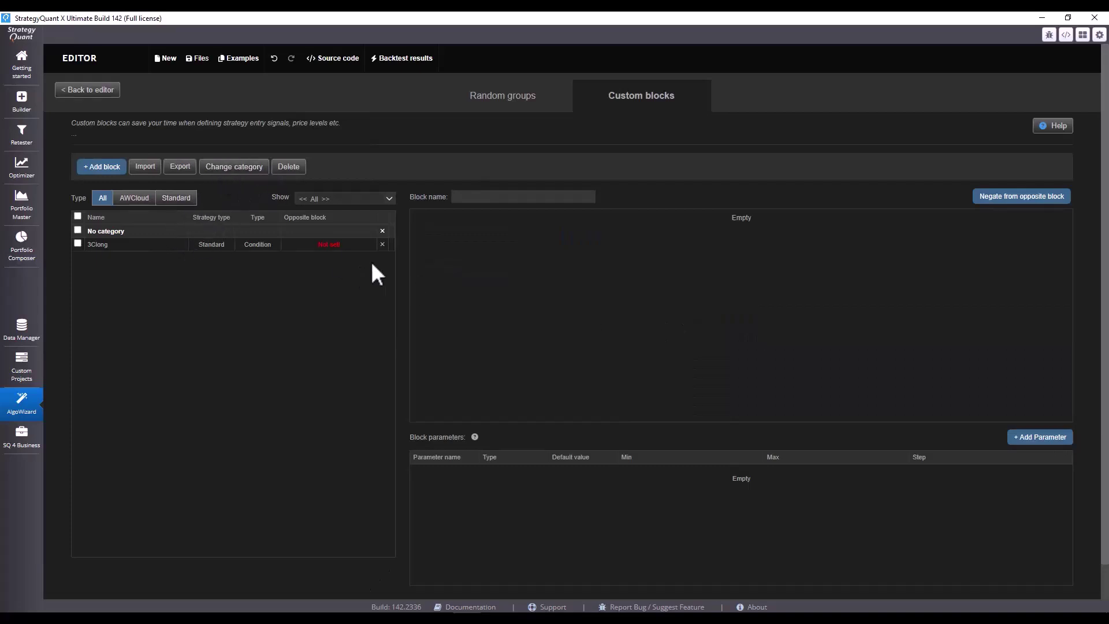
Assign the 3Clong block to a new category named TrendCustom
left_click(166, 245)
left_click(234, 166)
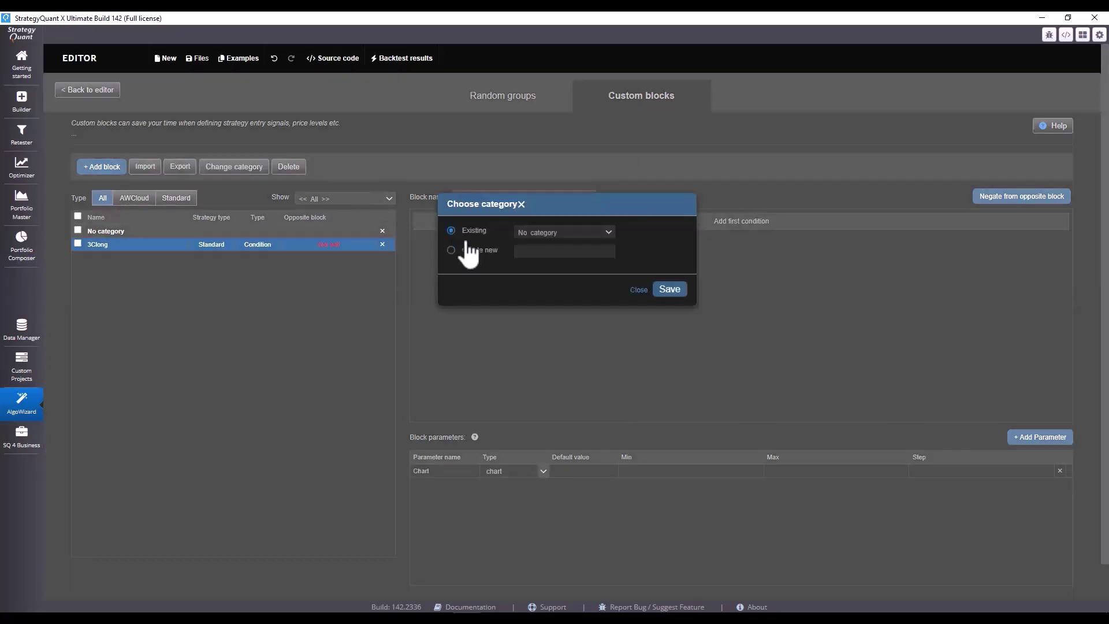
left_click(461, 253)
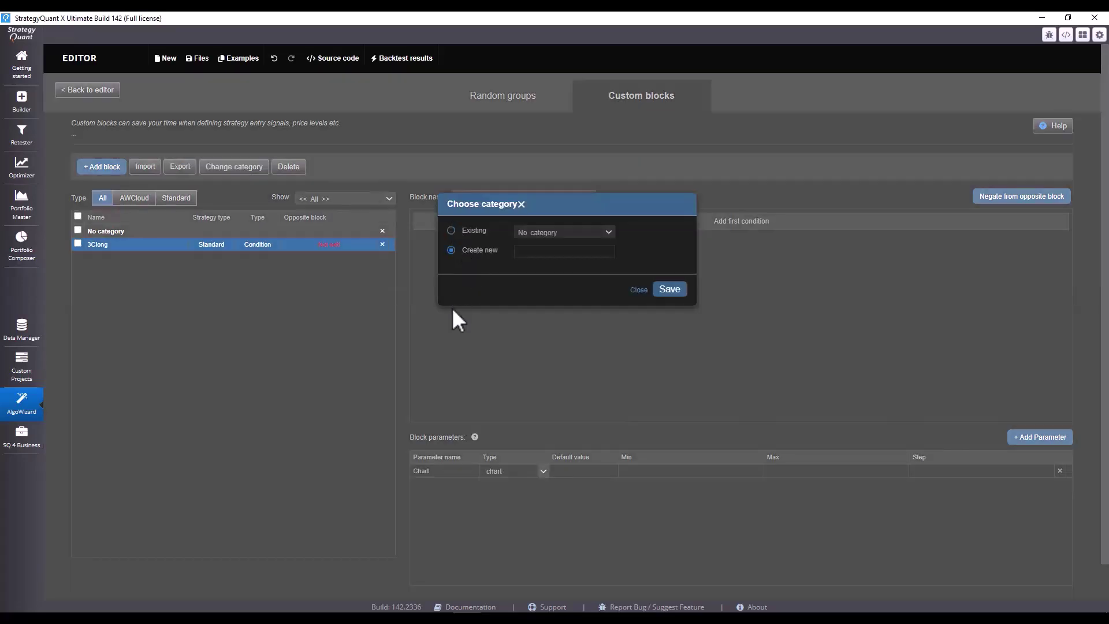
left_click(542, 252)
type("Trend")
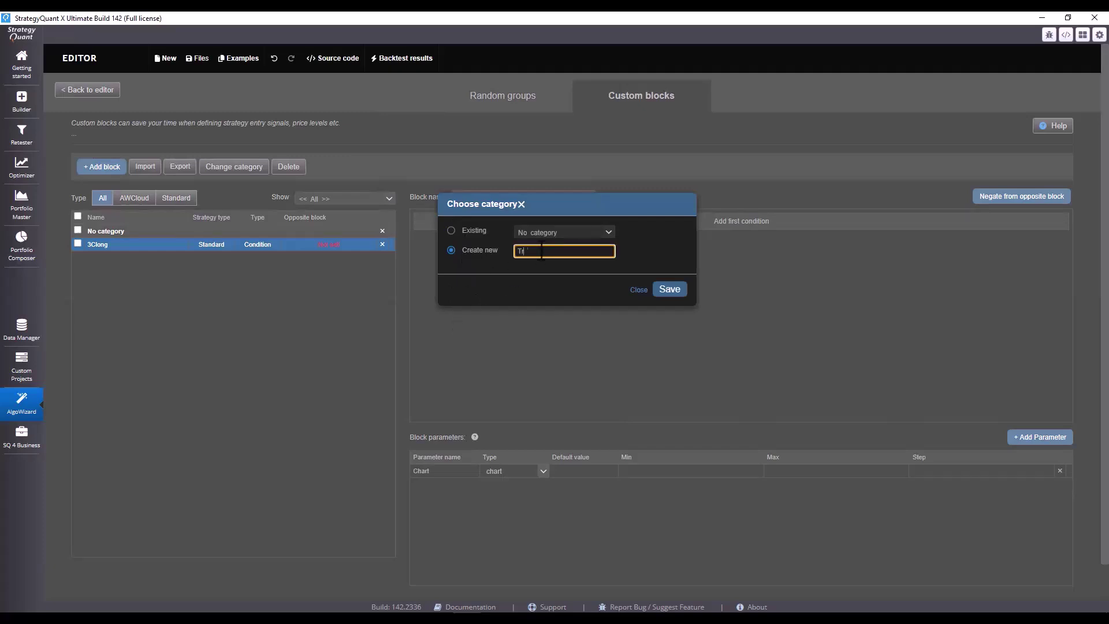
type("Custom")
left_click(669, 290)
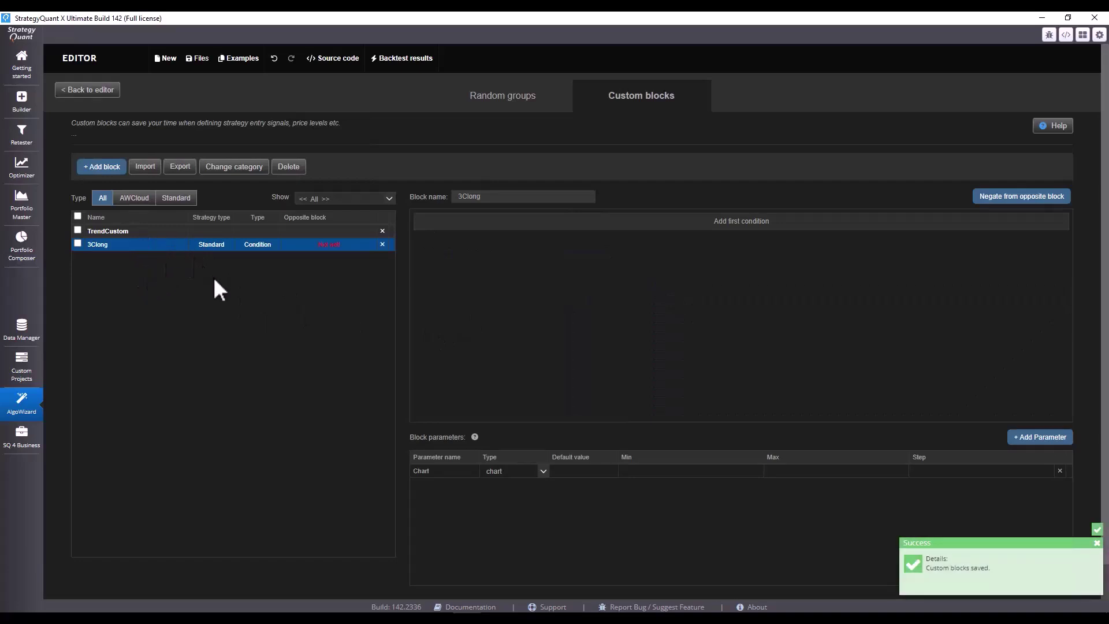
Create a second Standard custom block of type Condition with the key and name 3Cshort
left_click(100, 167)
left_click(494, 236)
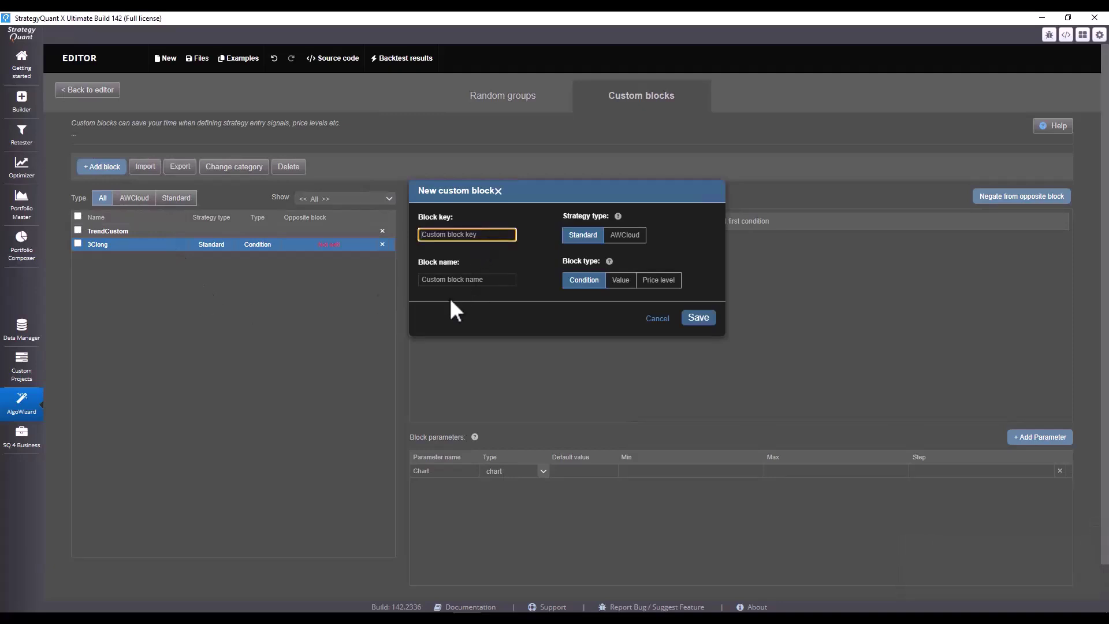
type("3Cshort")
key("ctrl+a")
key("ctrl+c")
left_click(476, 281)
key("ctrl+v")
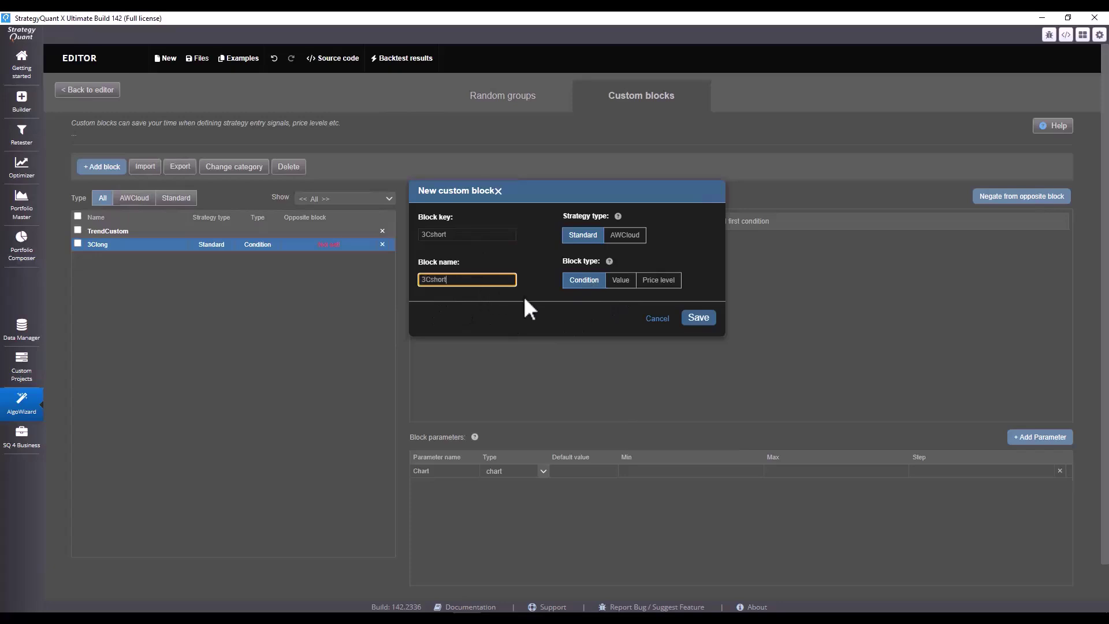
left_click(706, 324)
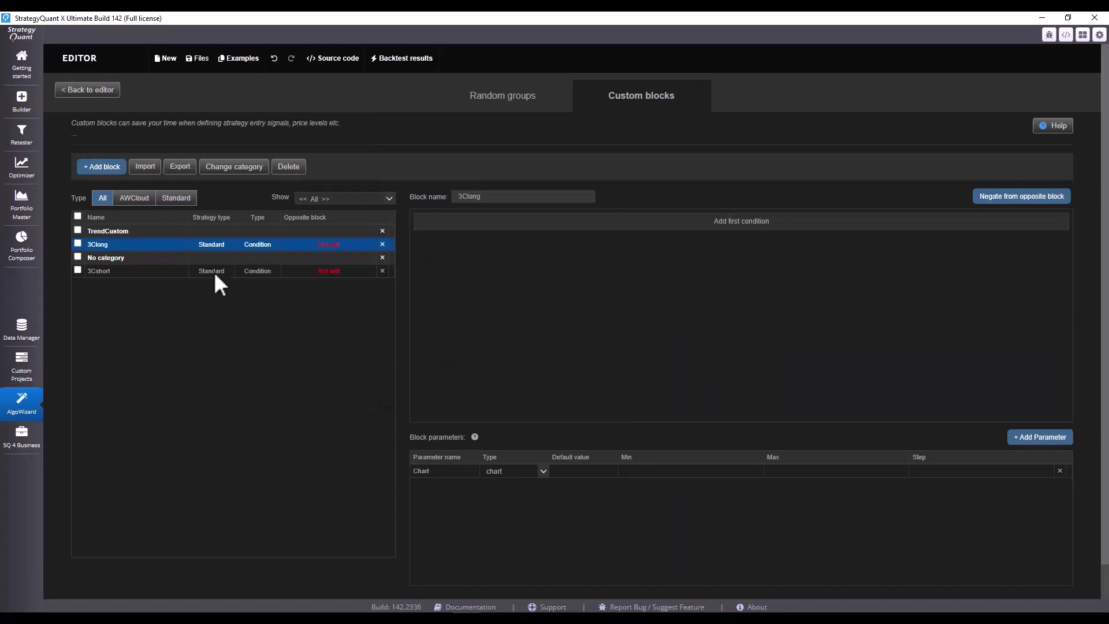
Move the 3Cshort block into the existing TrendCustom category
left_click(182, 272)
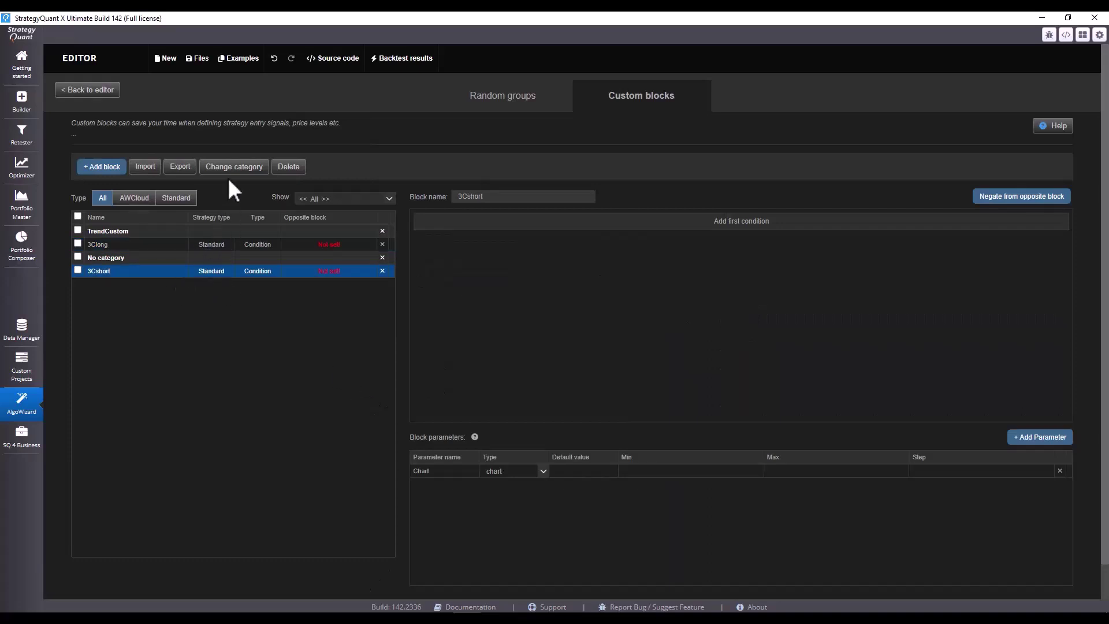
left_click(234, 168)
left_click(545, 232)
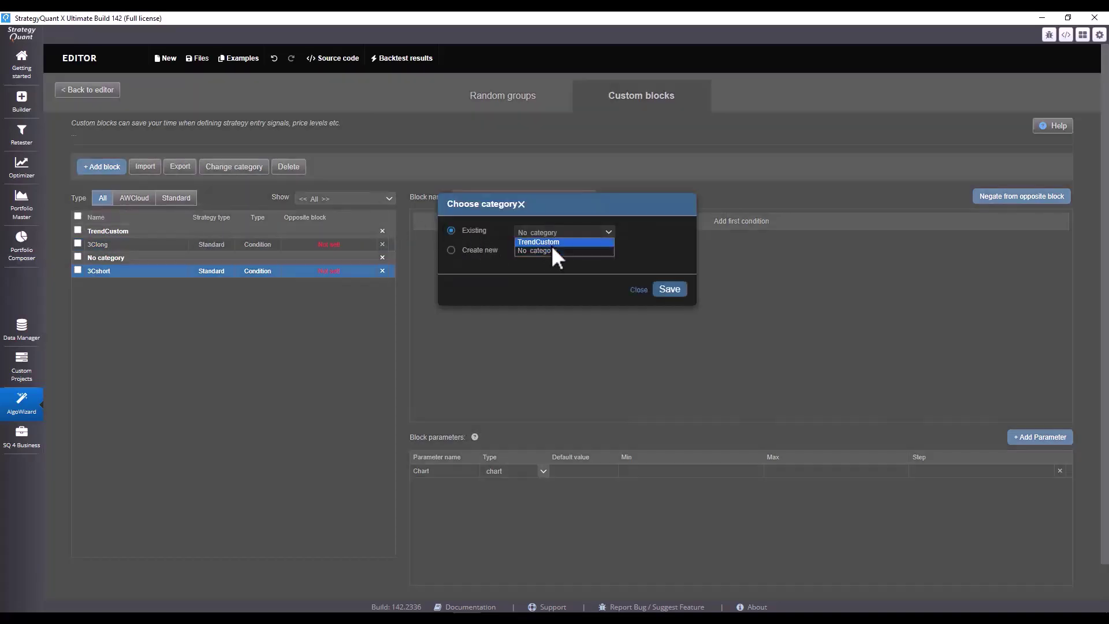
left_click(551, 241)
key("Return")
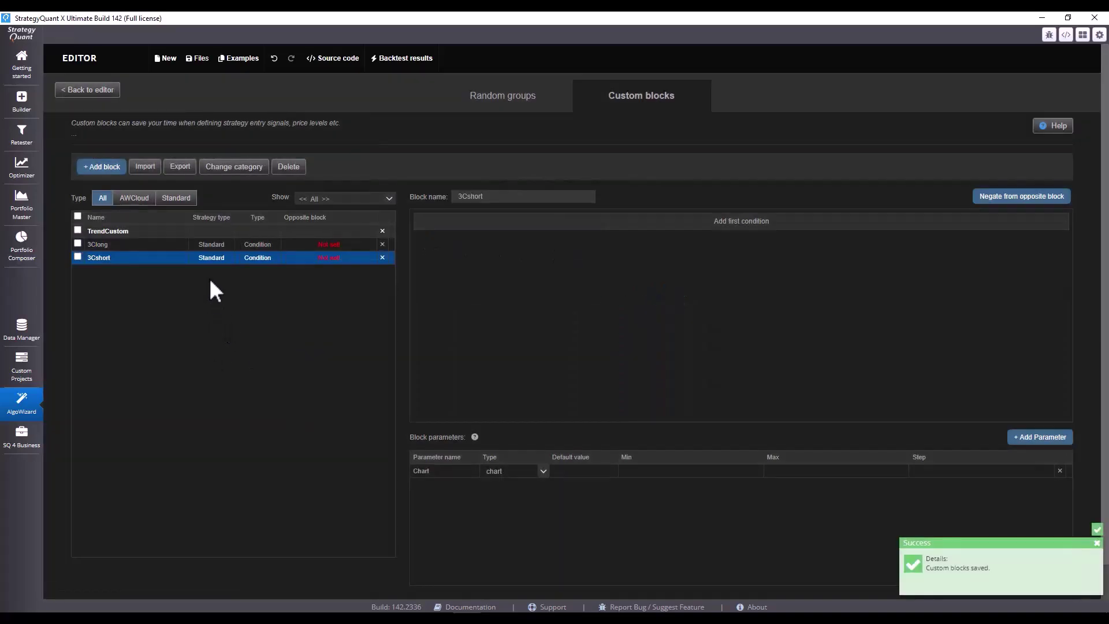
Set the existing 3Cshort block as the opposite block of 3Clong
left_click(329, 245)
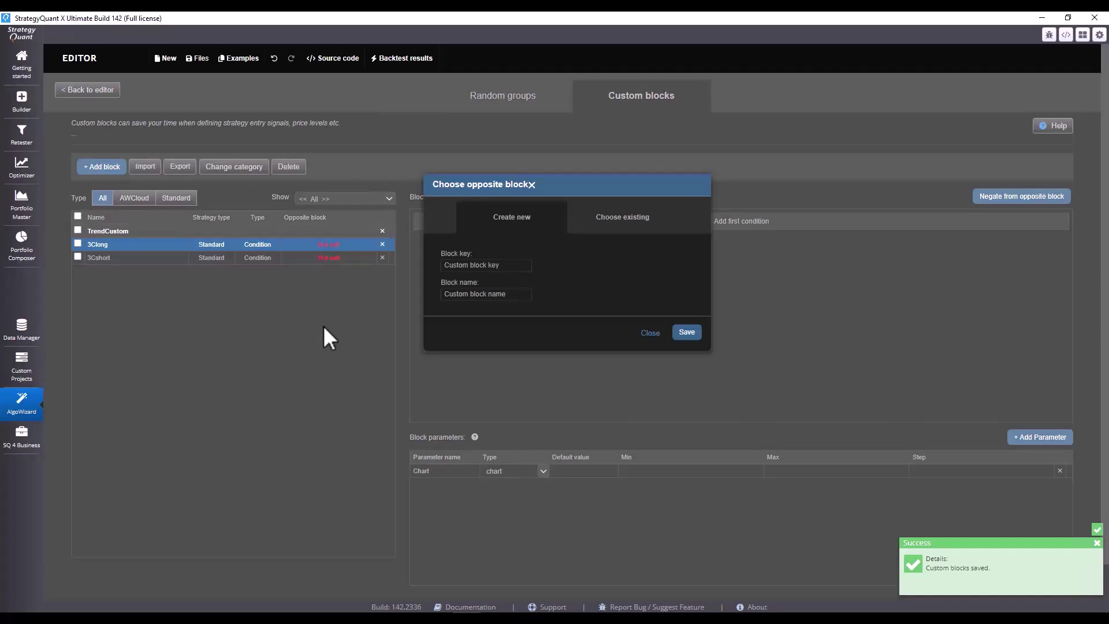
left_click(621, 218)
left_click(530, 255)
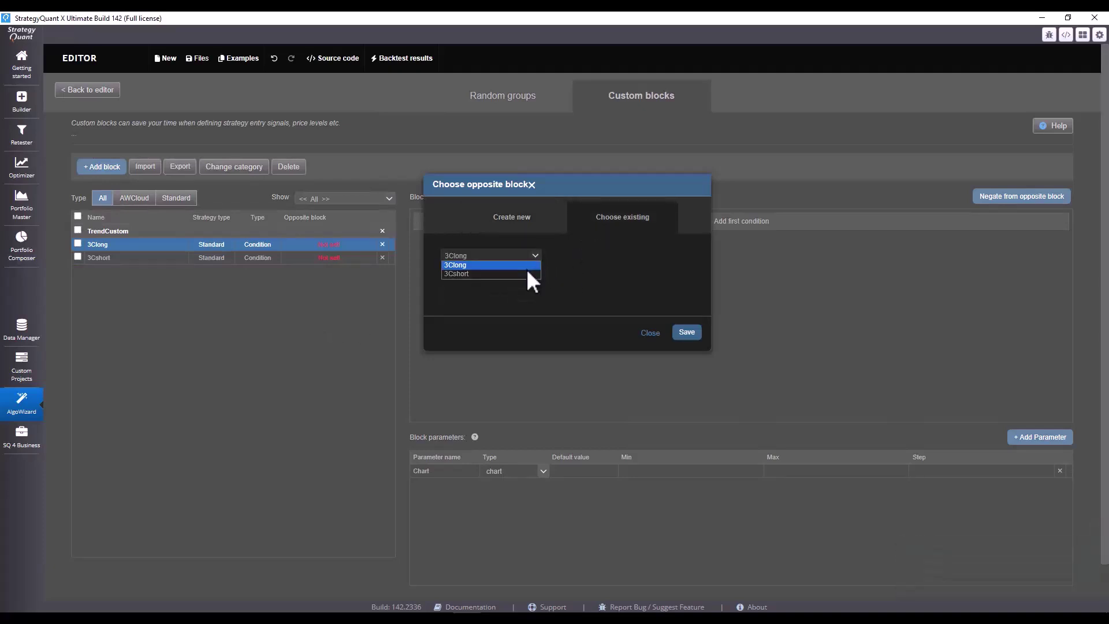
left_click(477, 273)
left_click(688, 333)
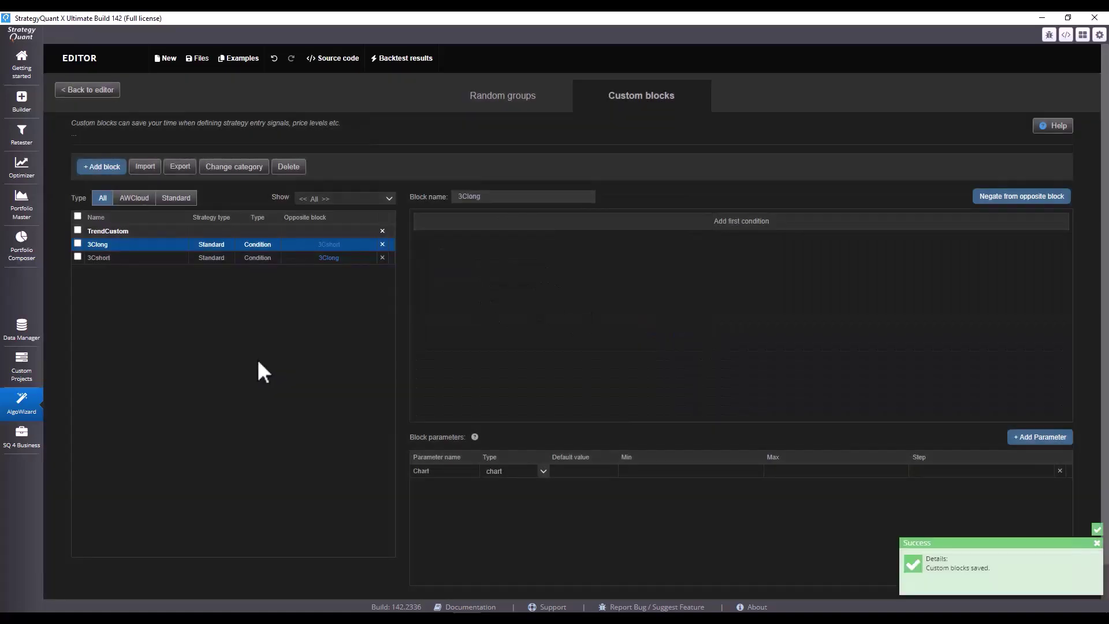
left_click(294, 259)
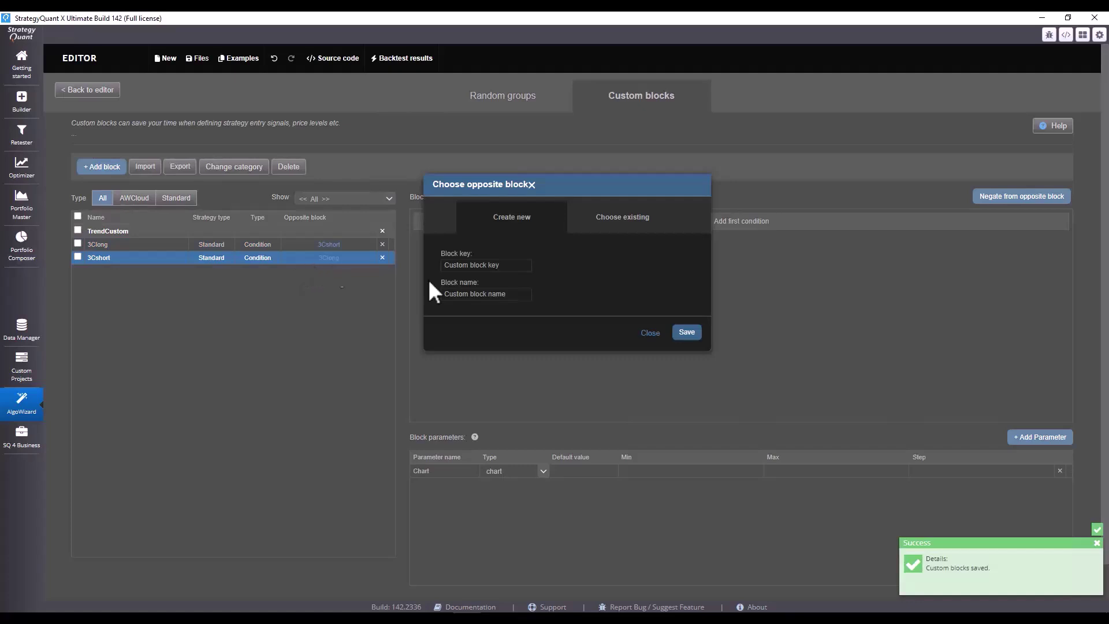
left_click(645, 332)
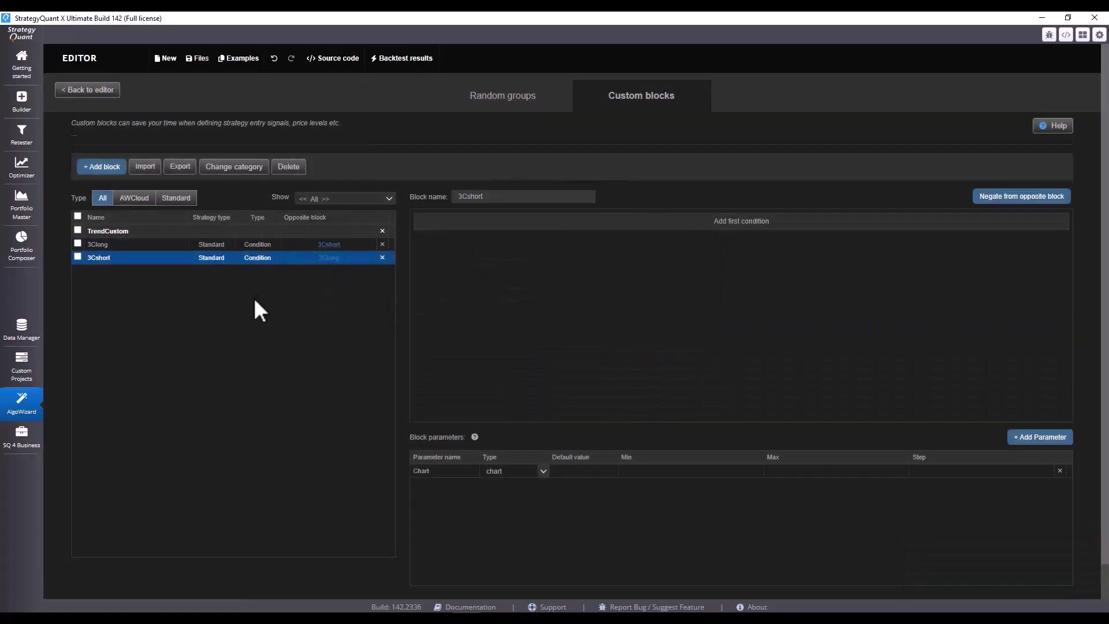
Add a first condition to the 3Clong block based on the Close price with shift 1
scroll(323, 367, "down", 1)
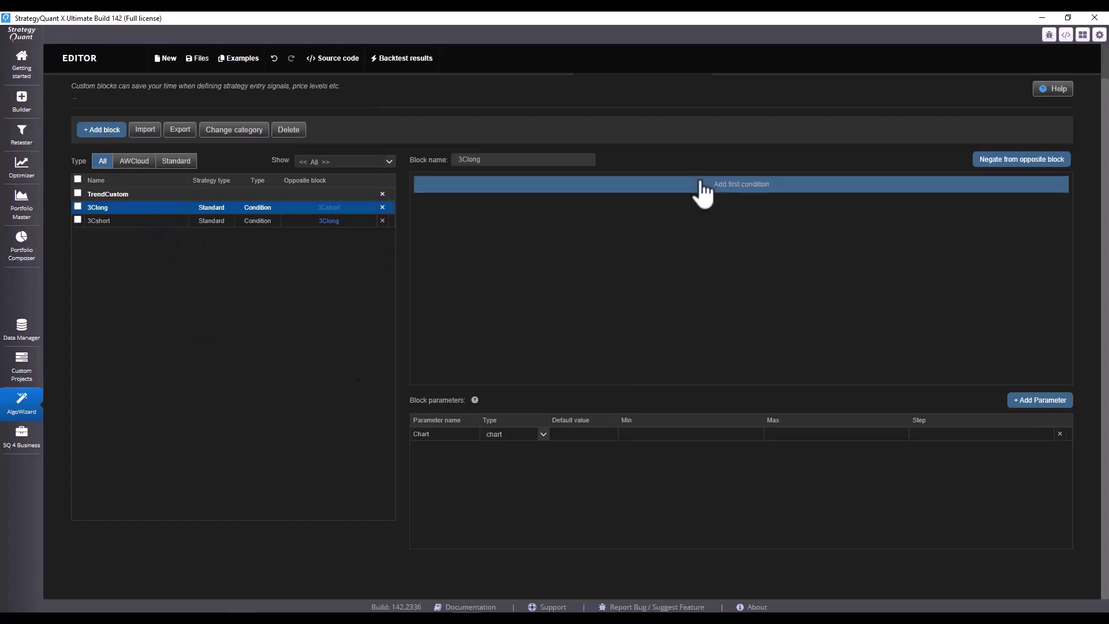
left_click(677, 186)
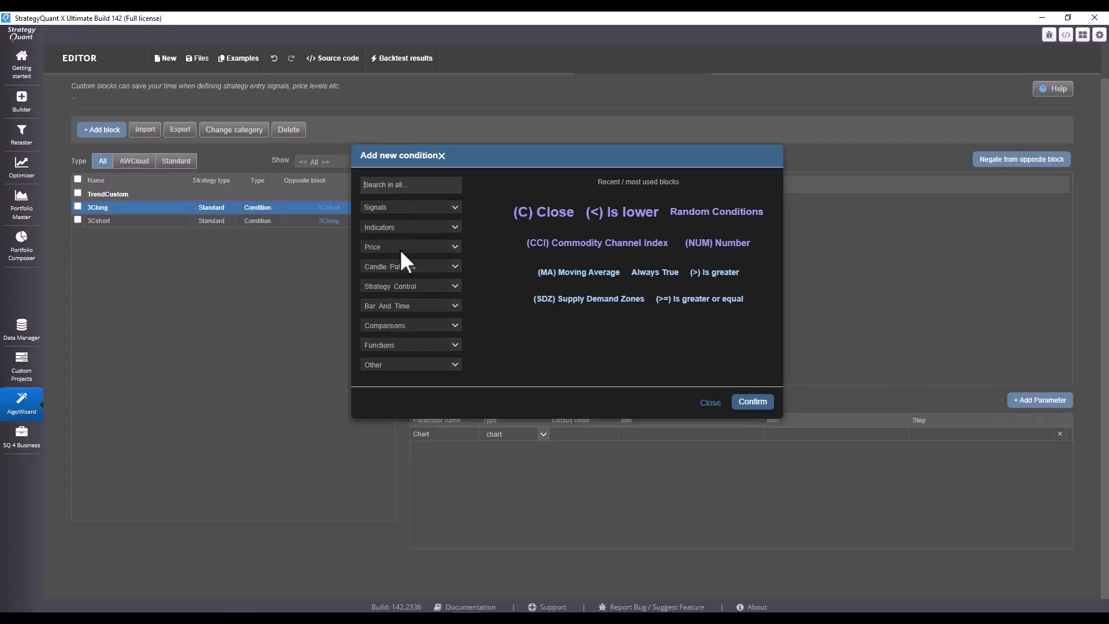
left_click(543, 211)
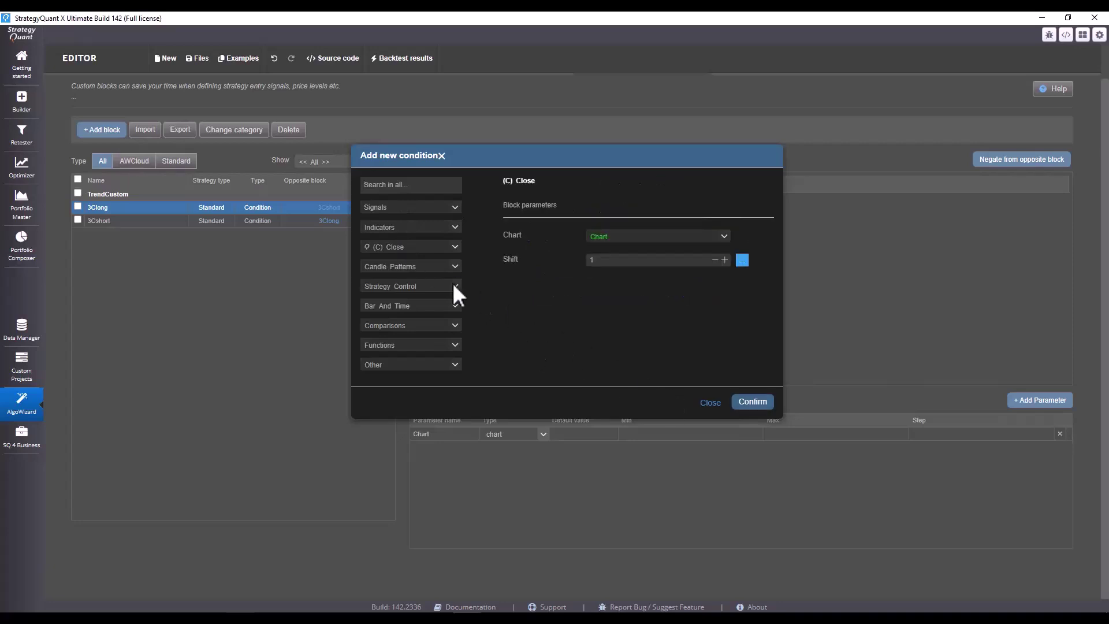
left_click(751, 403)
Replace the comparison number in the first 3Clong condition with the Close price at shift 2
left_click(491, 188)
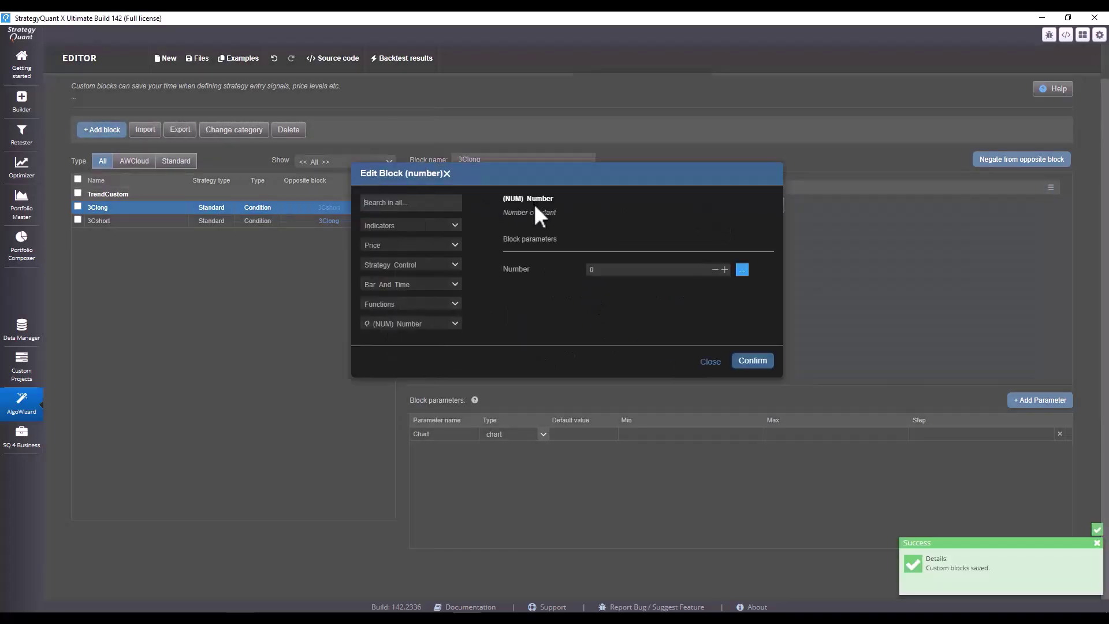
left_click(409, 248)
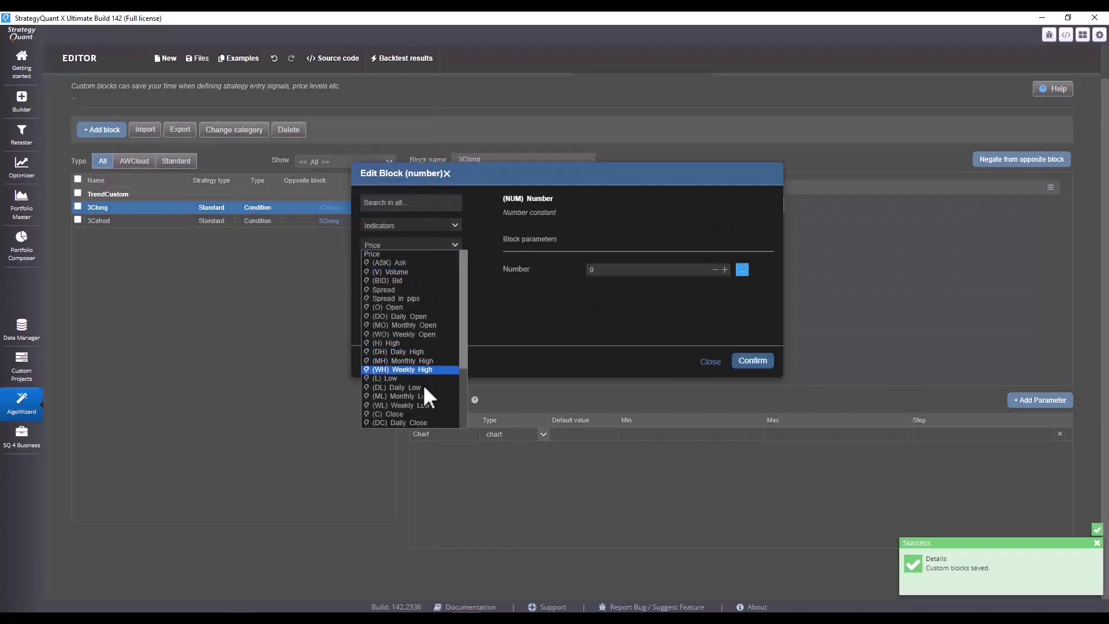
left_click(414, 414)
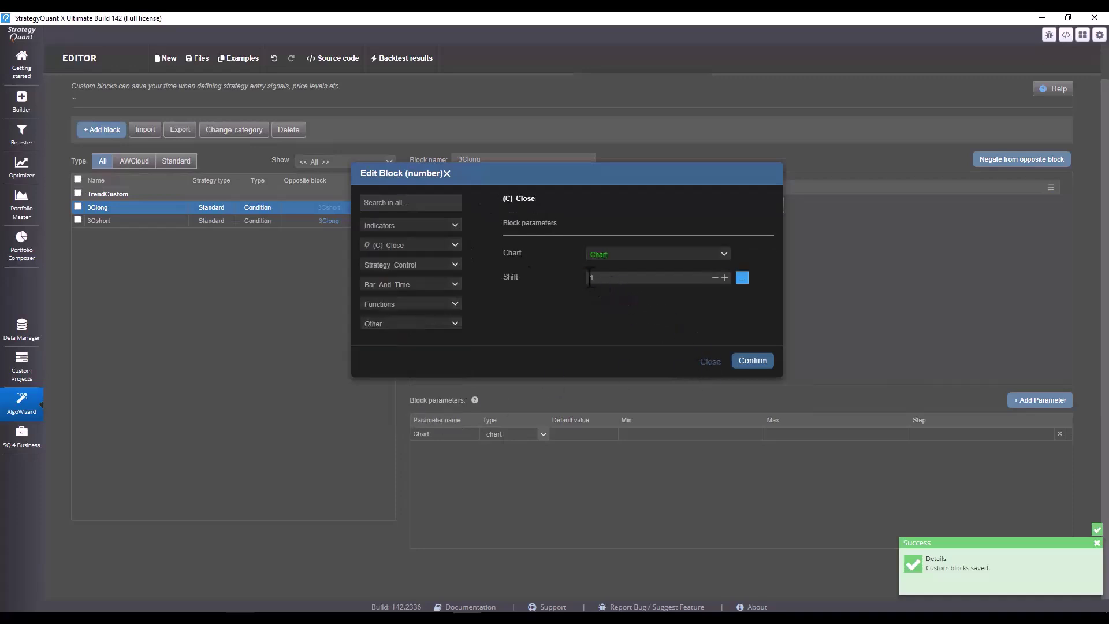
left_click(589, 278)
type("2")
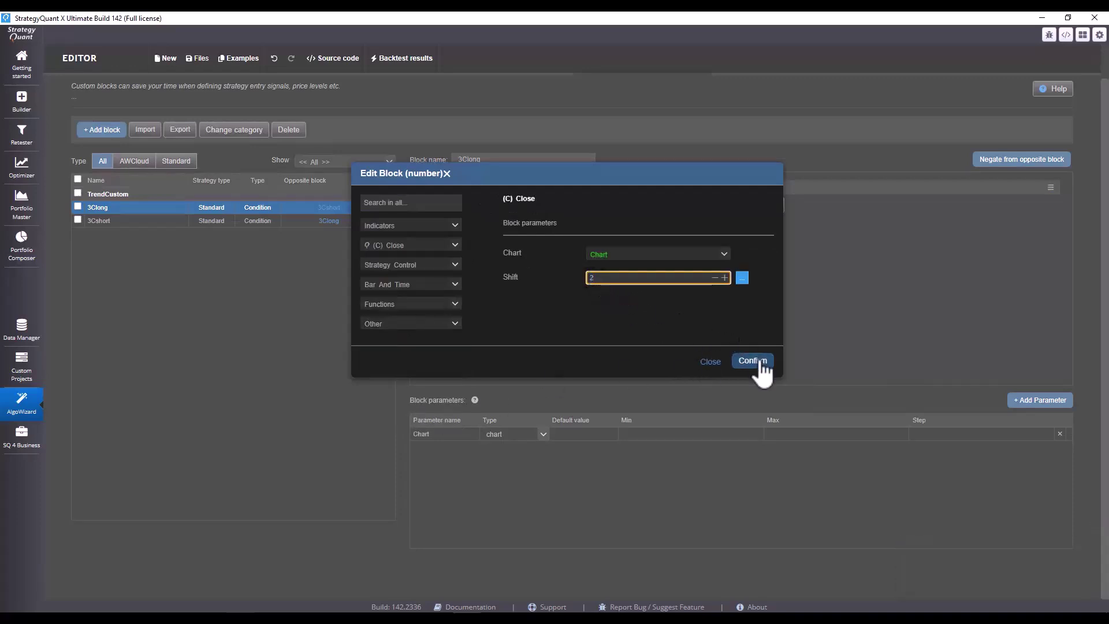
left_click(753, 361)
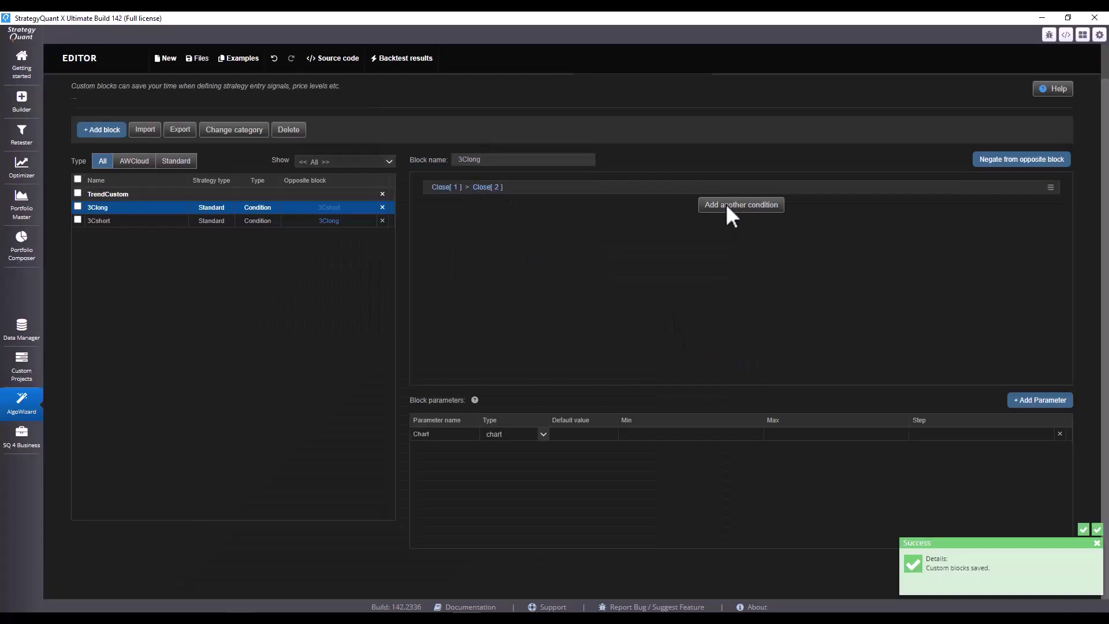
Add a second condition to the 3Clong block based on the Close price with shift 2
left_click(726, 206)
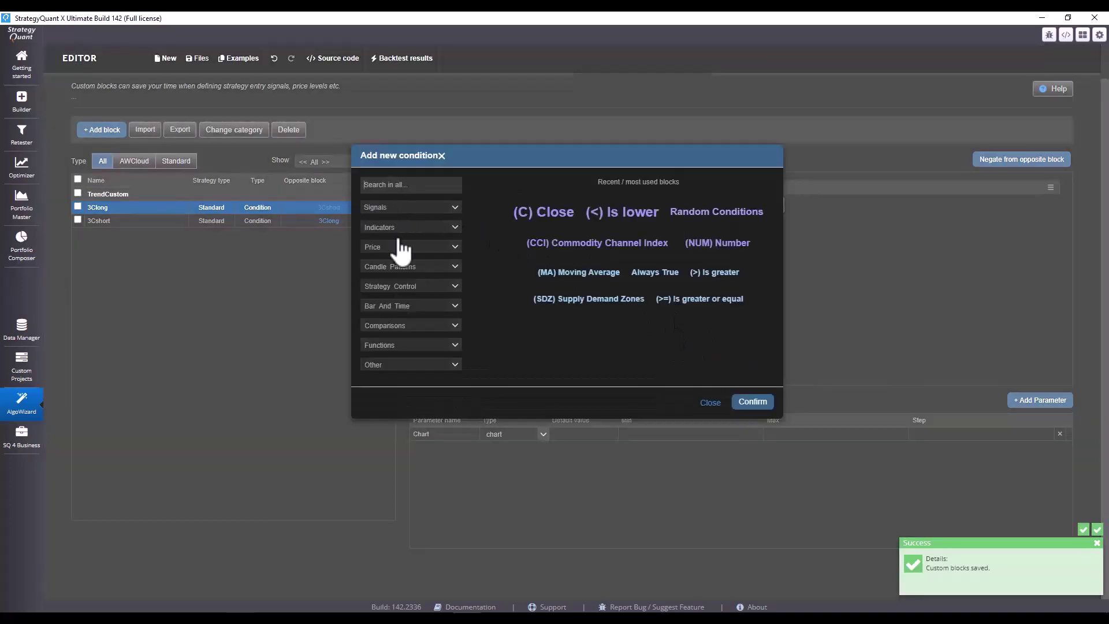
left_click(399, 248)
left_click(393, 414)
left_click(589, 261)
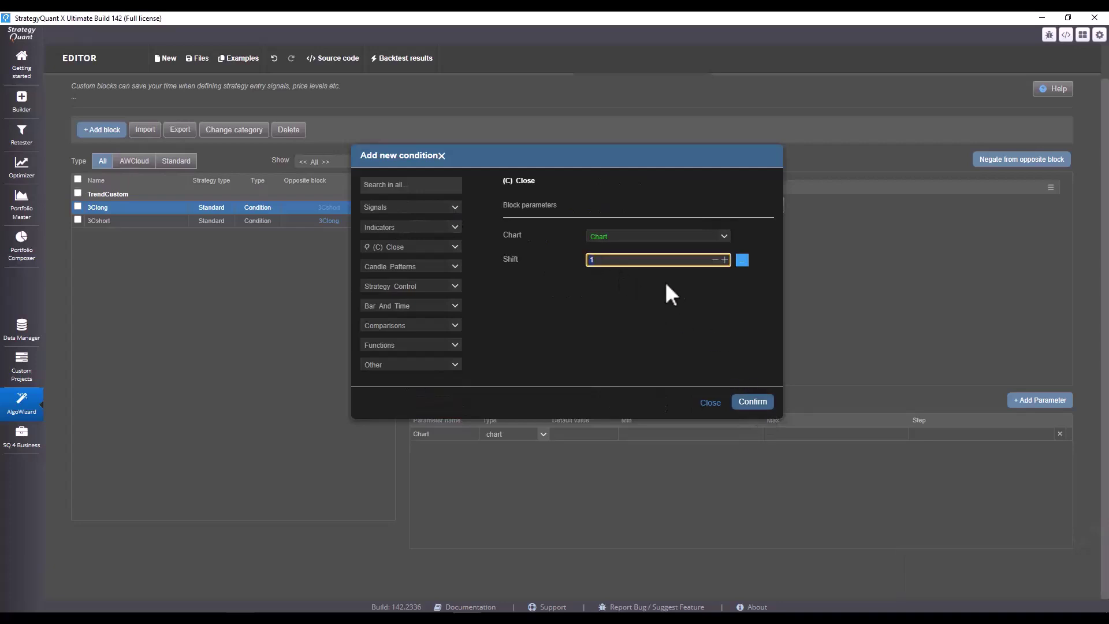
left_click(751, 401)
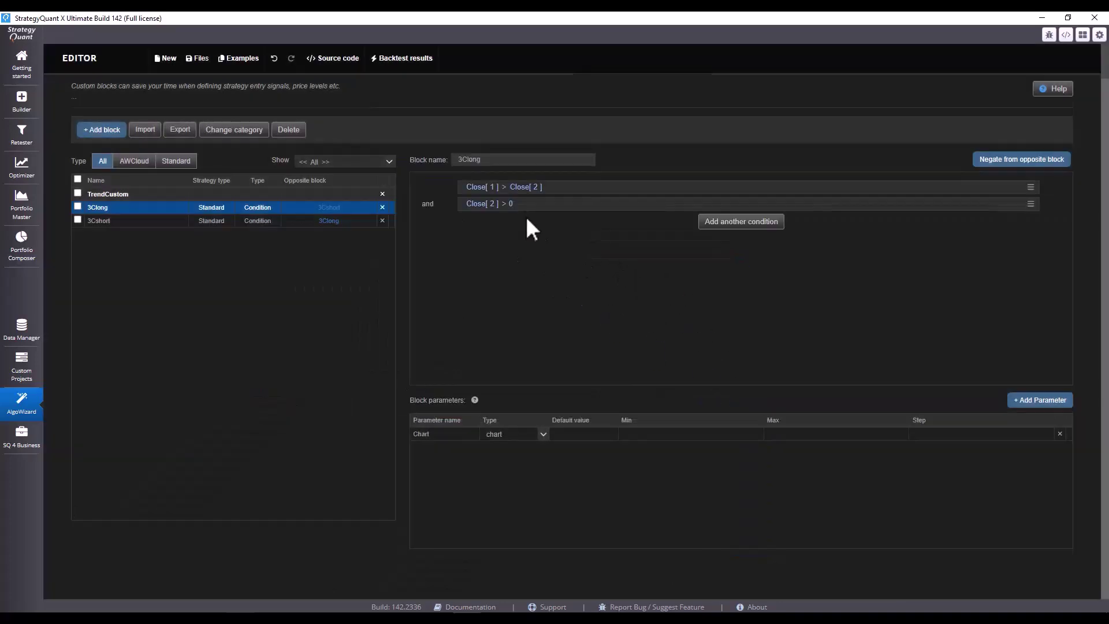
Replace the comparison number in the second 3Clong condition with the Close price at shift 3
left_click(540, 206)
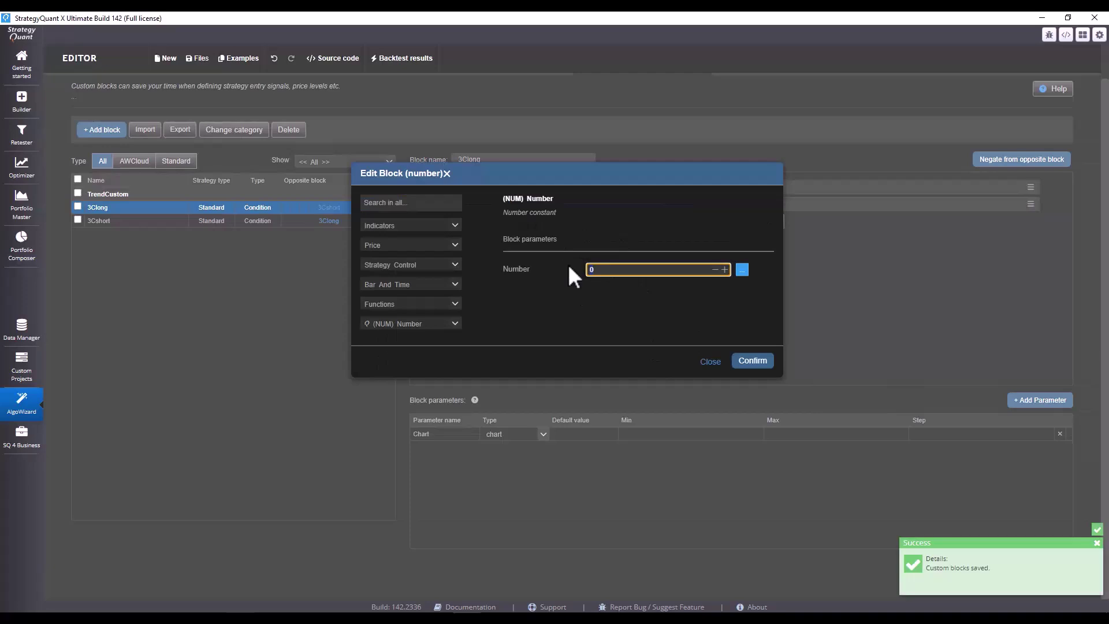
left_click(419, 265)
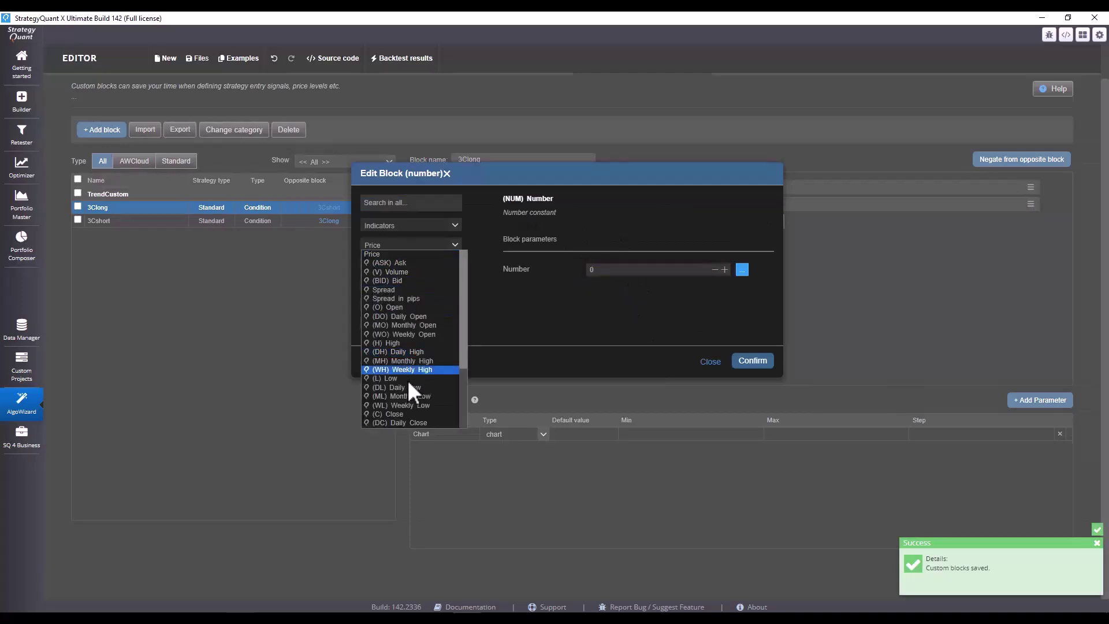
left_click(629, 278)
type("3")
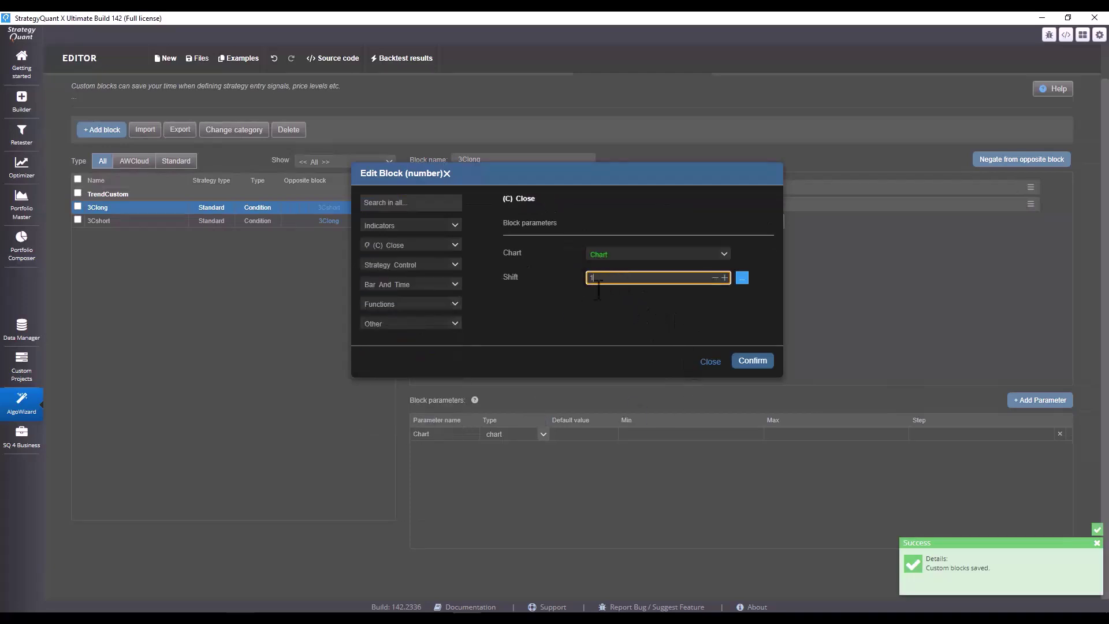
left_click(762, 364)
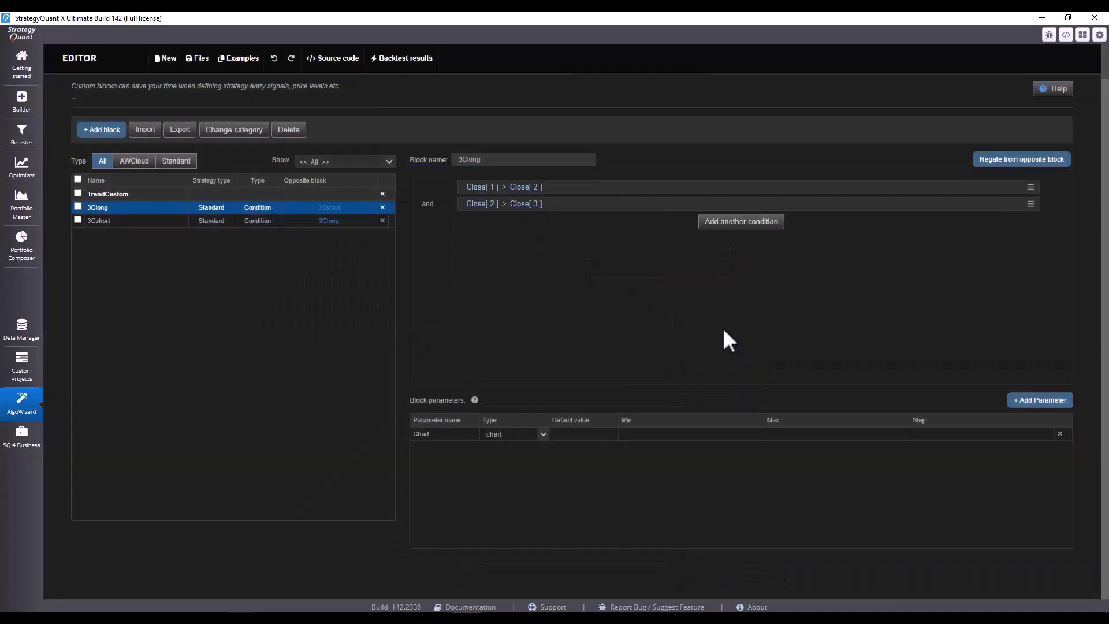
Add a third condition to the 3Clong block based on the Close price with shift 3
left_click(711, 223)
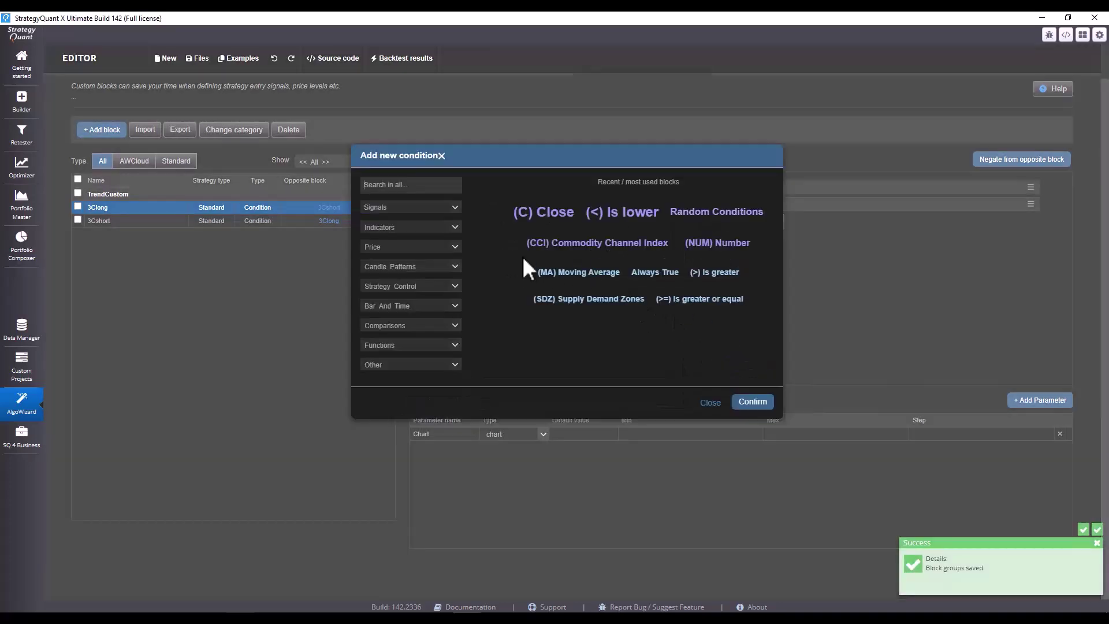
left_click(387, 249)
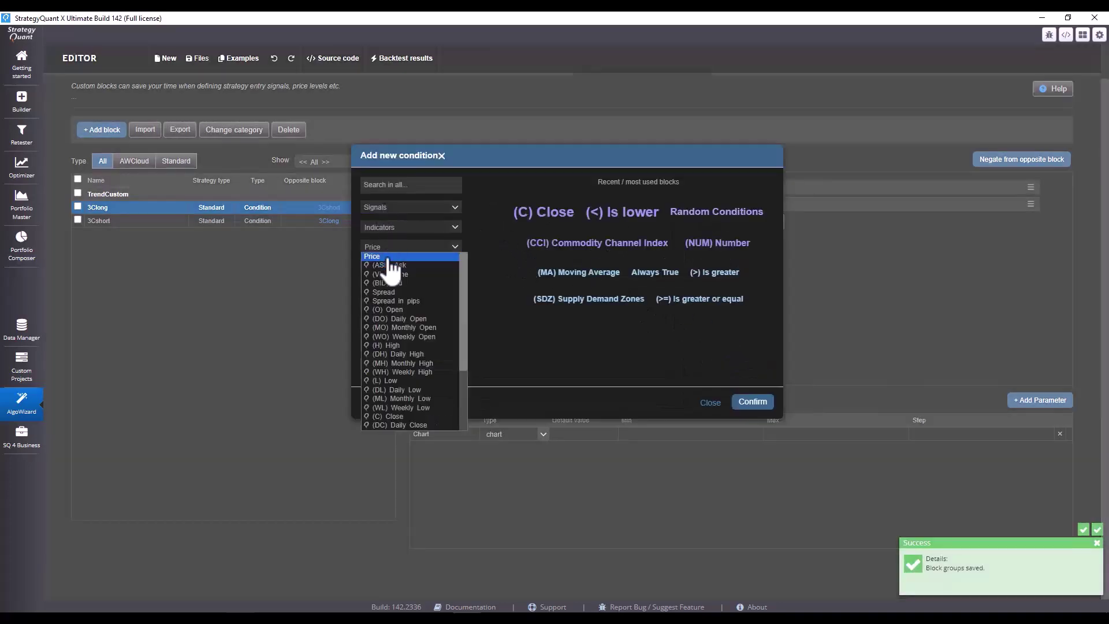
left_click(389, 414)
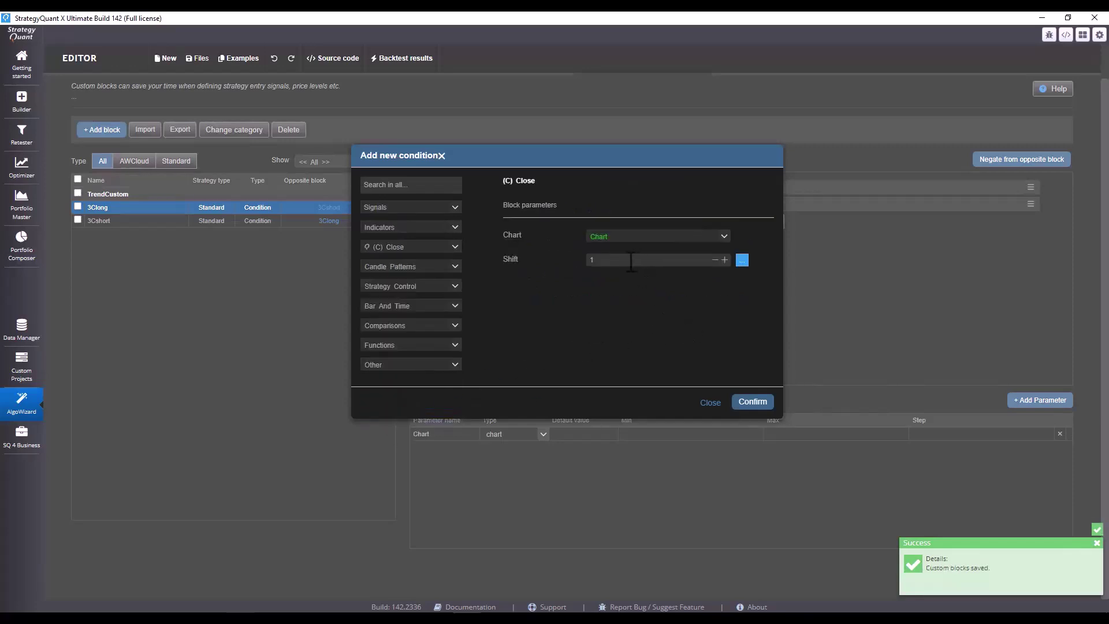
double_click(590, 260)
type("3")
left_click(746, 400)
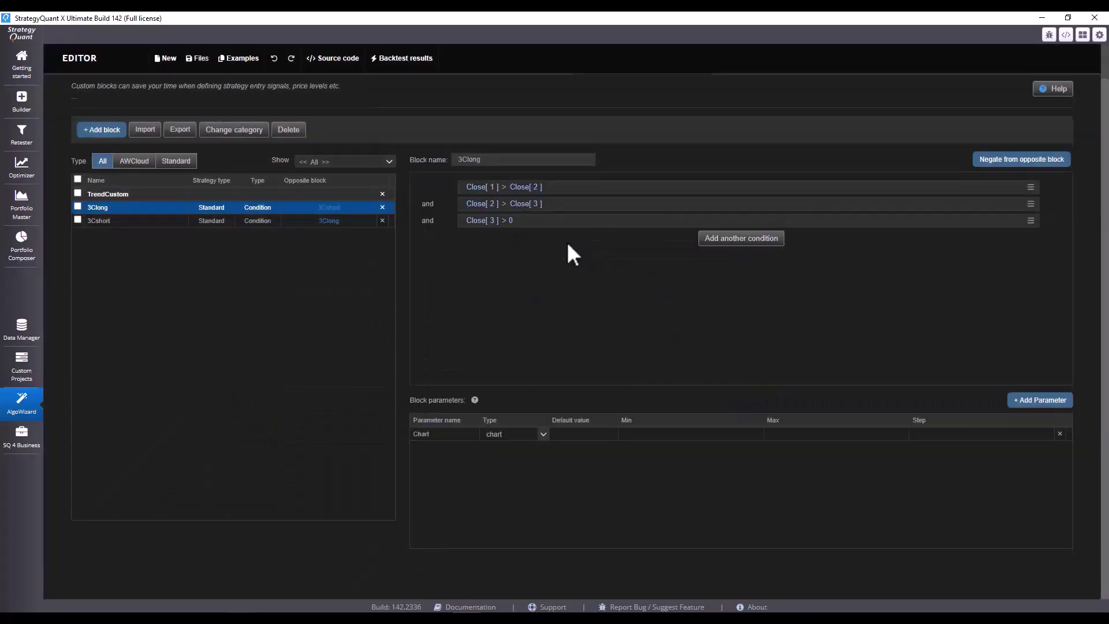
Replace the comparison number in the third 3Clong condition with the Close price at shift 4, and open the opposite 3Cshort block
left_click(509, 222)
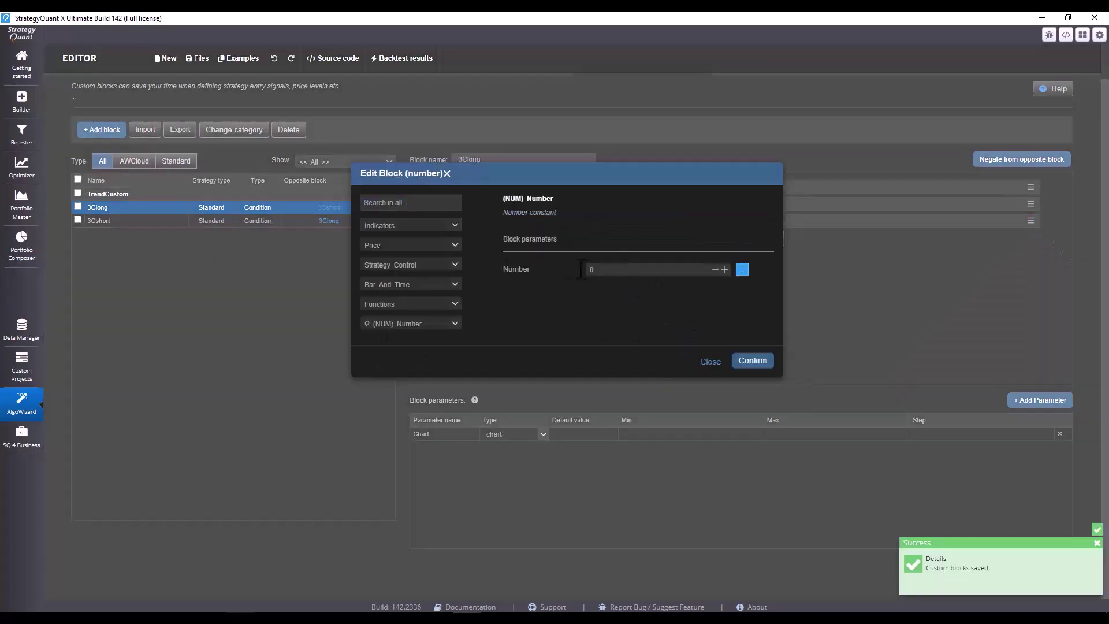
left_click(411, 245)
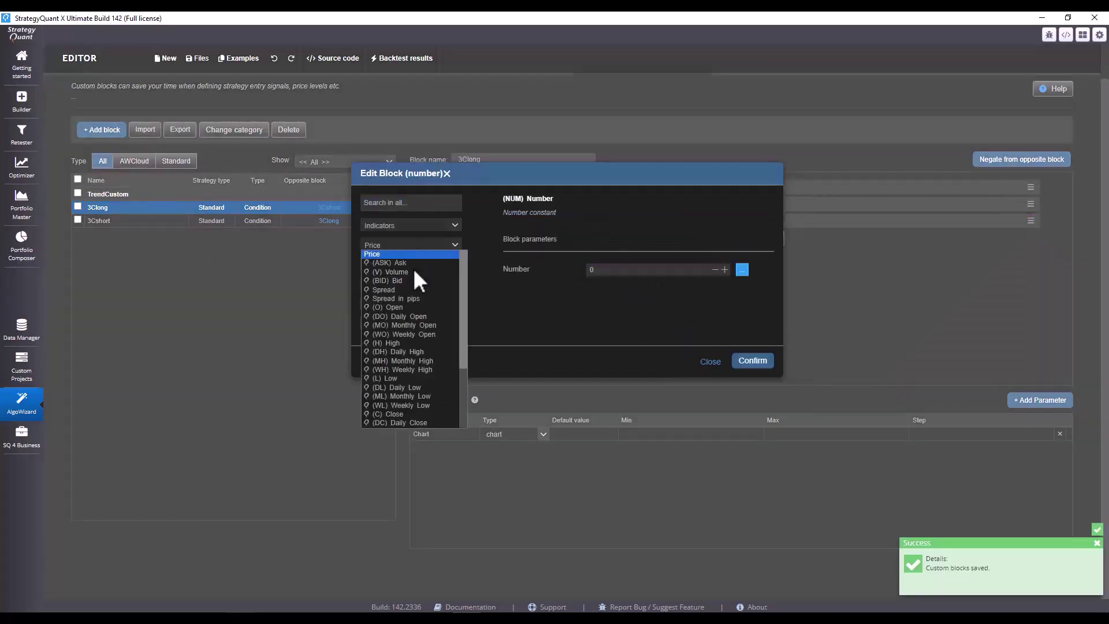
left_click(445, 413)
double_click(631, 278)
type("4")
left_click(749, 360)
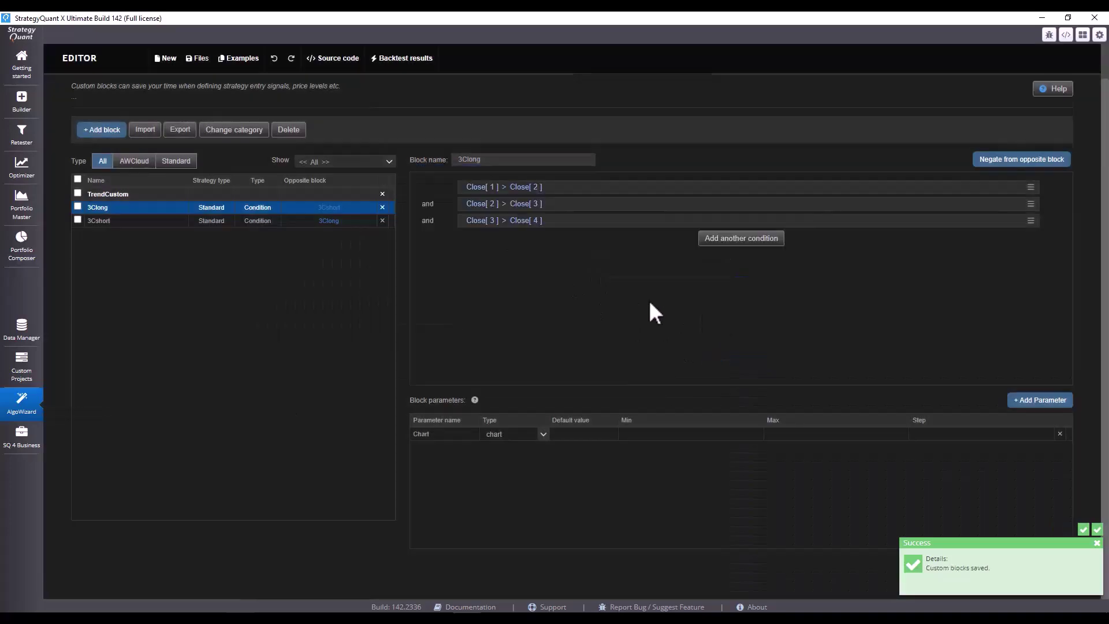
left_click(256, 220)
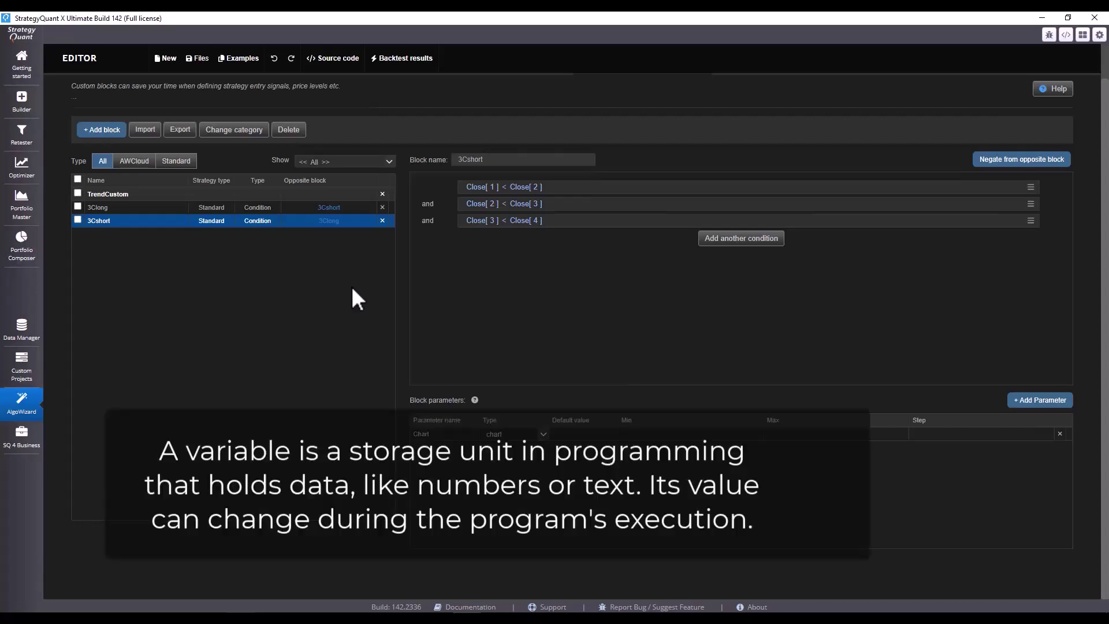
Create a standard custom condition block with HullUP as both its key and name
left_click(105, 132)
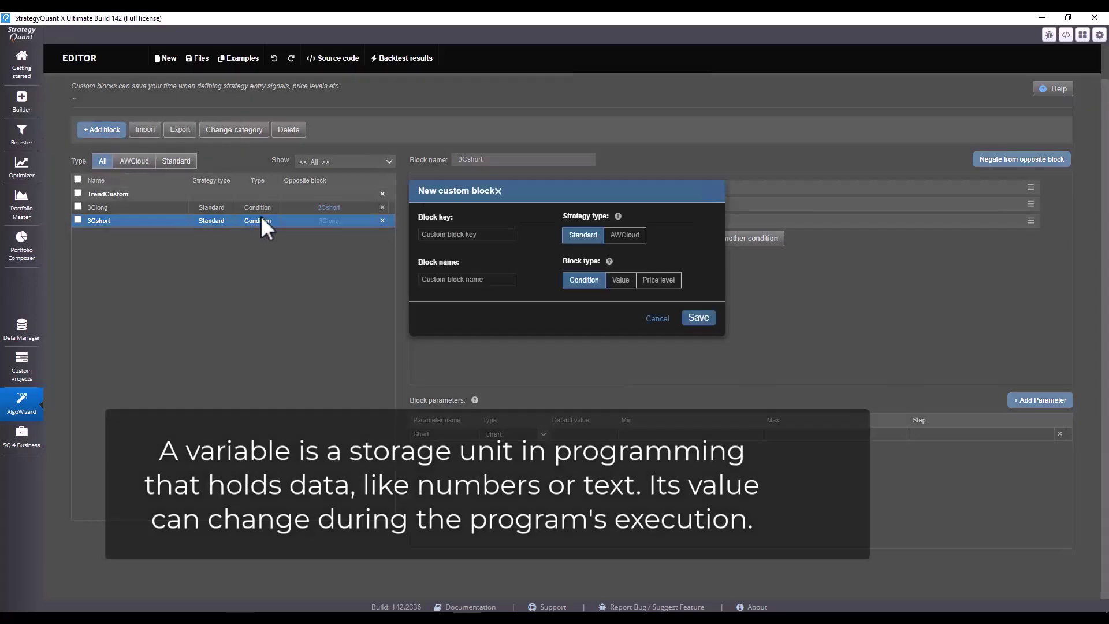
left_click(472, 234)
type("Hull")
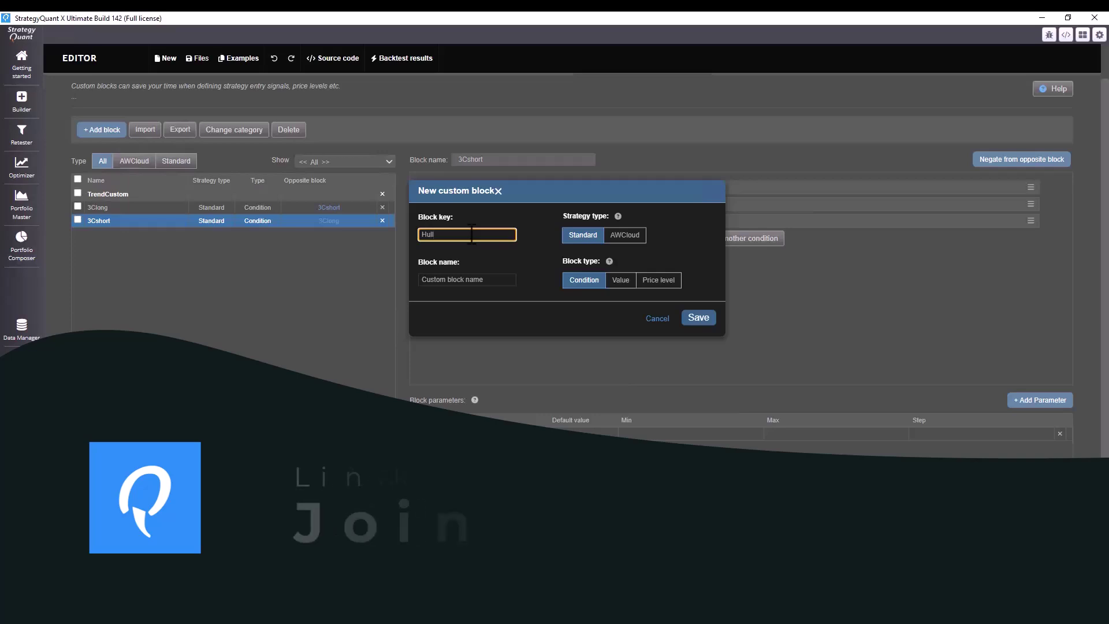
type("UP")
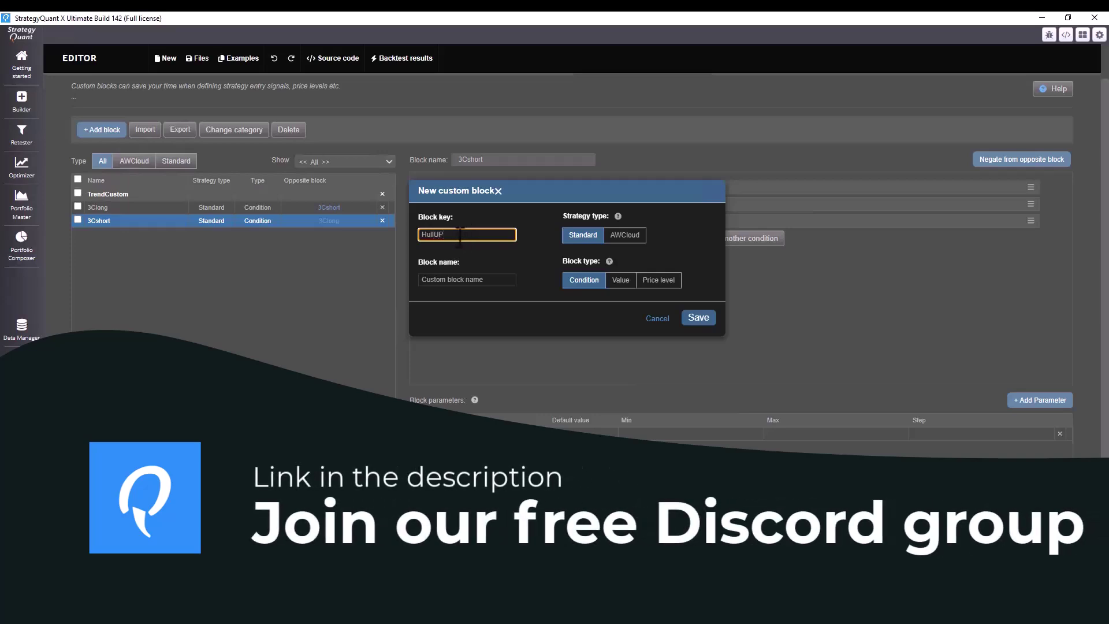
double_click(460, 235)
key("ctrl+c")
left_click(460, 281)
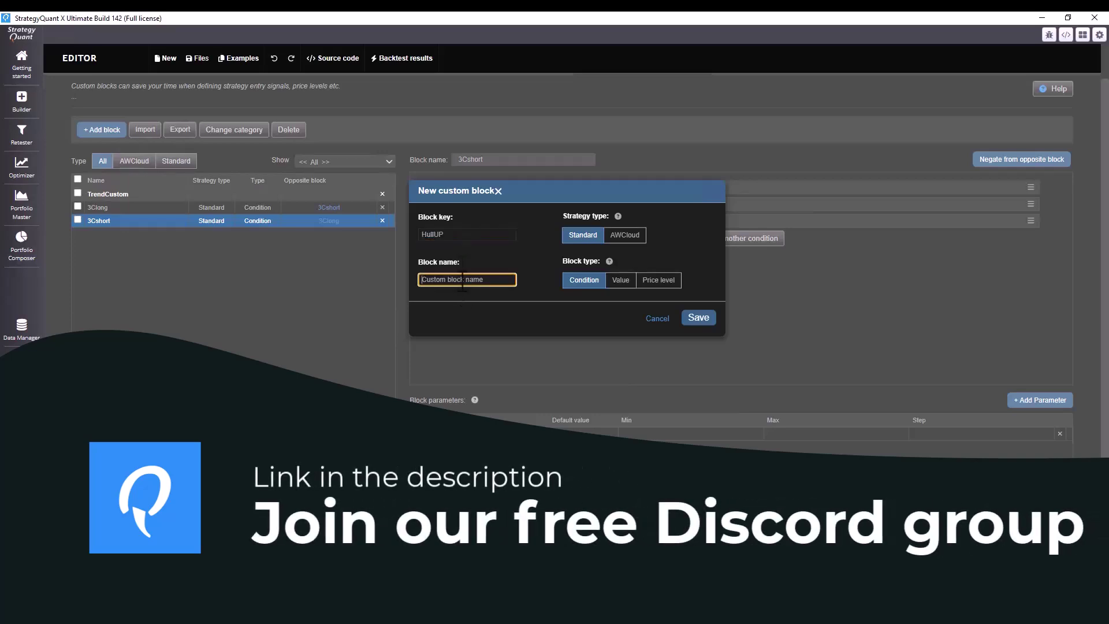
key("ctrl+v")
left_click(699, 316)
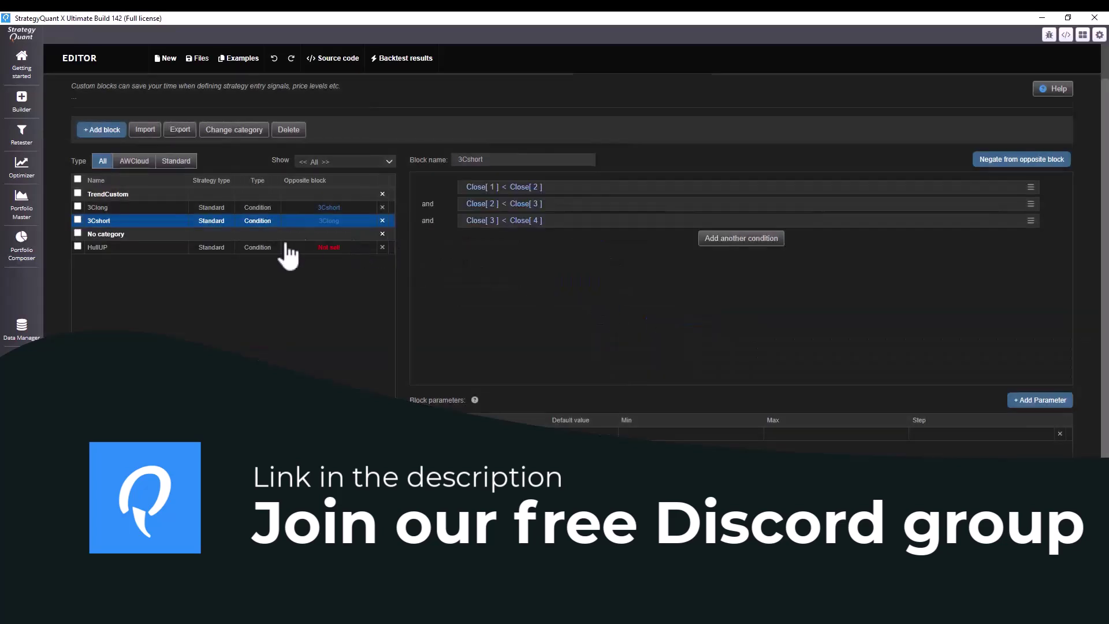
Move the HullUP block into the existing TrendCustom category
left_click(250, 248)
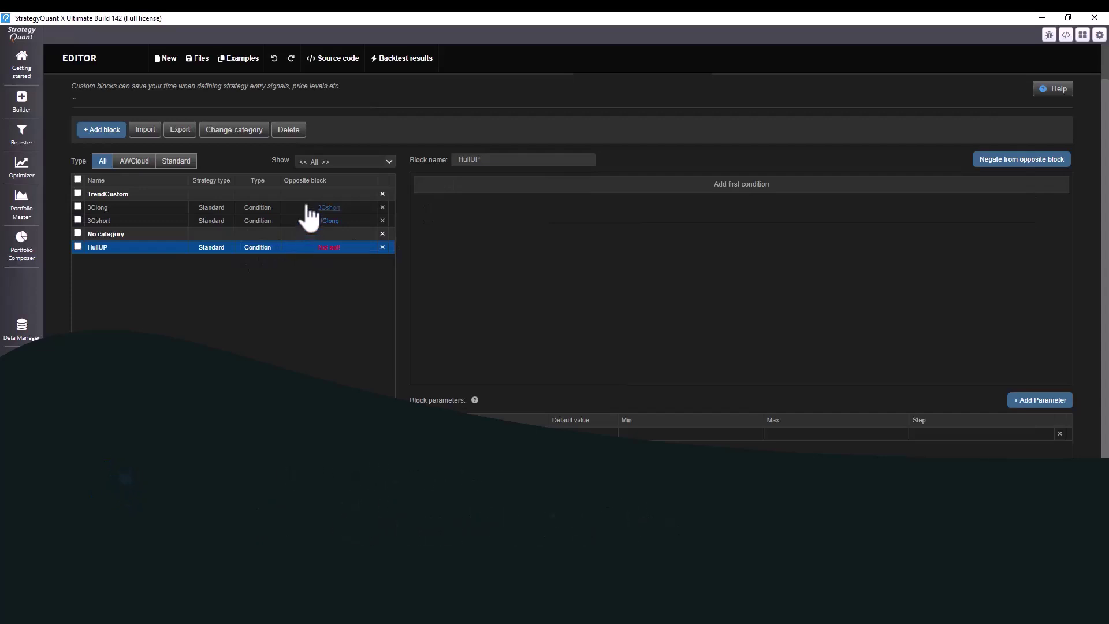
left_click(252, 132)
left_click(538, 232)
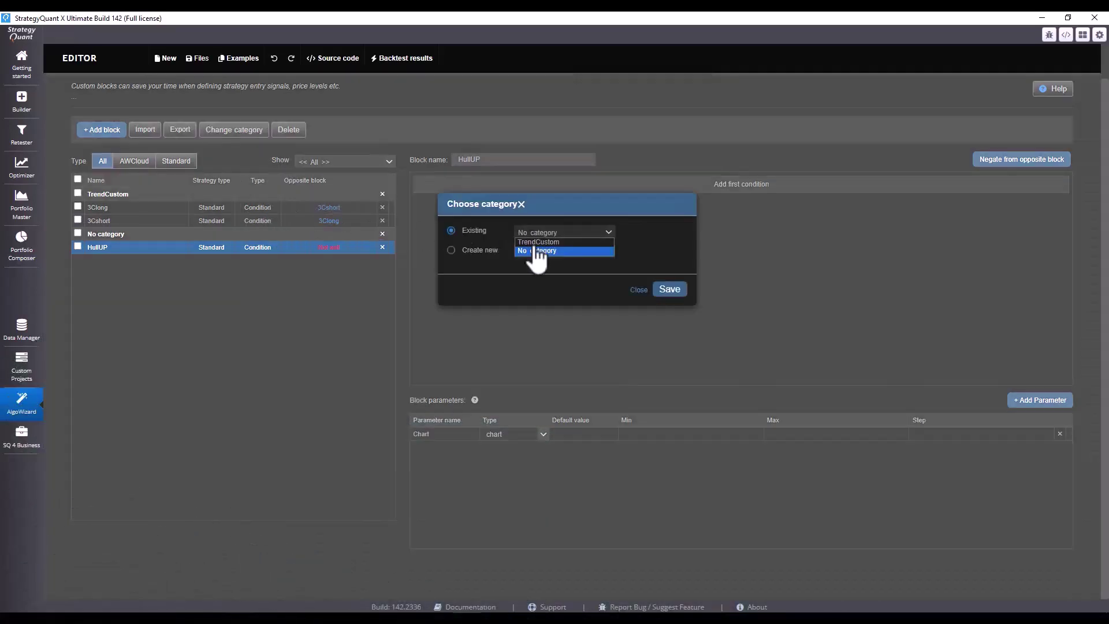
left_click(543, 242)
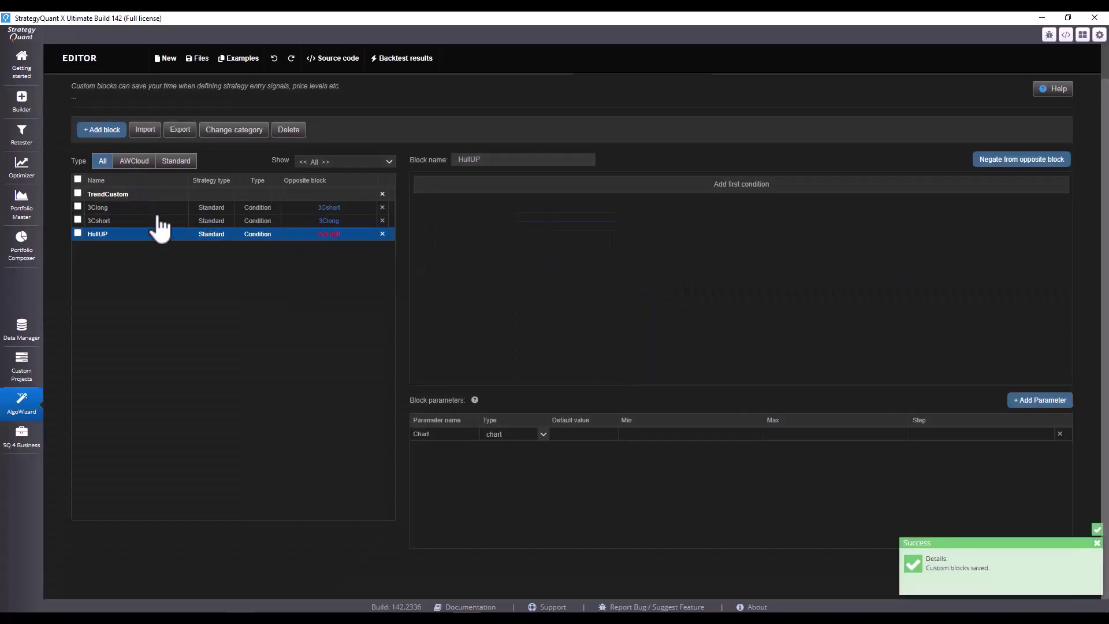
Create a standard custom condition block with HullDOWN as both its key and name
left_click(100, 130)
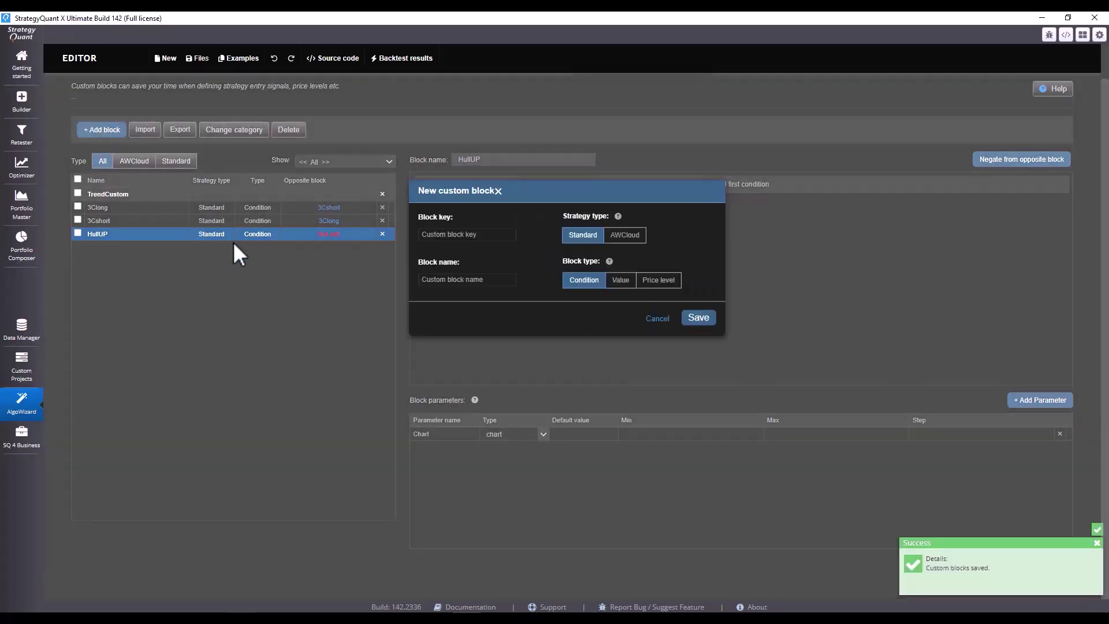
left_click(488, 235)
type("HullUP")
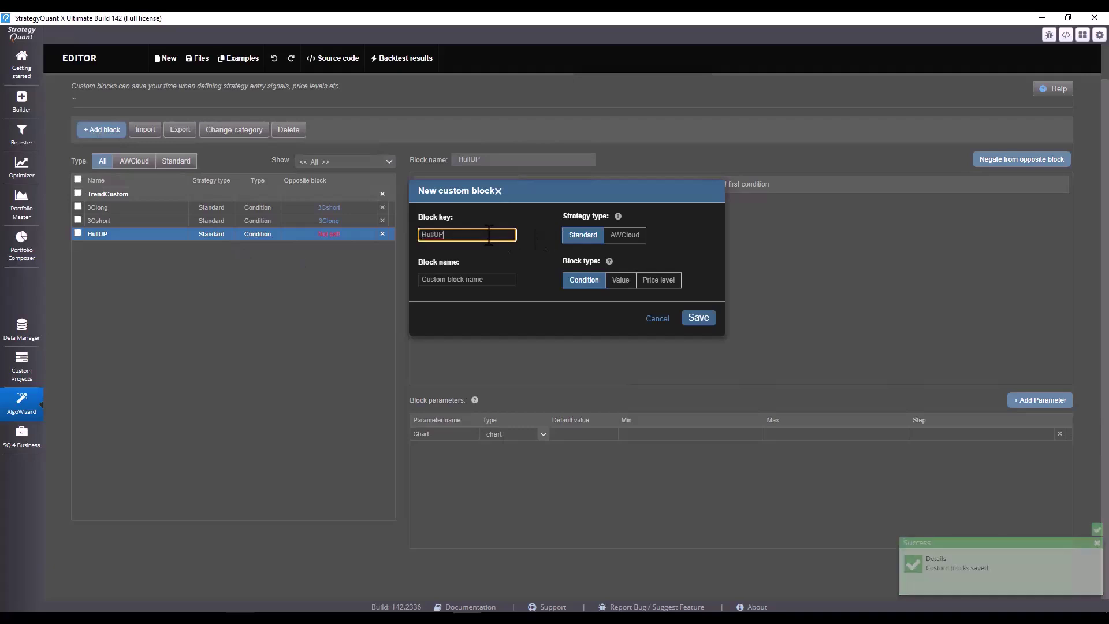
key("BackSpace")
key("BackSpace")
type("DOWN")
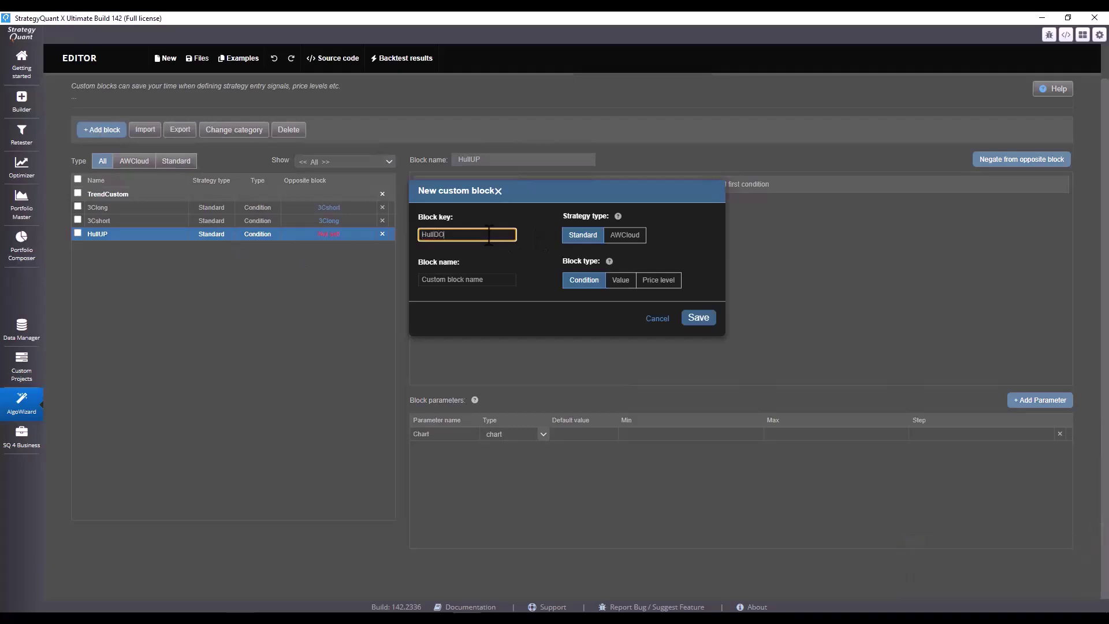
left_click(484, 279)
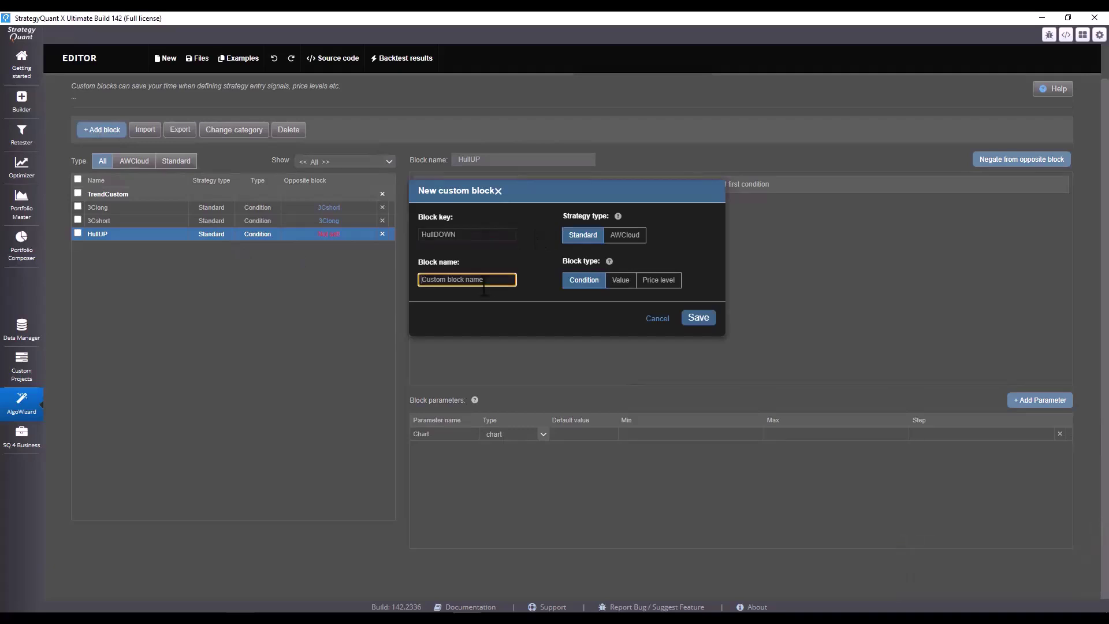
key("ctrl+v")
left_click(696, 318)
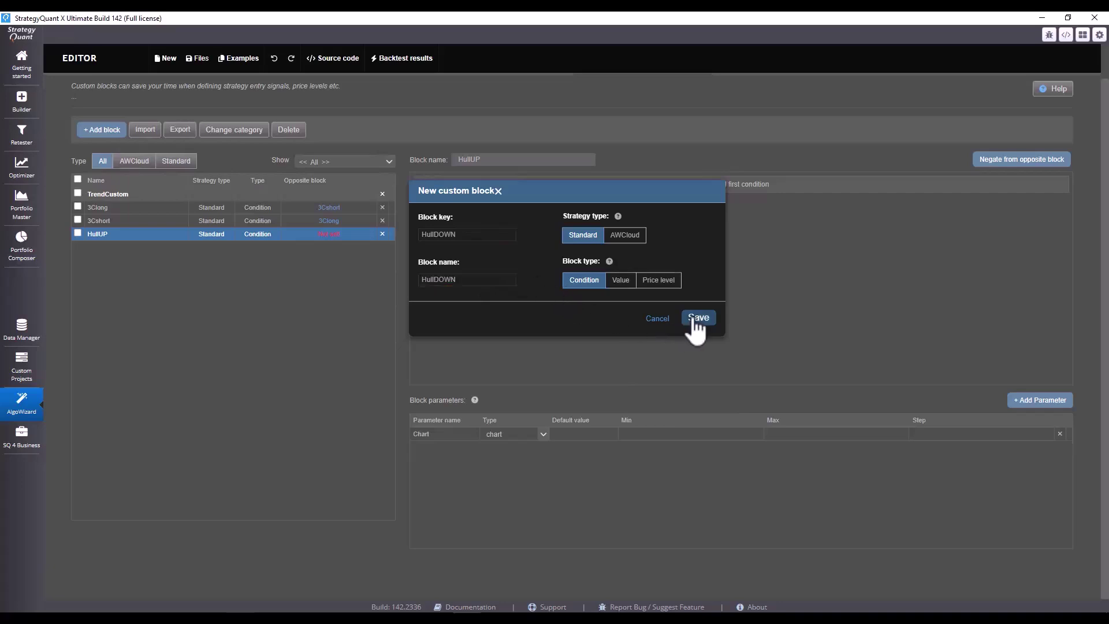
Move the HullDOWN block into the existing TrendCustom category
left_click(192, 263)
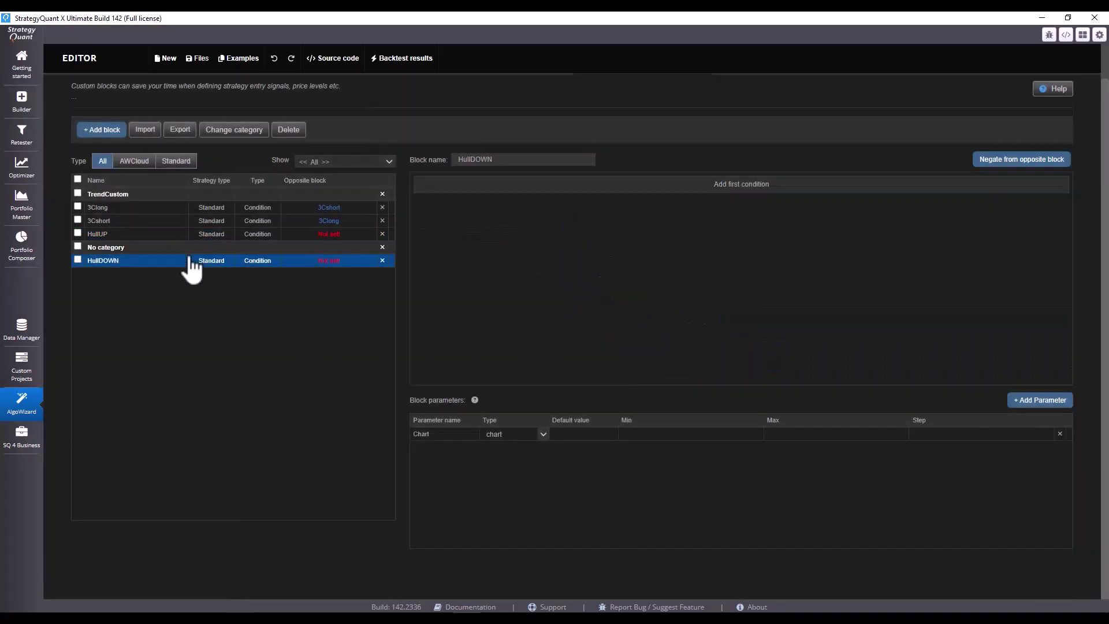
left_click(236, 131)
left_click(548, 238)
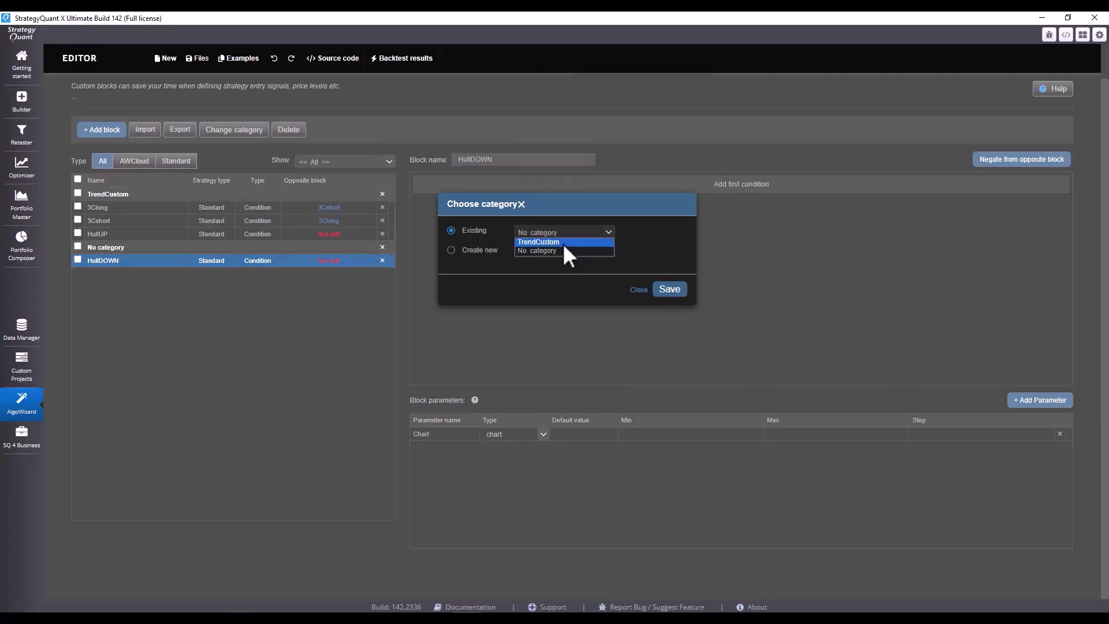
left_click(563, 242)
key("Return")
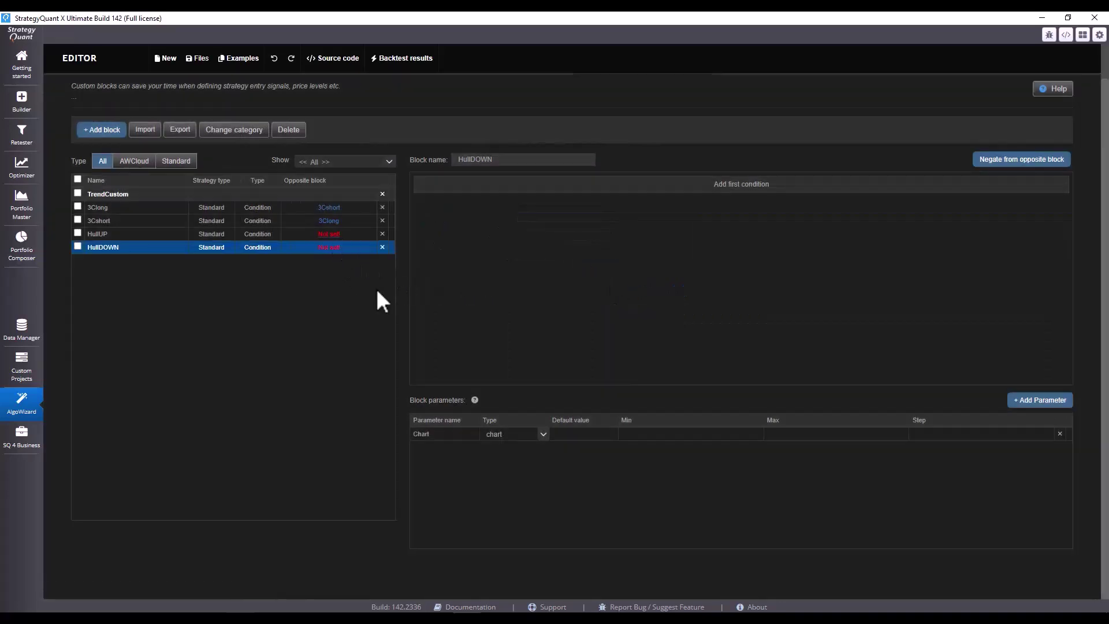
Set the existing HullDOWN block as the opposite block of HullUP
left_click(249, 235)
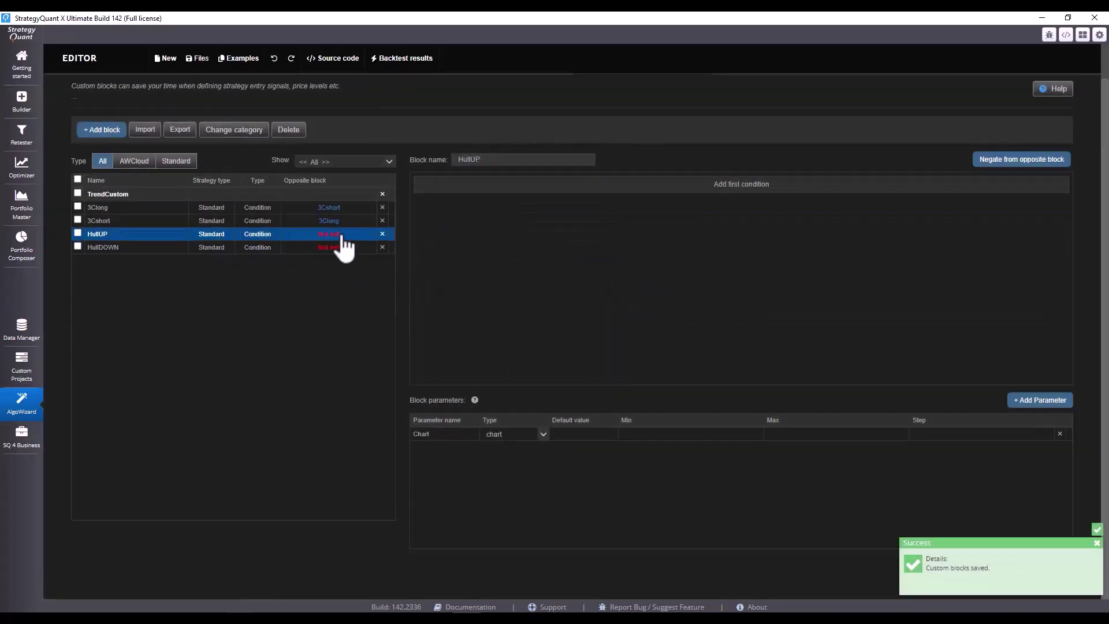
left_click(330, 235)
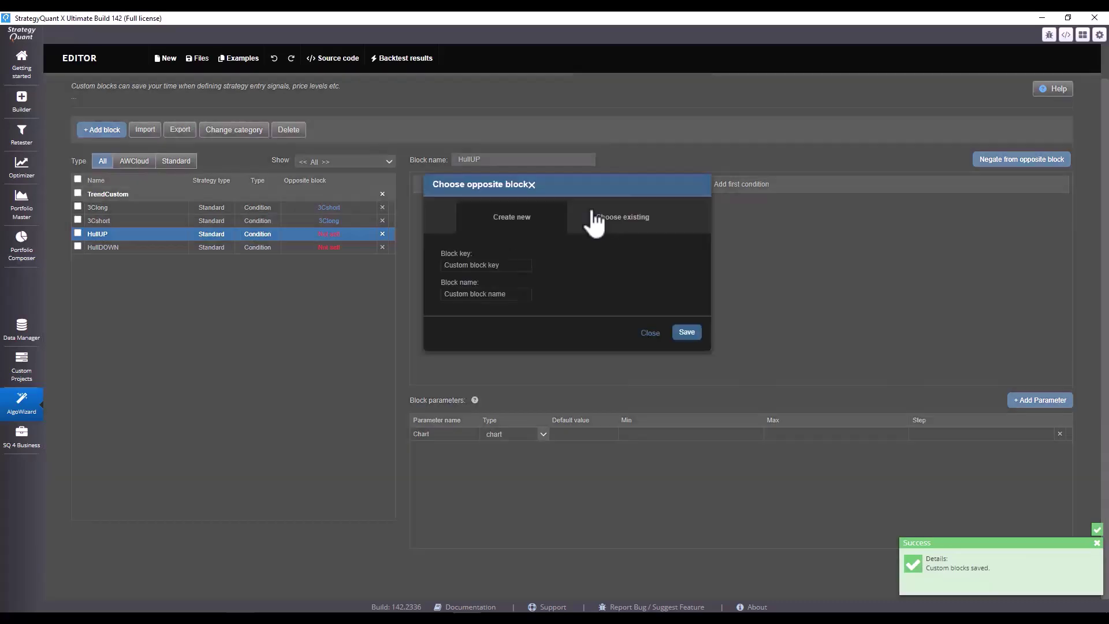
left_click(606, 218)
left_click(481, 255)
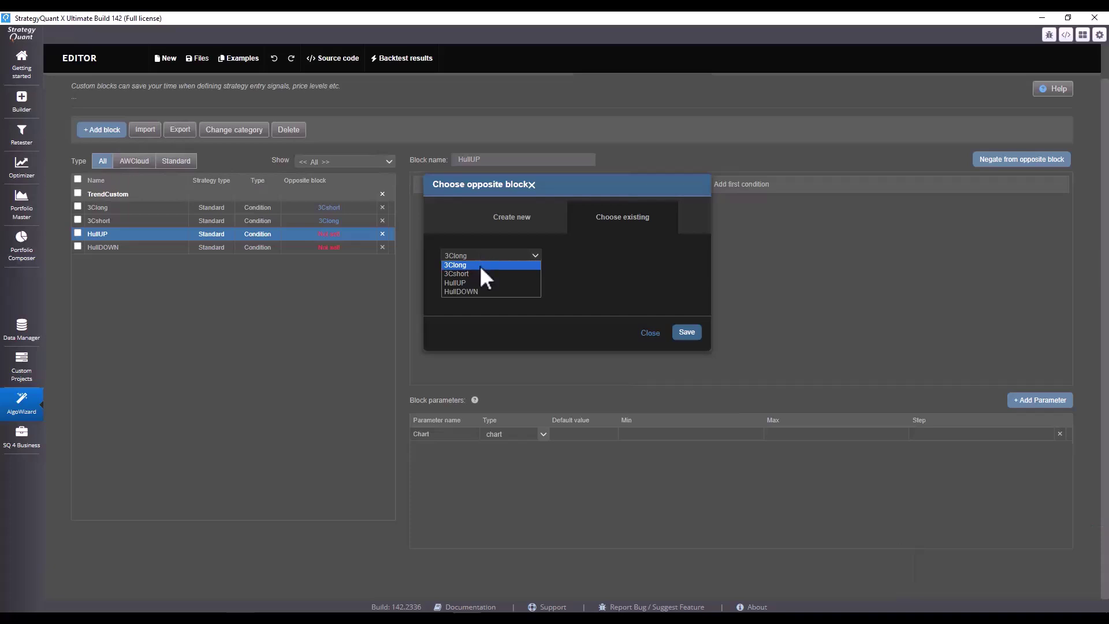
left_click(479, 290)
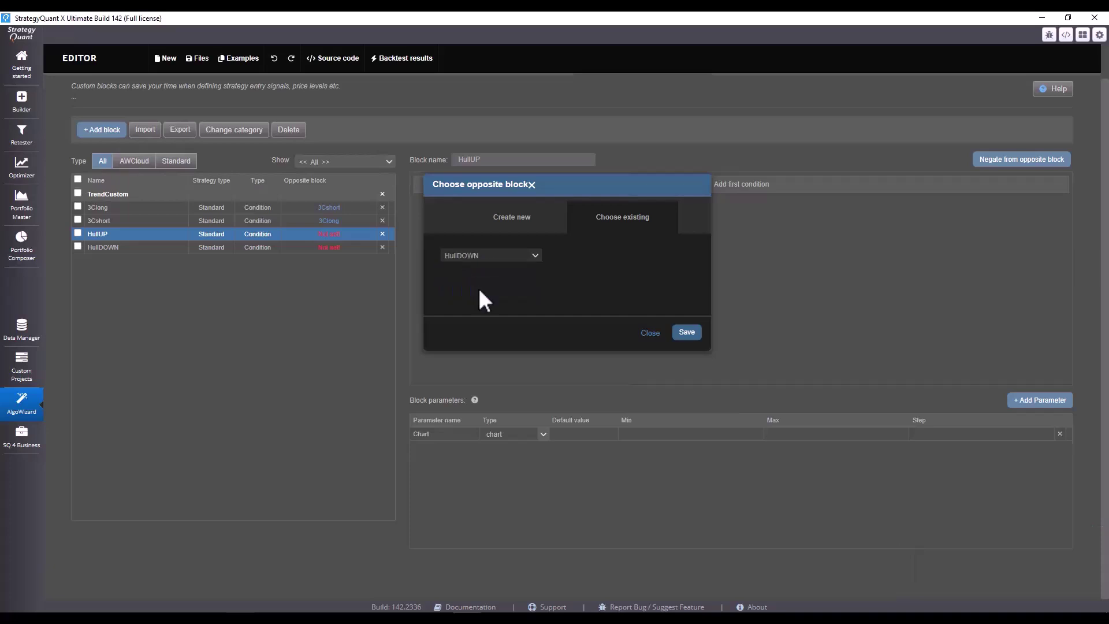
left_click(687, 333)
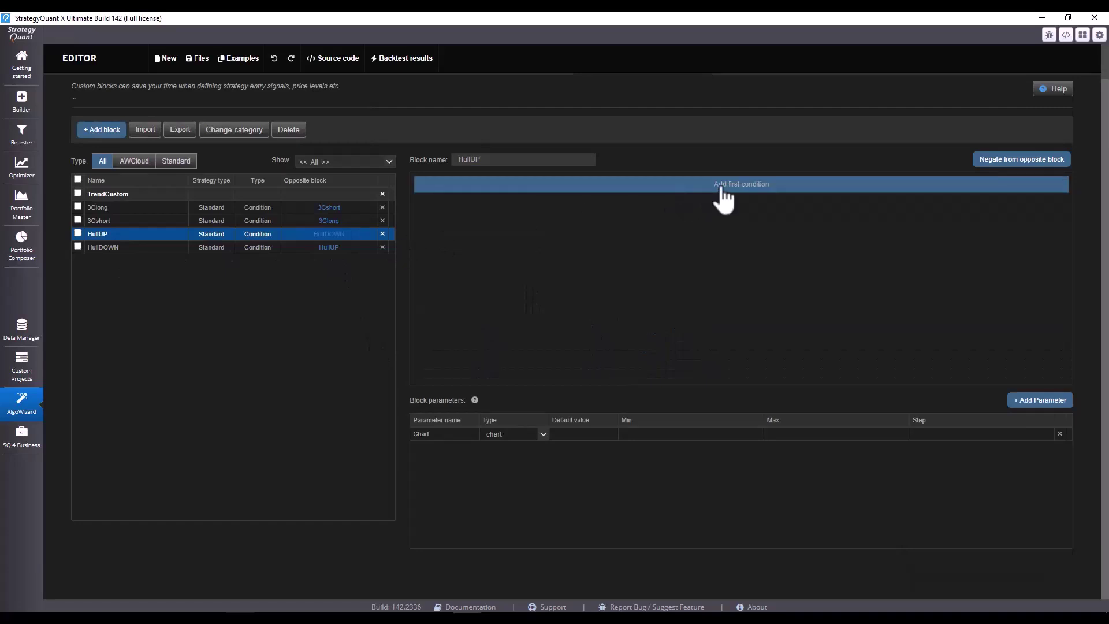
Add Close with shift 1 on the Chart parameter as the first condition of the HullUP block
left_click(687, 186)
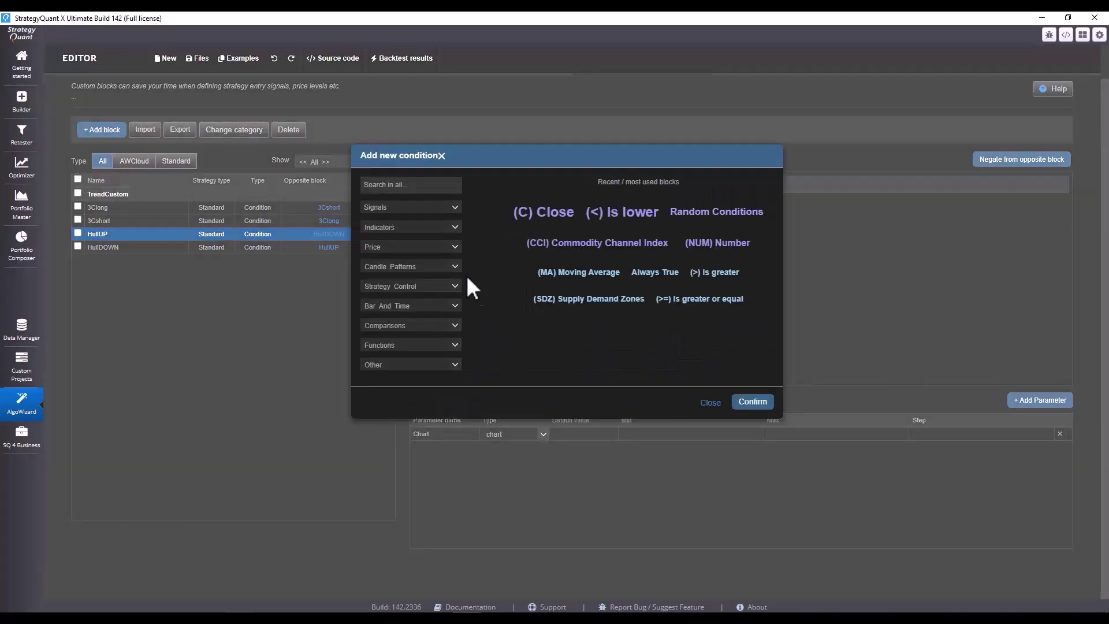
left_click(408, 248)
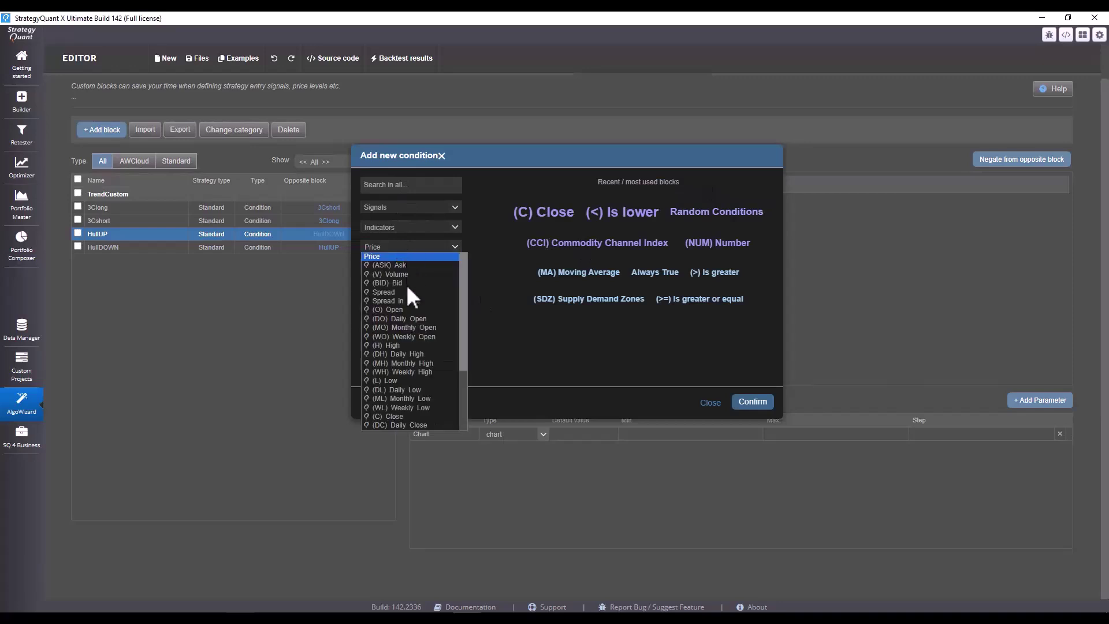
left_click(398, 415)
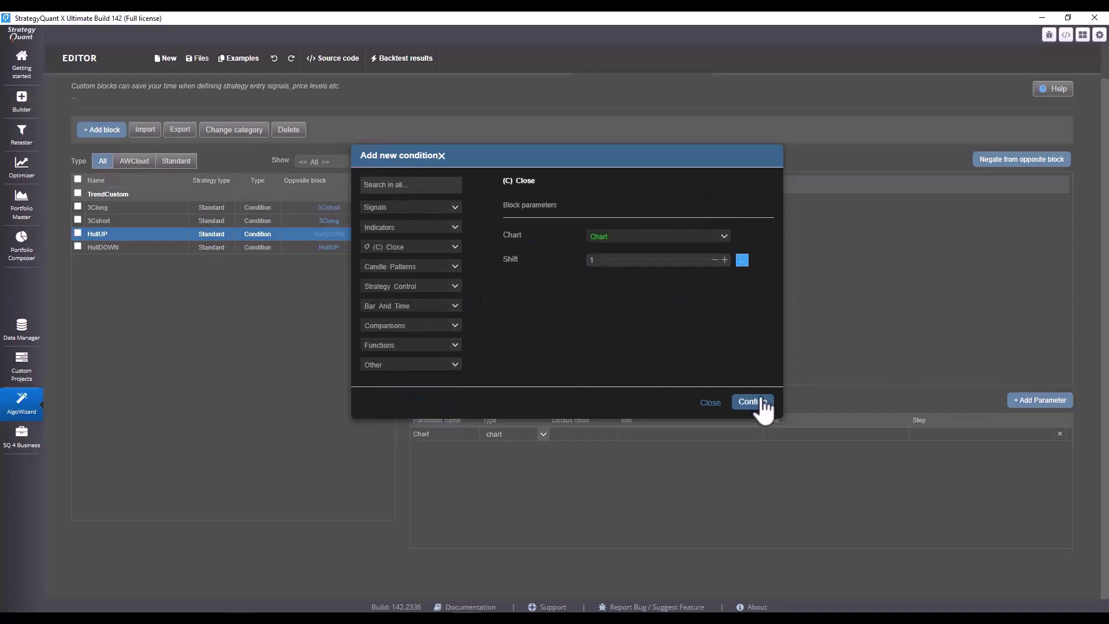
left_click(757, 402)
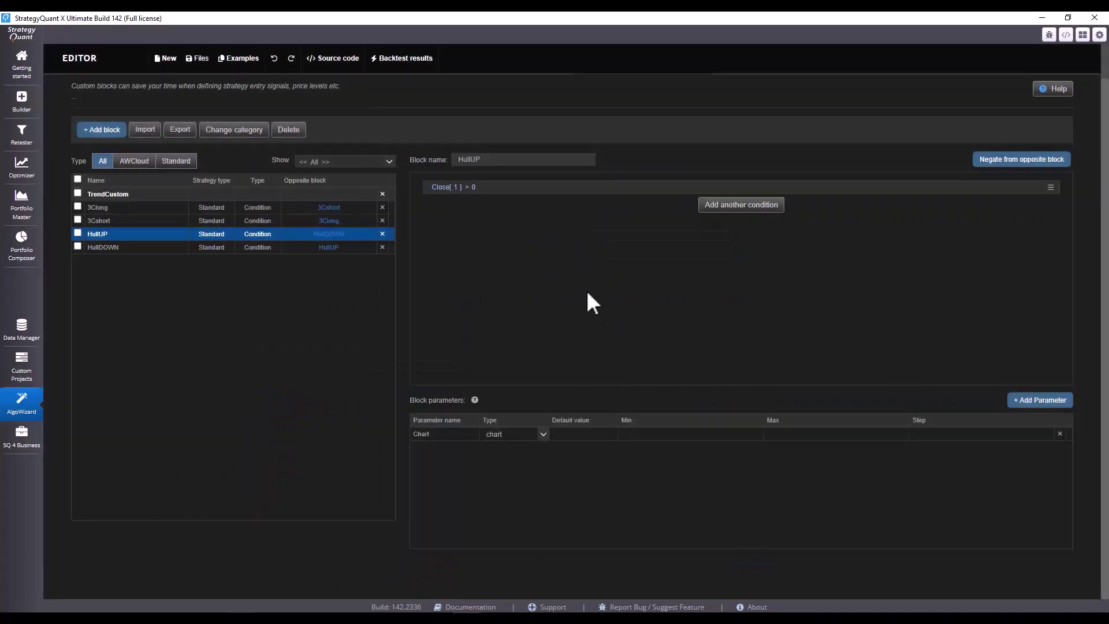
Replace the number compared with Close in the HullUP condition with the Hull Moving Average indicator
left_click(504, 189)
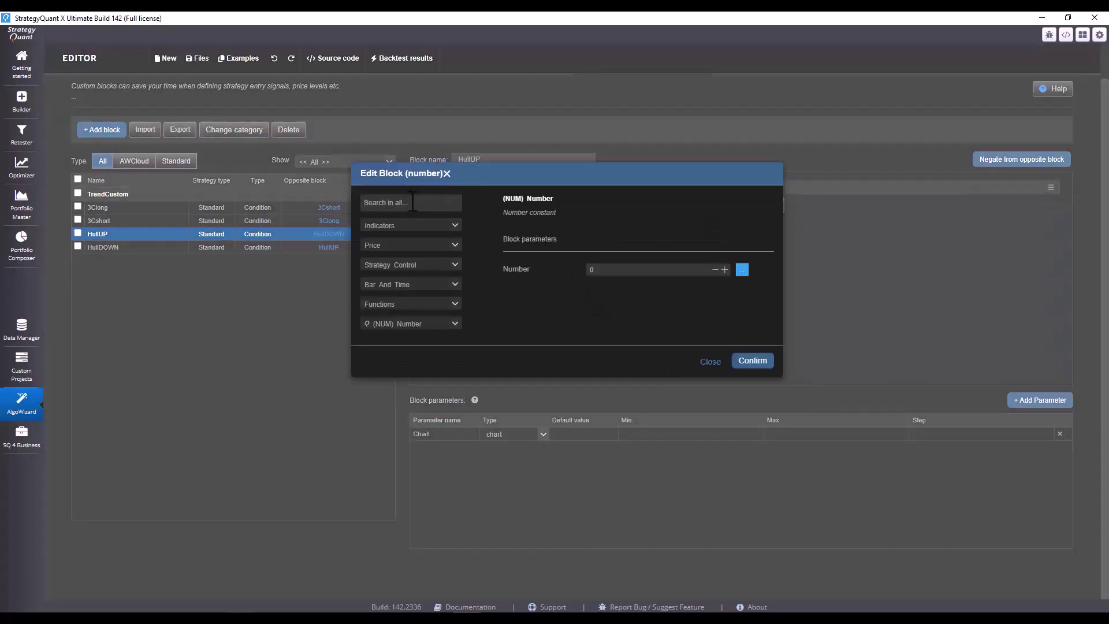
left_click(405, 224)
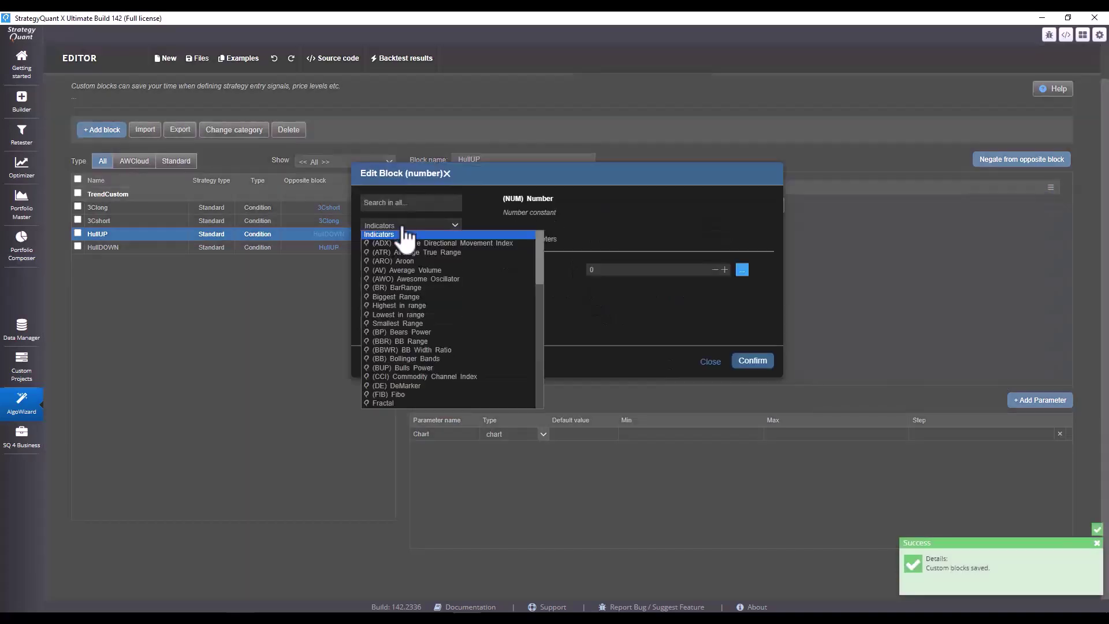
left_click(400, 202)
type("hull")
double_click(419, 237)
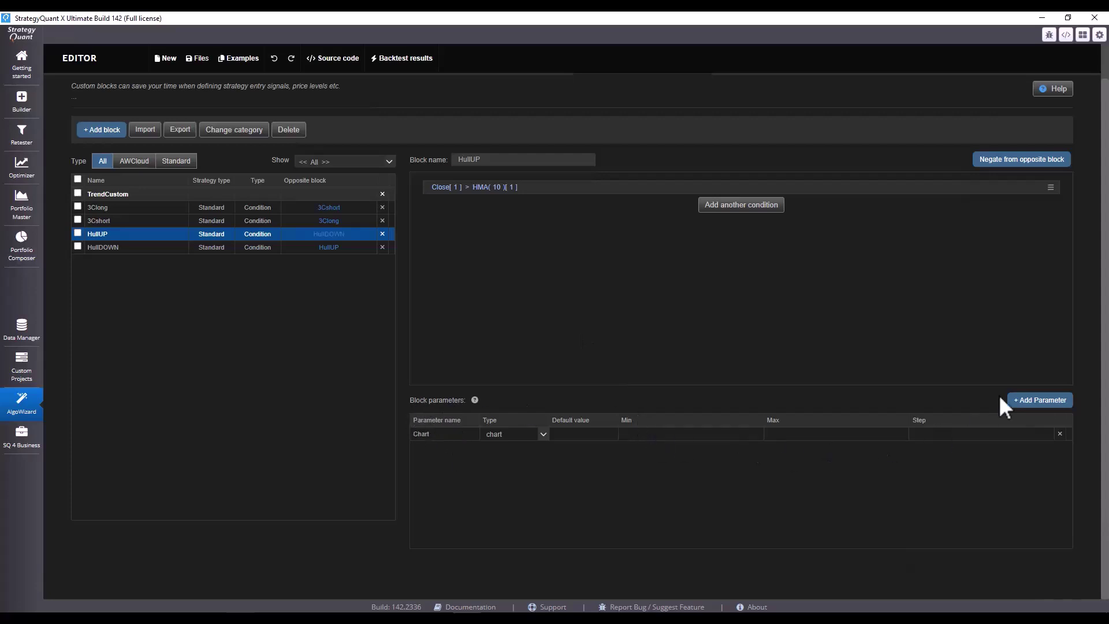
Add a block parameter named Period of type int to HullUP
left_click(1036, 401)
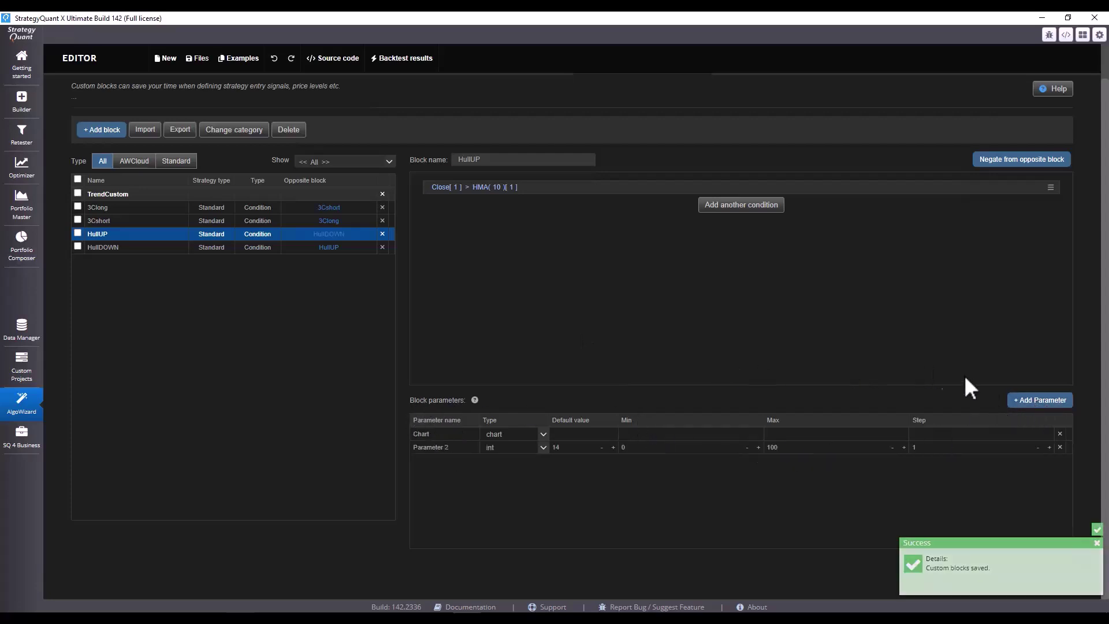
double_click(414, 448)
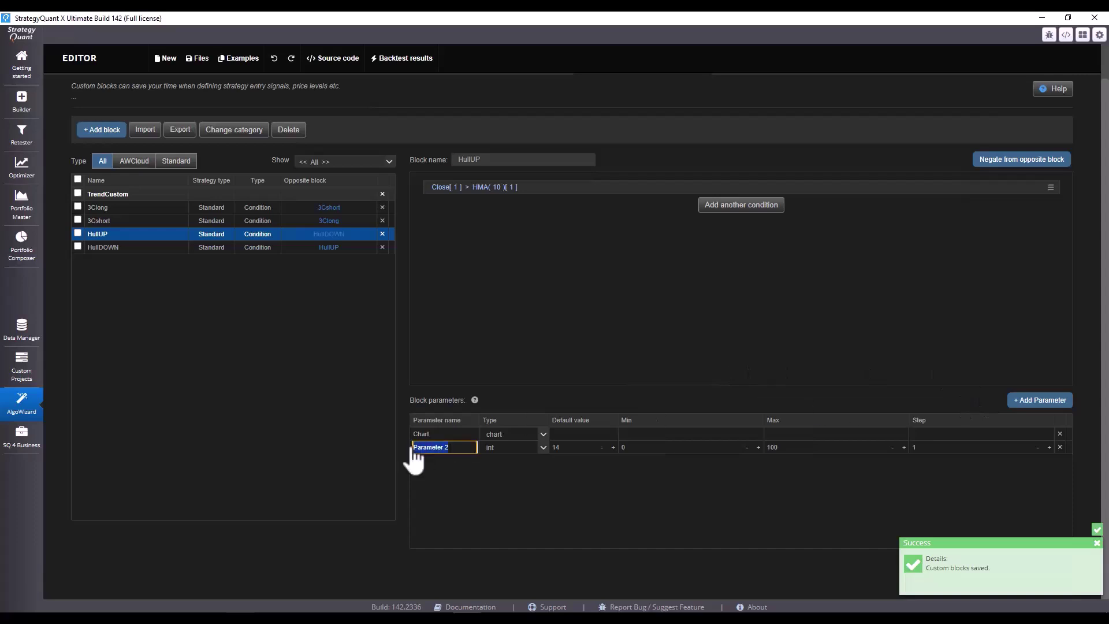
type("Period")
key("Return")
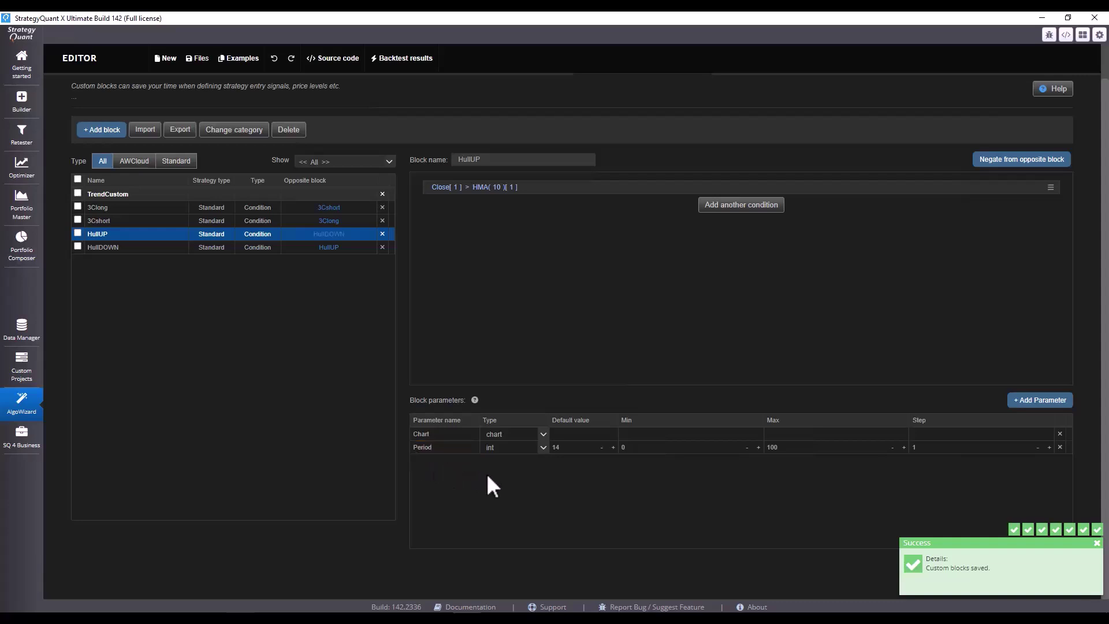
left_click(510, 448)
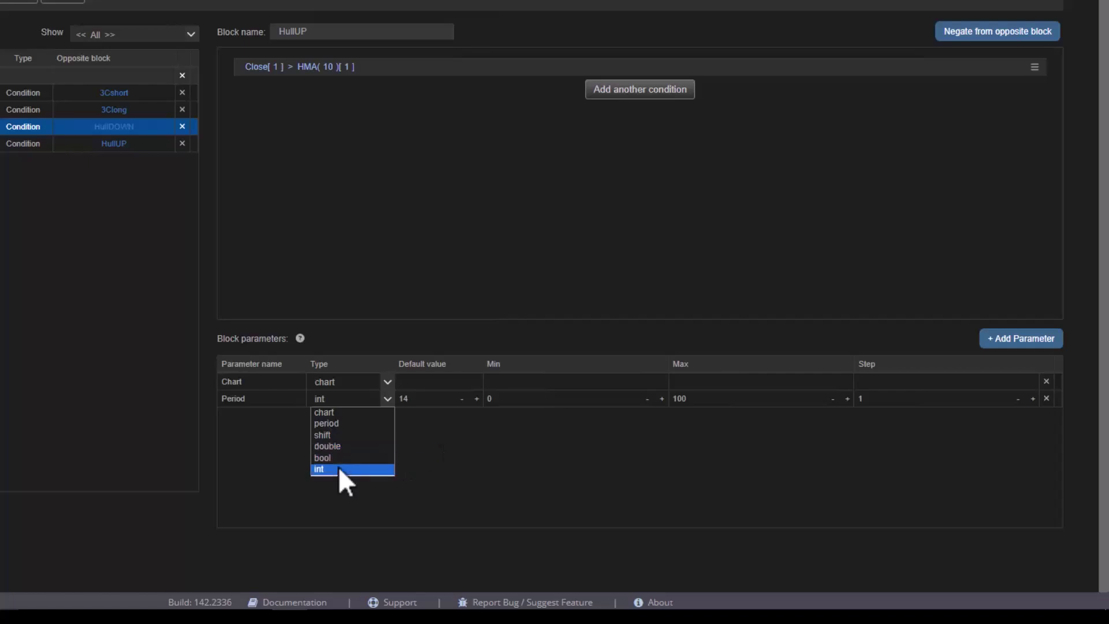
left_click(449, 453)
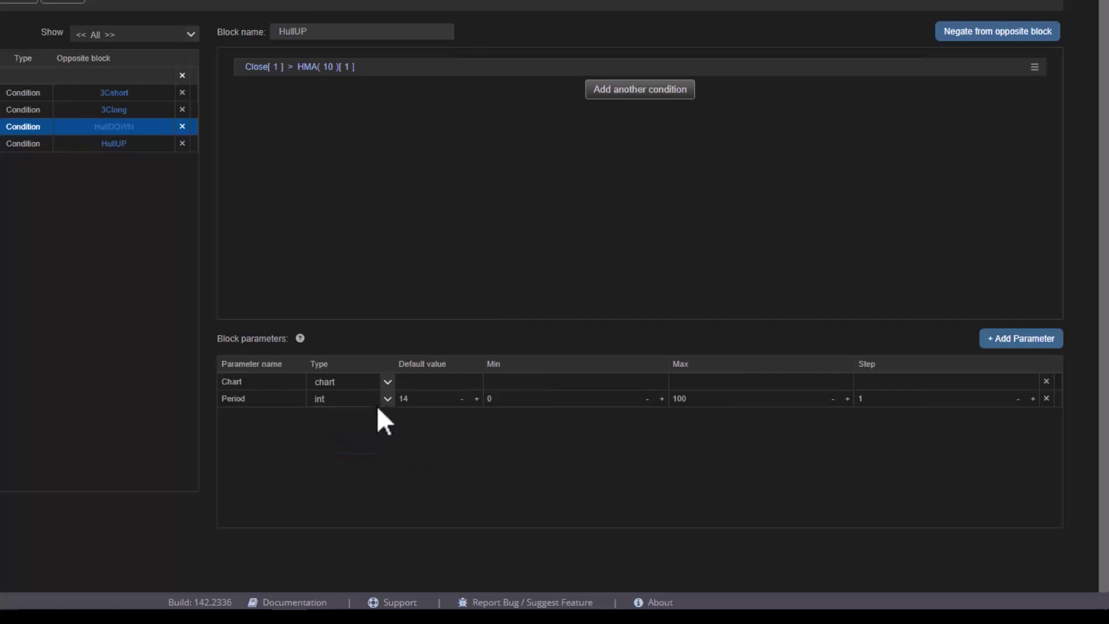
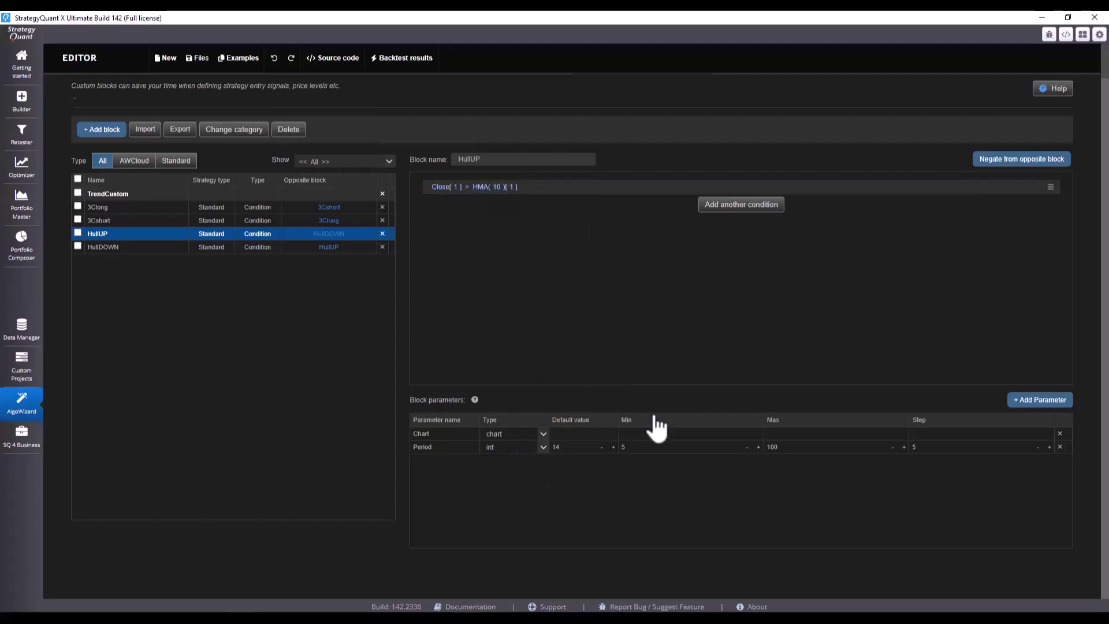
Link the Hull Moving Average's period in the HullUP condition to the Period parameter and recheck the indicator's settings
left_click(496, 187)
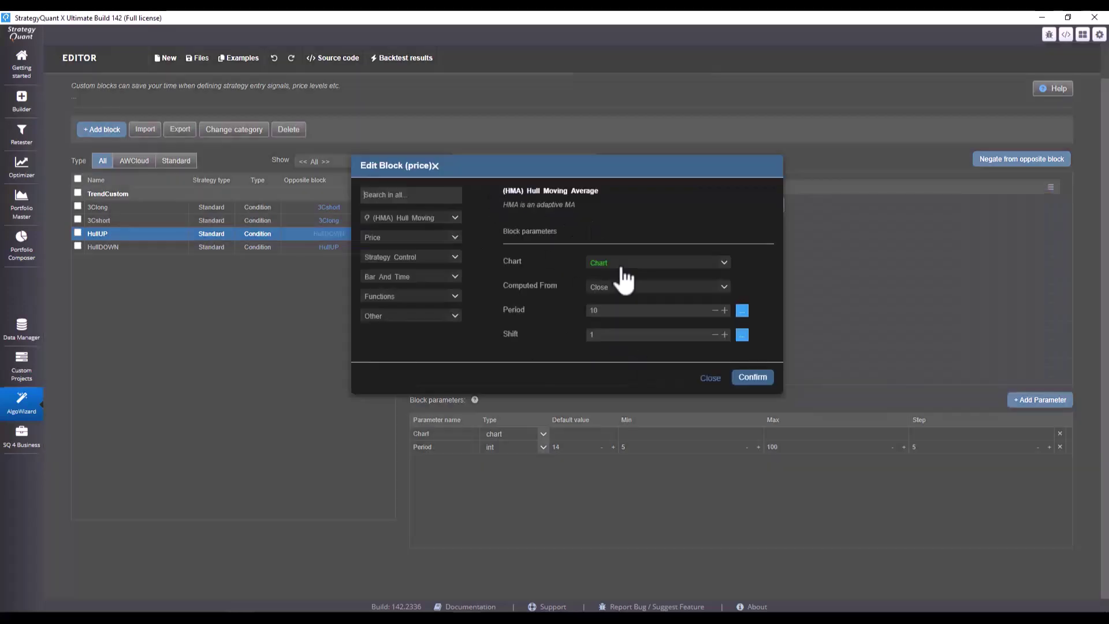
left_click(742, 313)
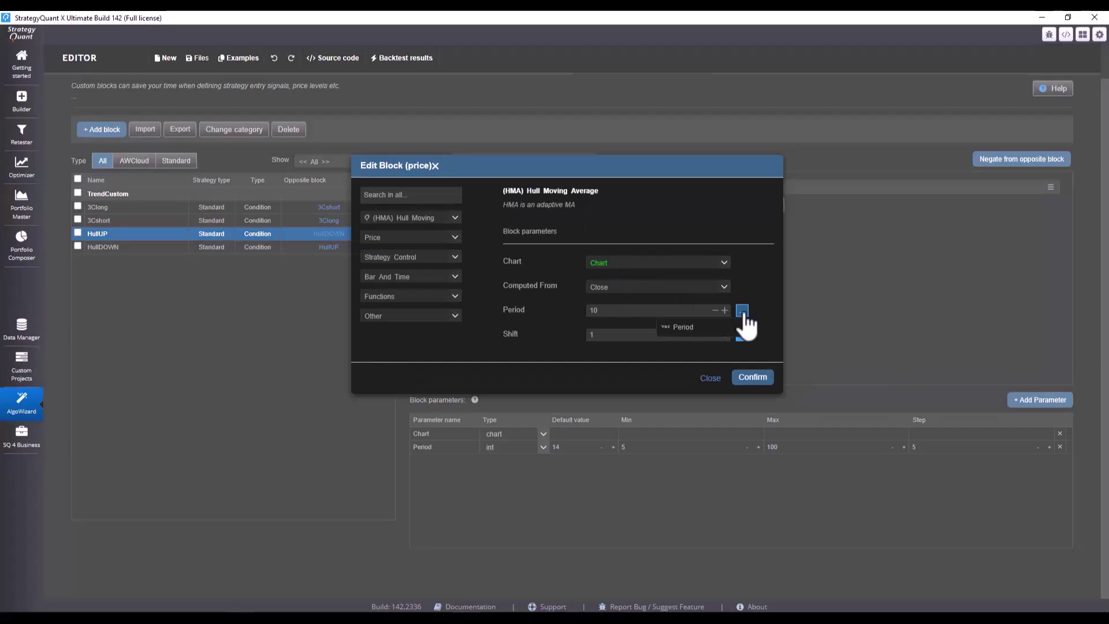
left_click(693, 327)
left_click(751, 376)
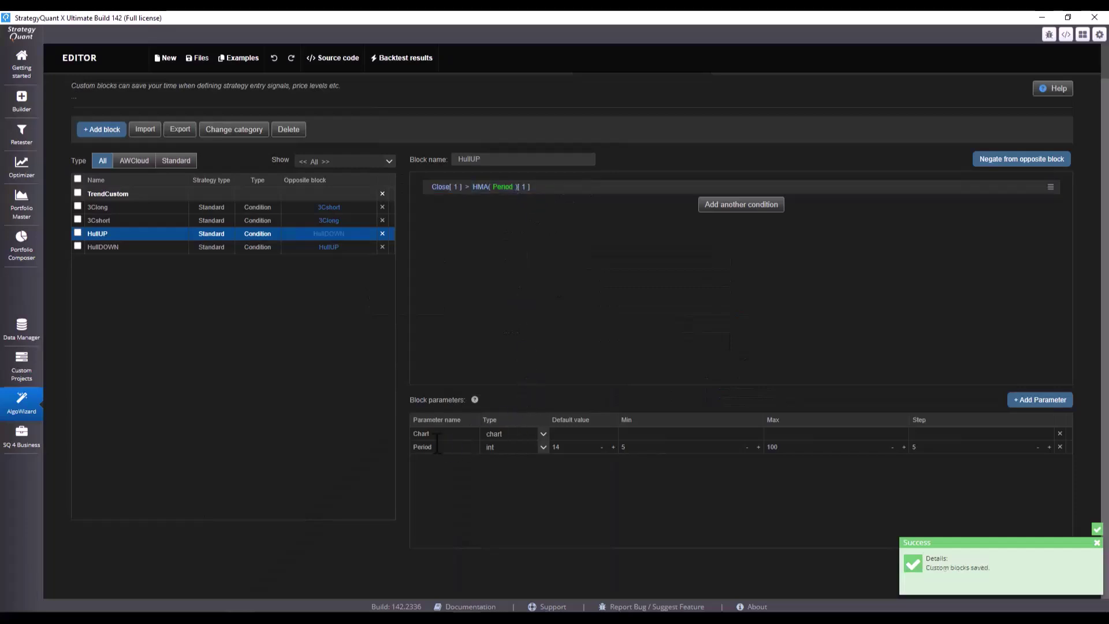
left_click(514, 186)
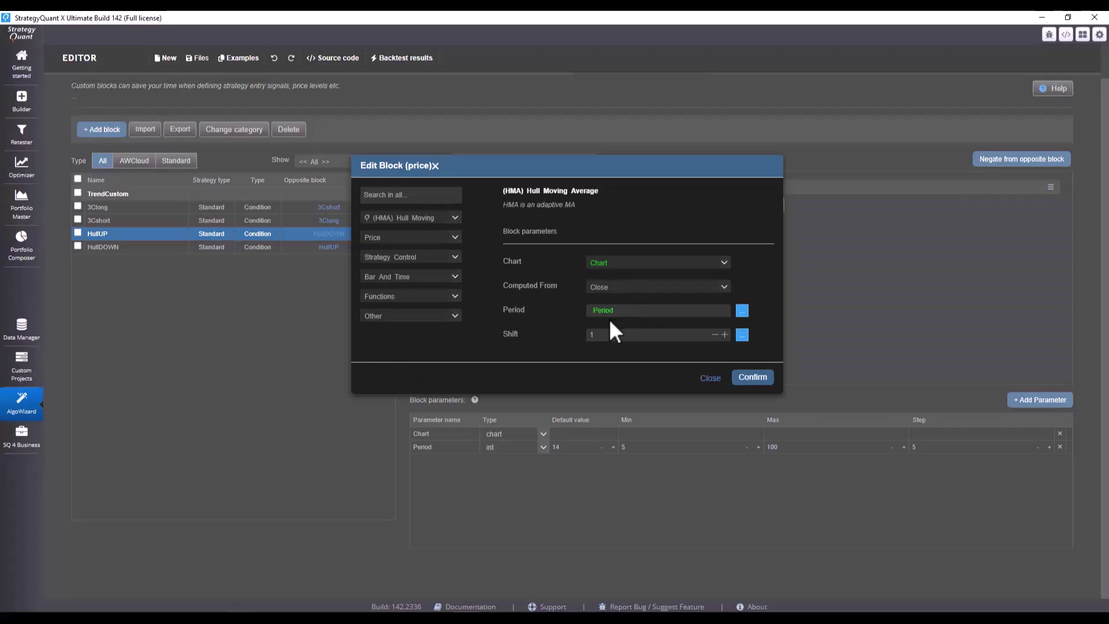
left_click(709, 378)
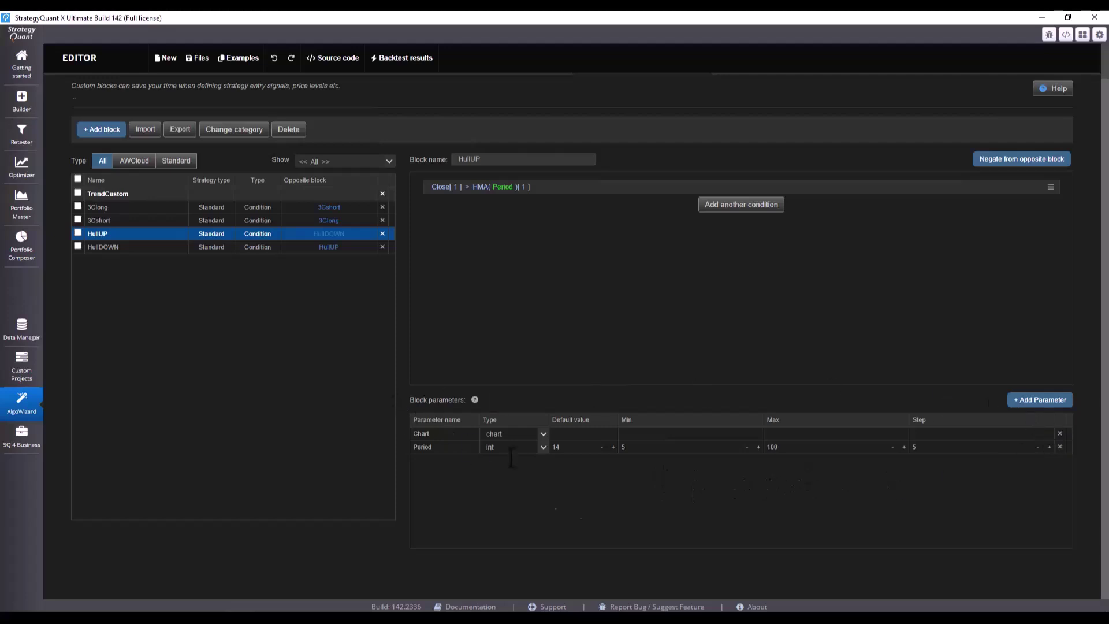
Generate the HullDOWN block's condition and parameters by negating its opposite block
left_click(227, 248)
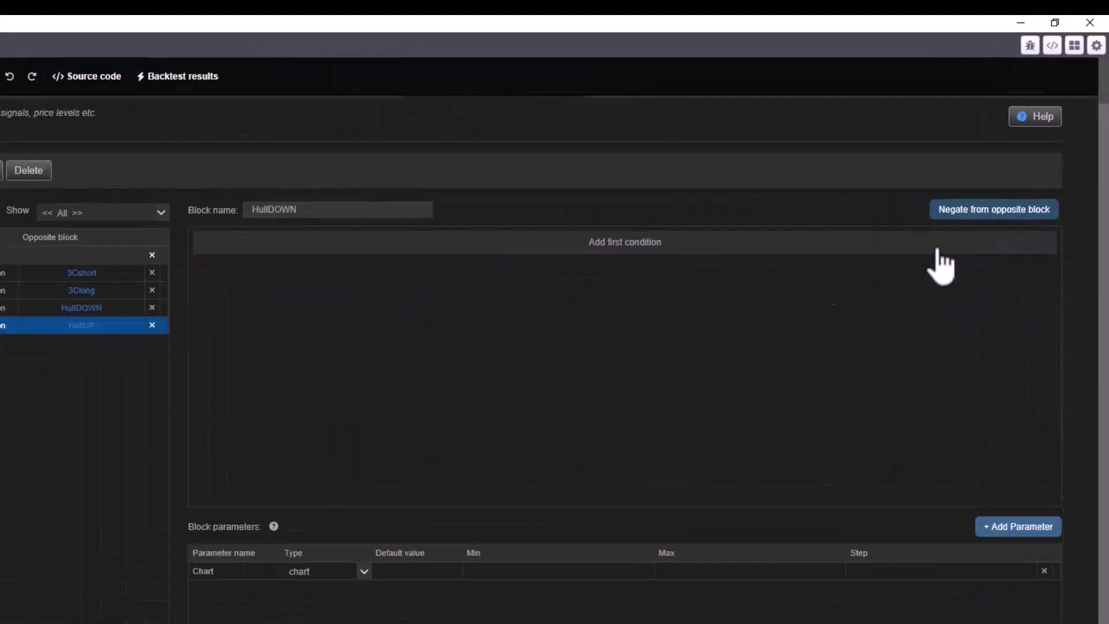
left_click(944, 292)
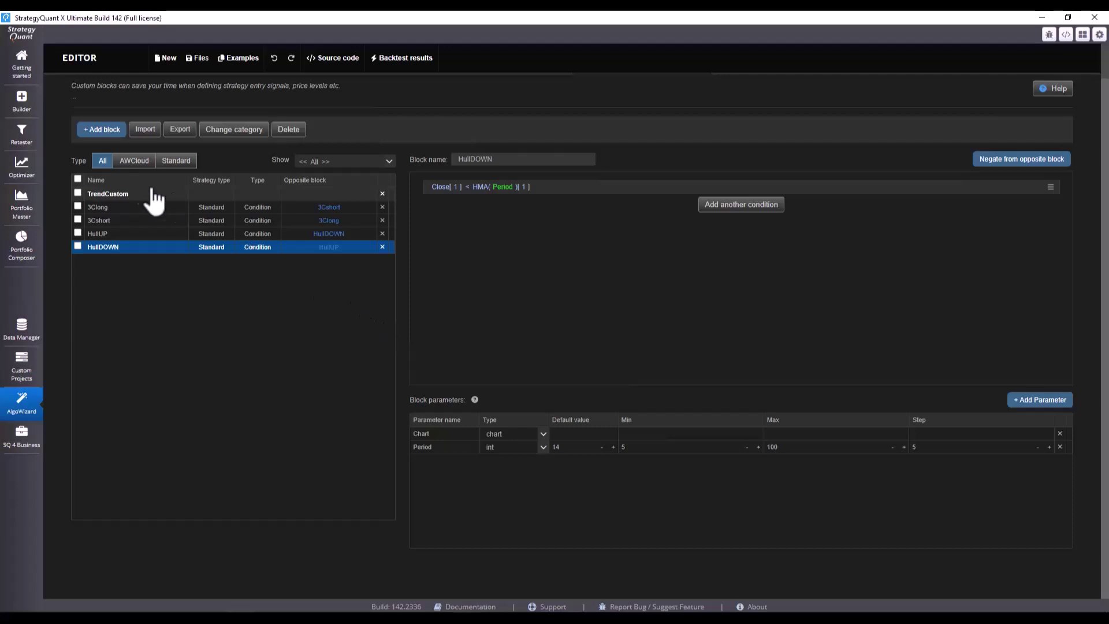
Examine the Builder's predefined signals and locate the custom blocks in the TrendCustom category
left_click(21, 101)
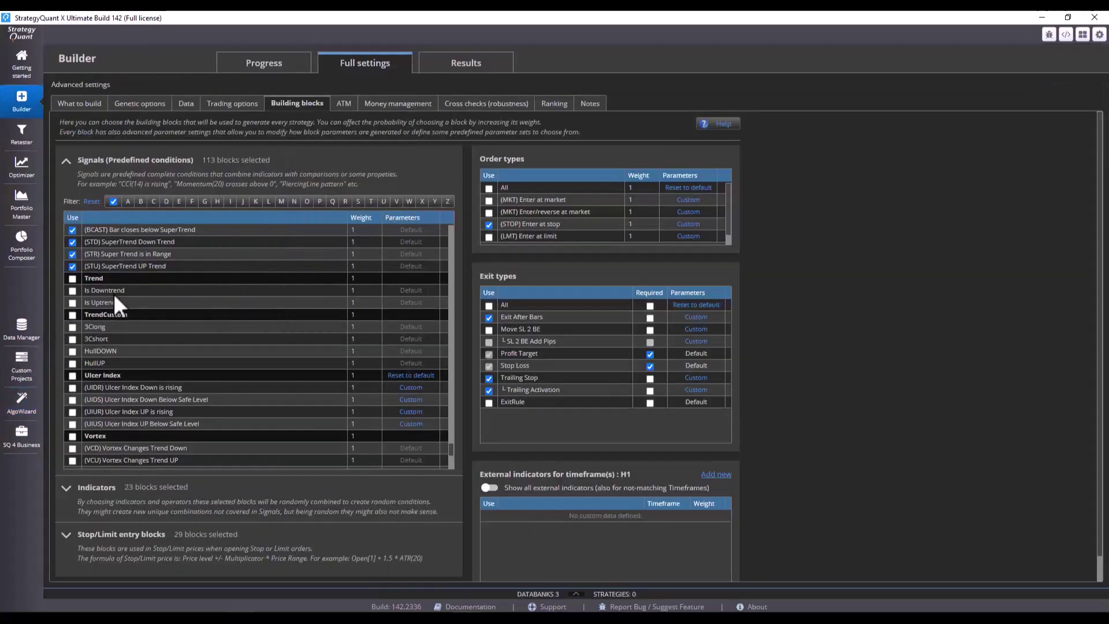
left_click_drag(454, 449, 451, 459)
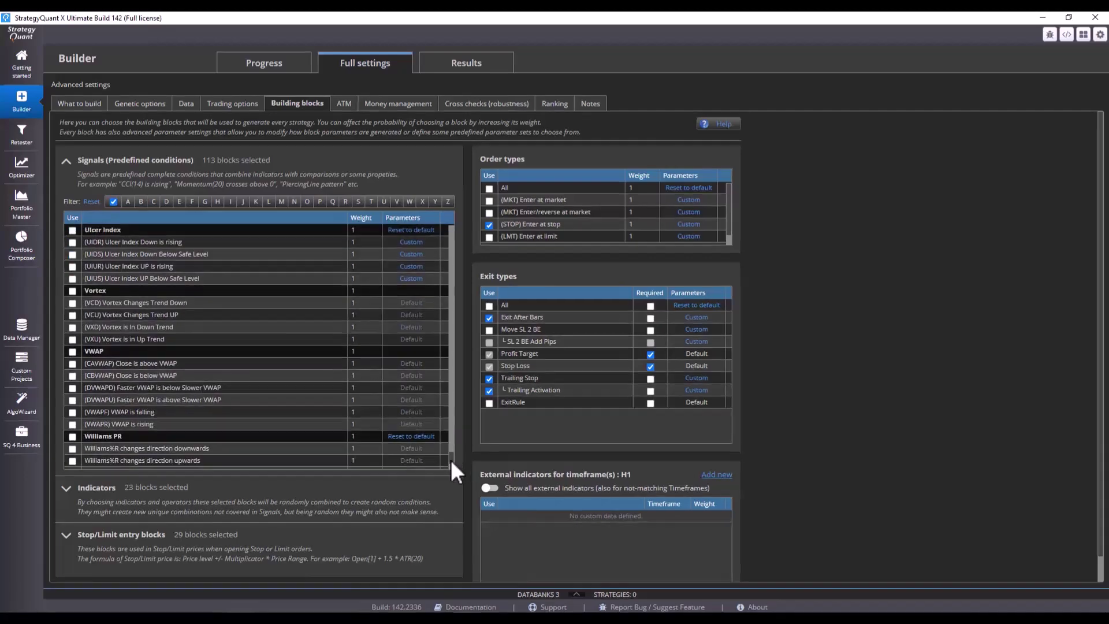
scroll(444, 457, "up", 15)
scroll(535, 324, "up", 15)
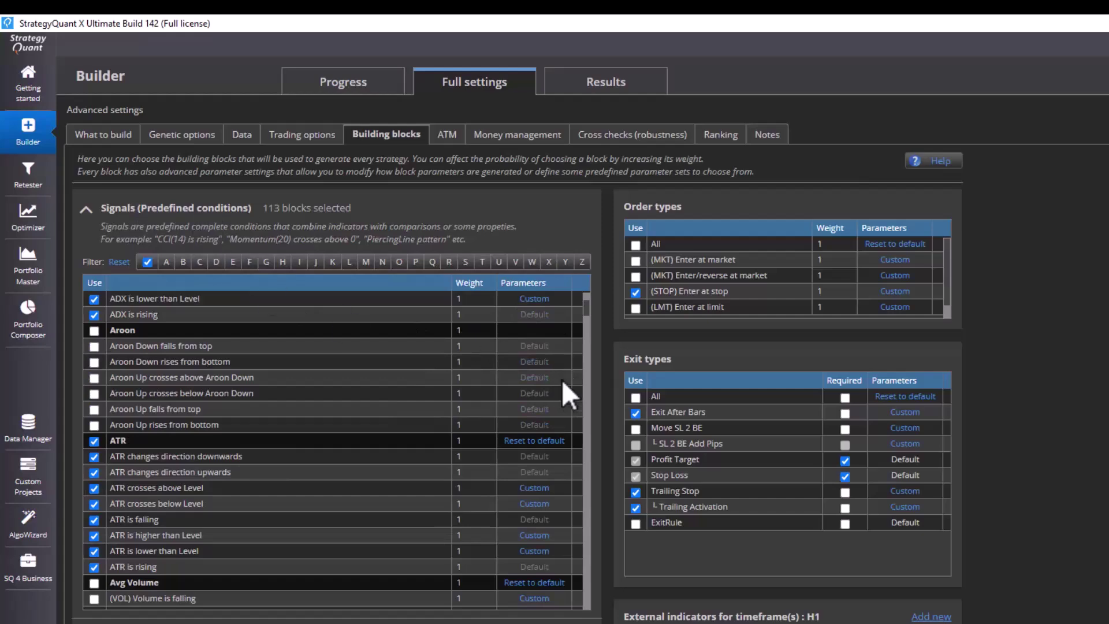
left_click_drag(588, 314, 619, 606)
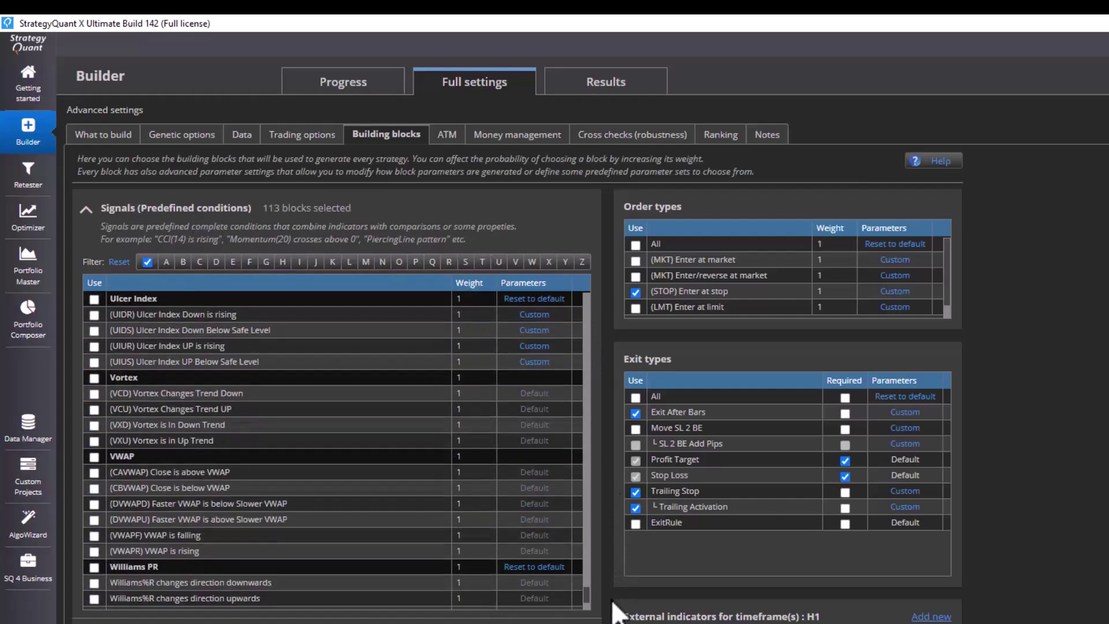
scroll(418, 544, "up", 10)
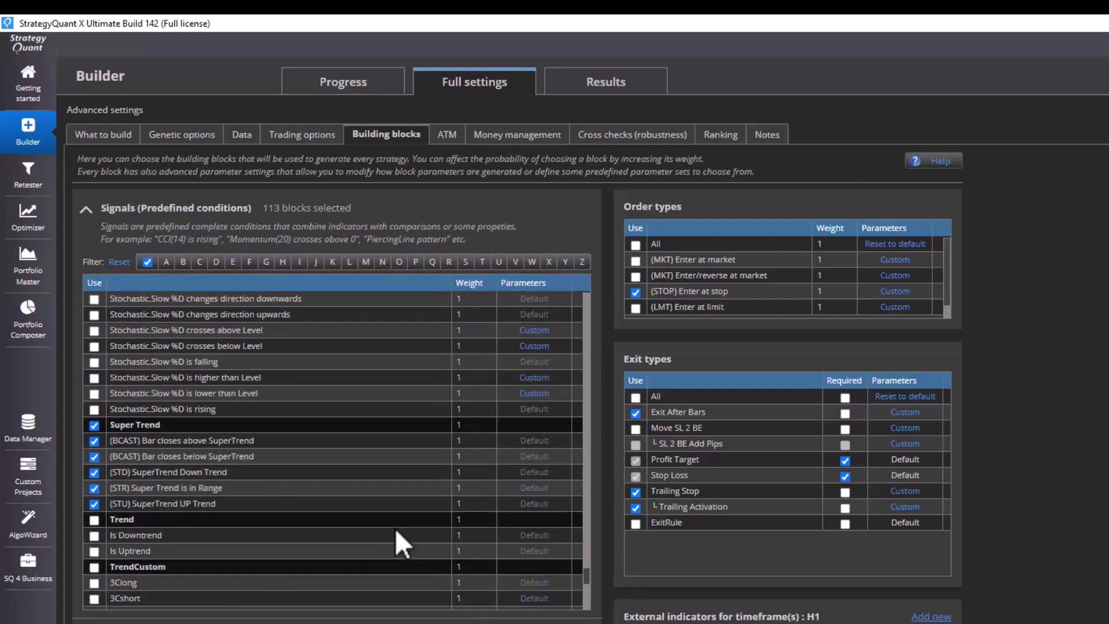
left_click(154, 568)
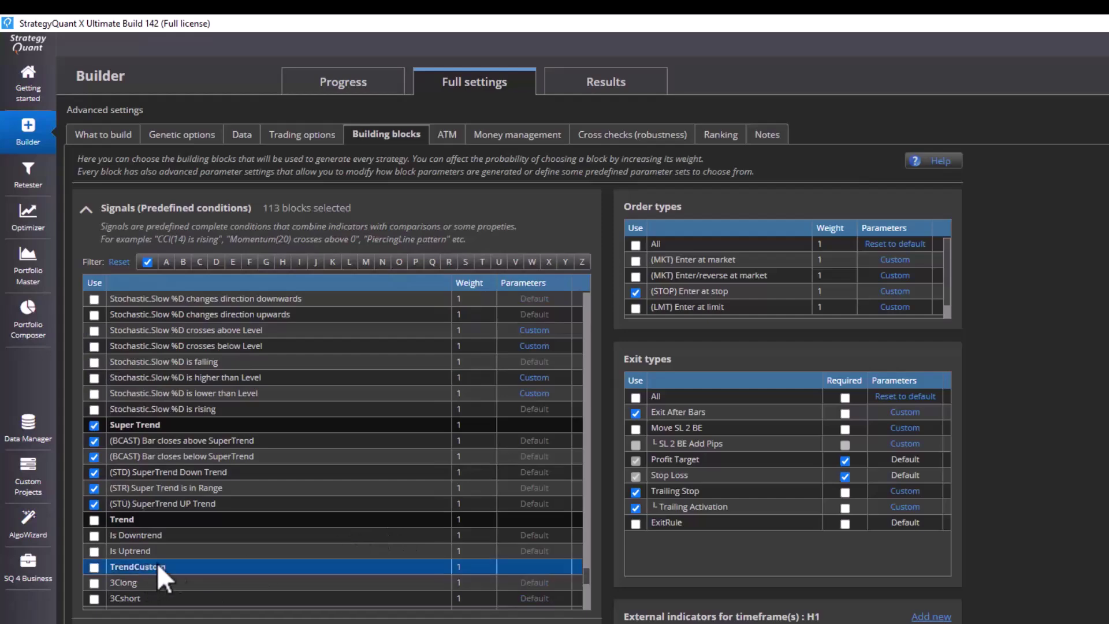
scroll(173, 565, "down", 4)
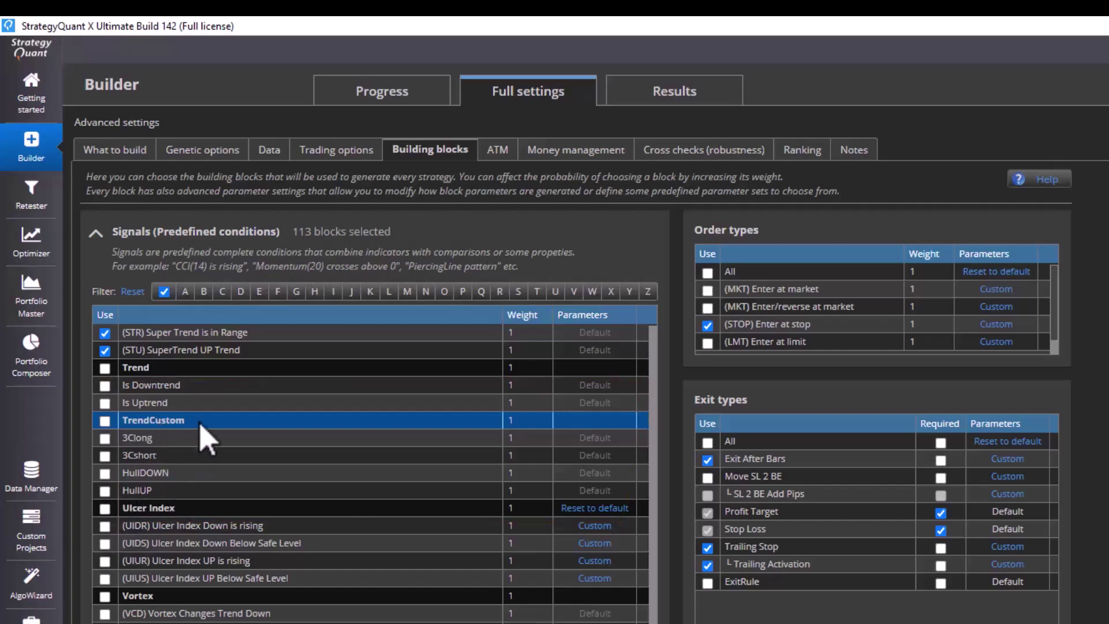
left_click(124, 490, "shift")
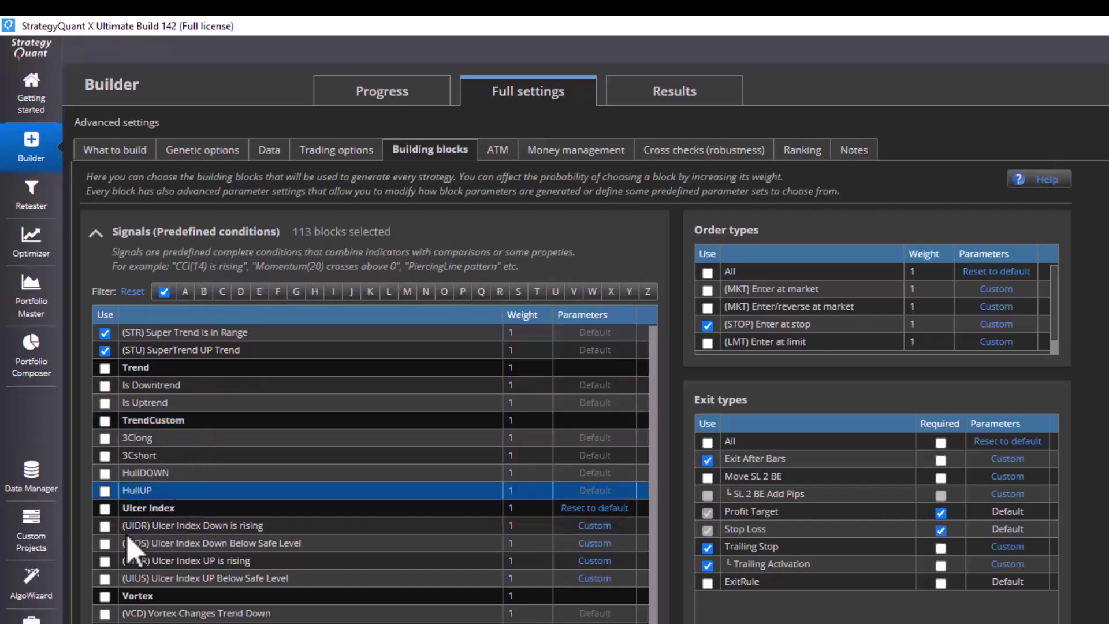
Try enabling the TrendCustom signals in the Builder and clear their selection again
left_click(105, 472)
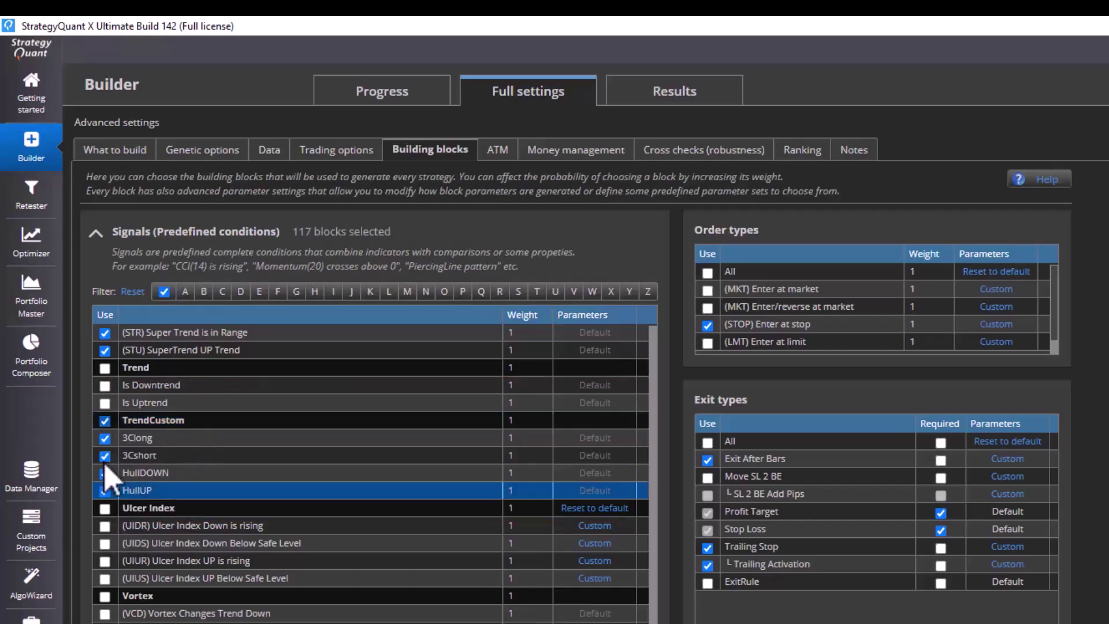
left_click(105, 420)
left_click(105, 490)
left_click(104, 473)
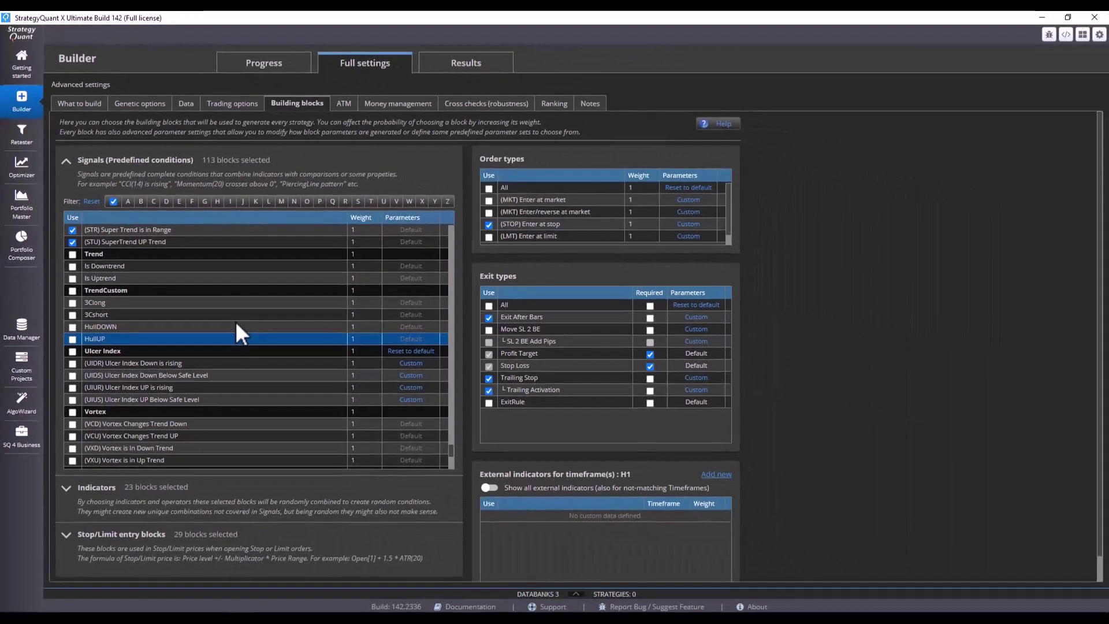
Create a new single-asset strategy in AlgoWizard with the Full Editor and the basic strategy template
left_click(22, 414)
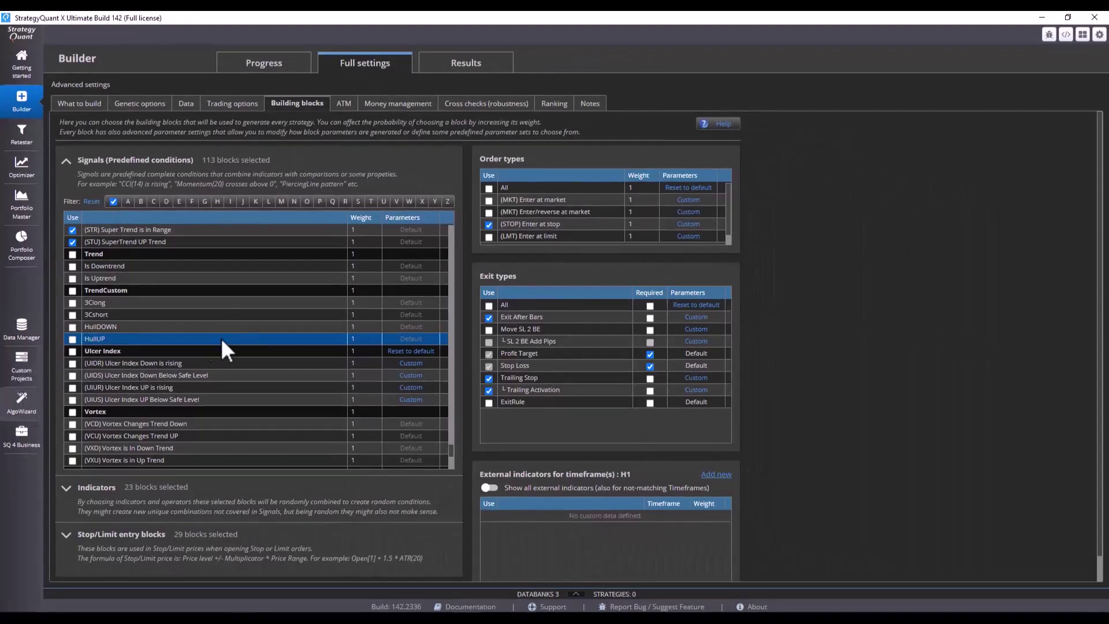
left_click(71, 87)
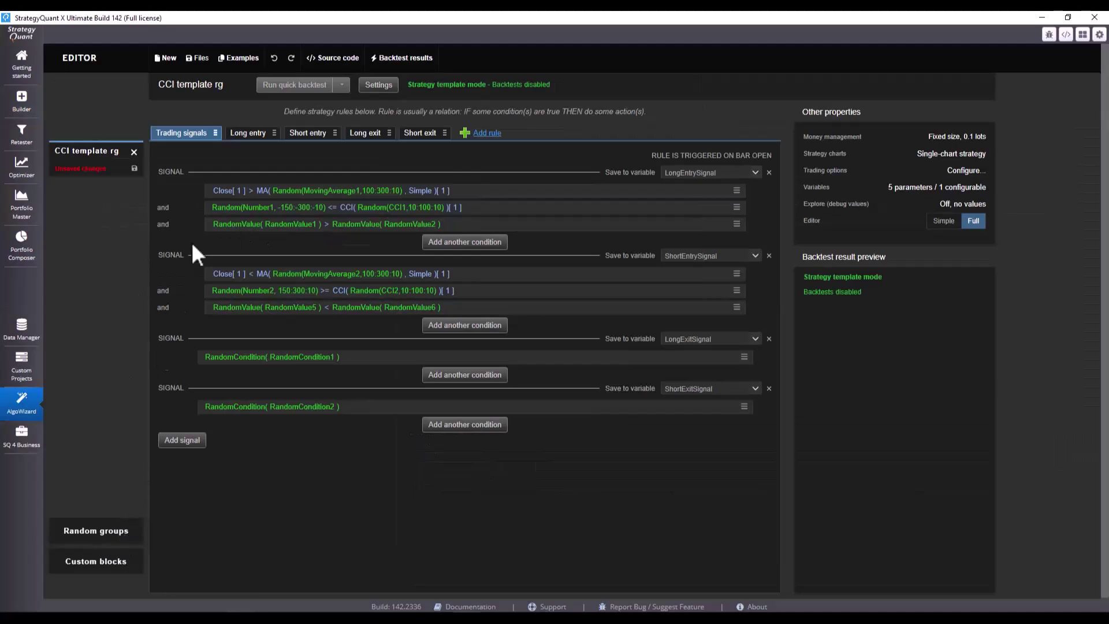
left_click(174, 59)
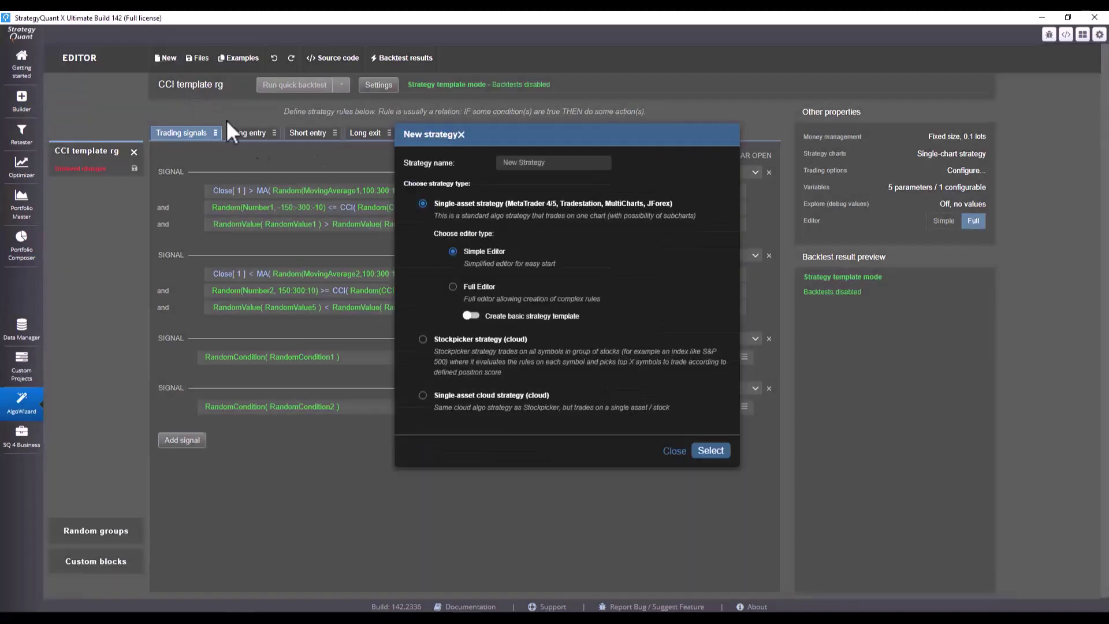
left_click(471, 317)
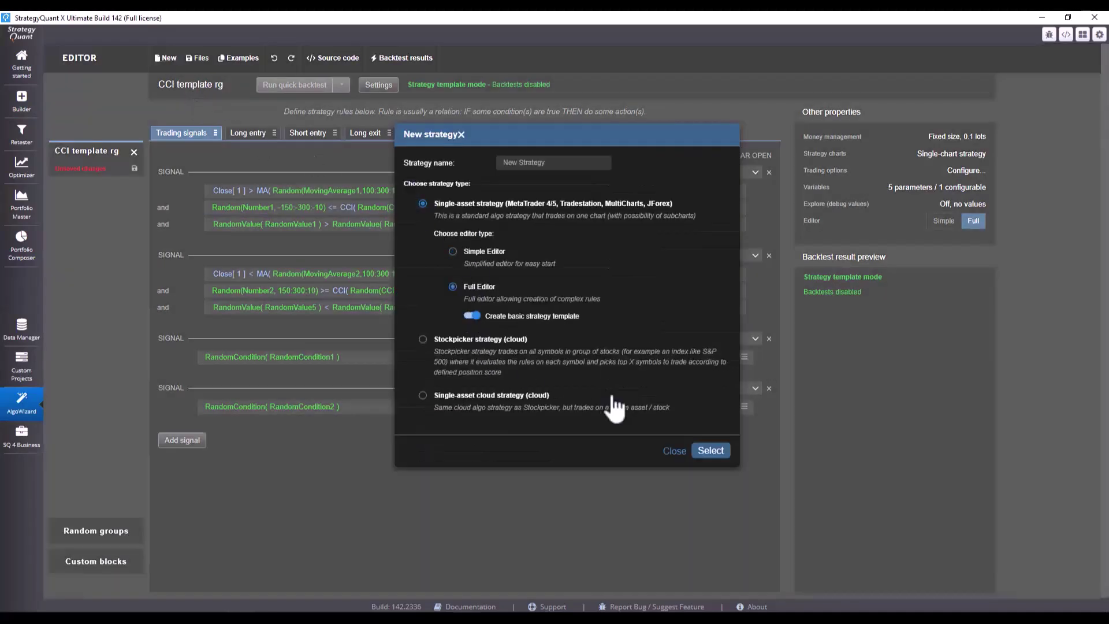
left_click(711, 453)
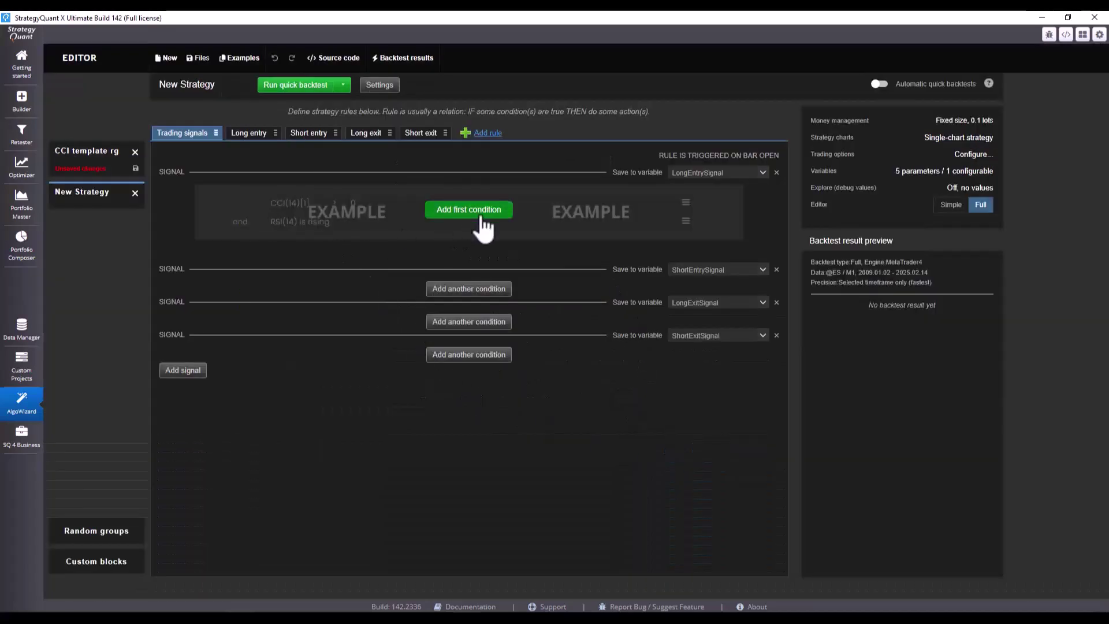
Add the custom block 3Clong as the first condition of the LongEntrySignal
left_click(438, 212)
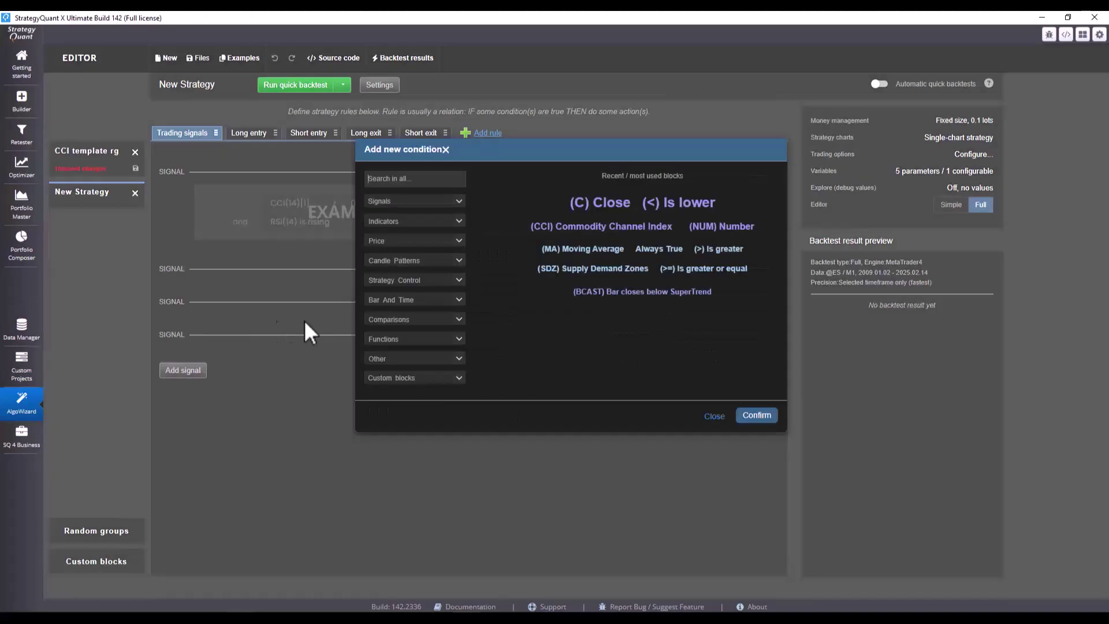
left_click(403, 380)
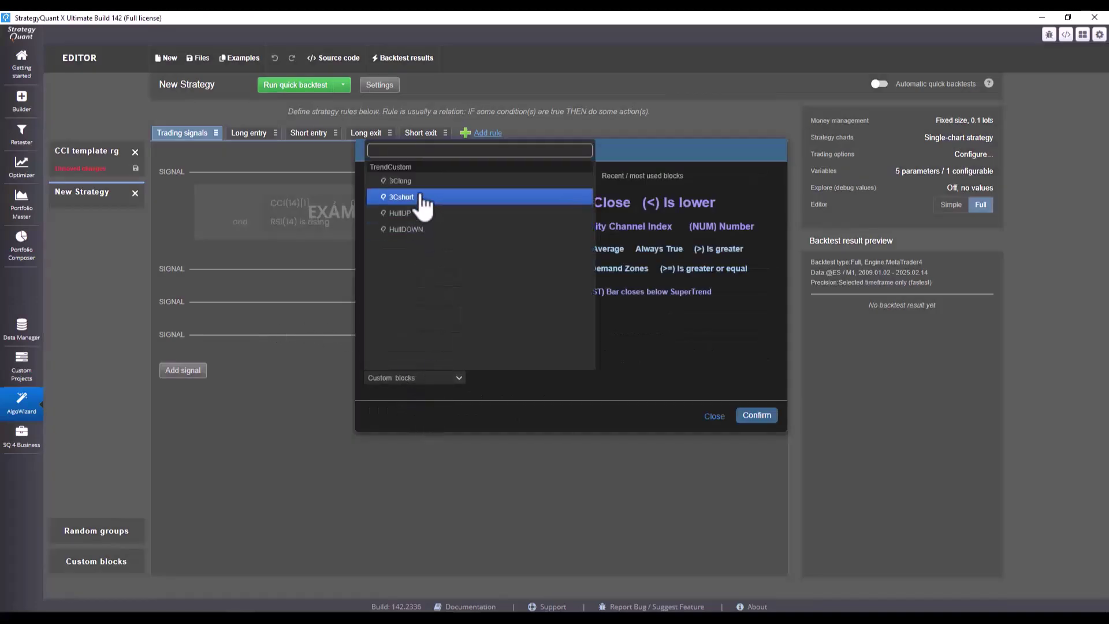
left_click(404, 180)
left_click(751, 417)
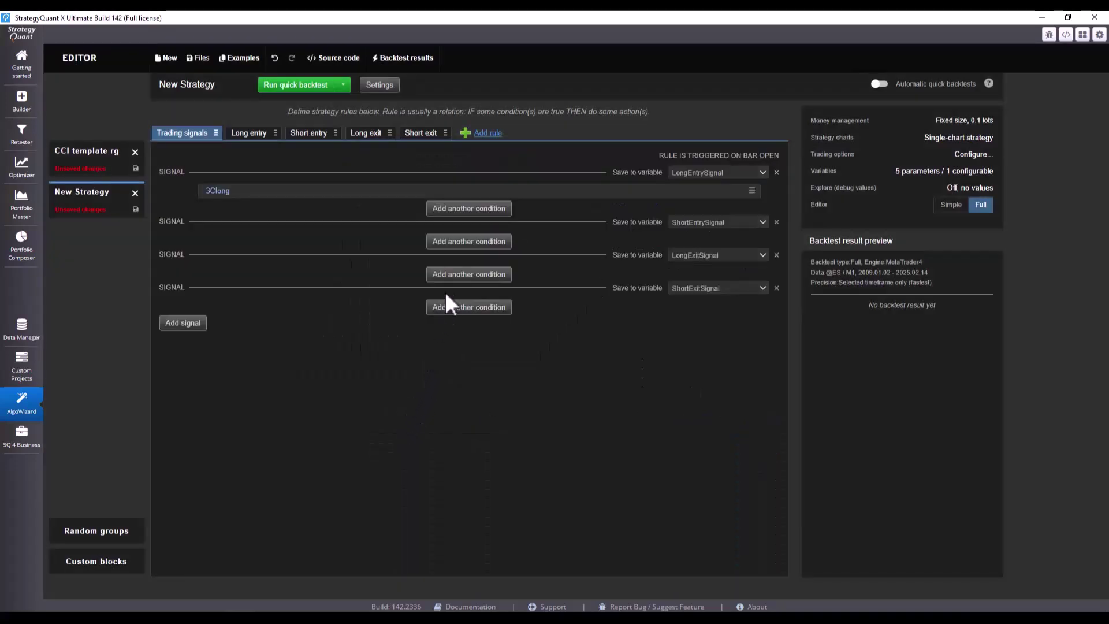
Add the custom block 3Cshort as the condition of the ShortEntrySignal
left_click(485, 241)
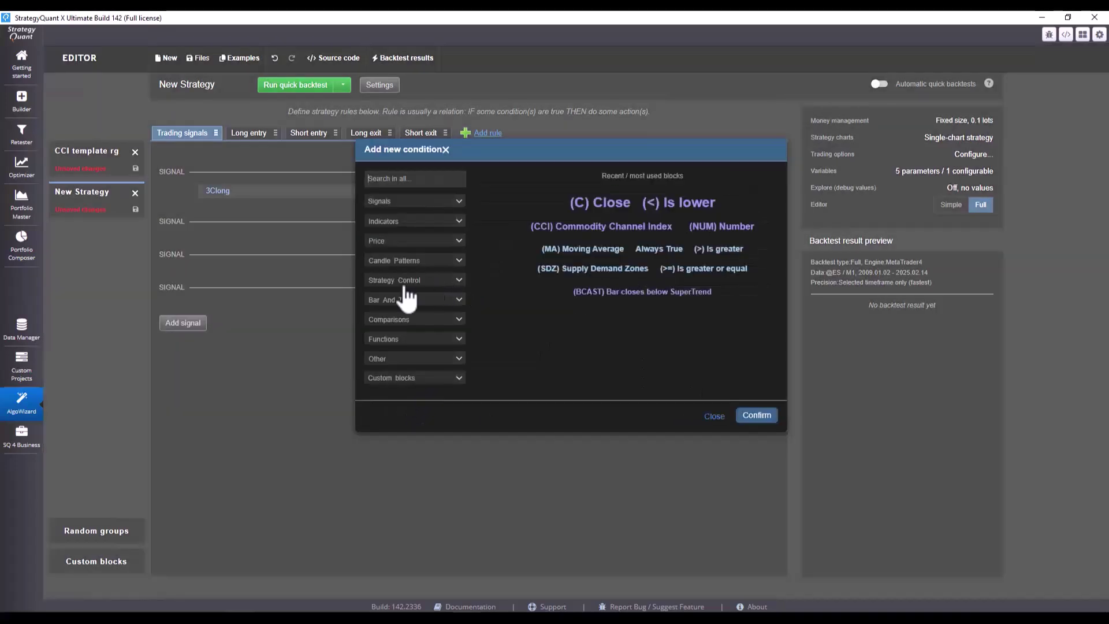
left_click(425, 379)
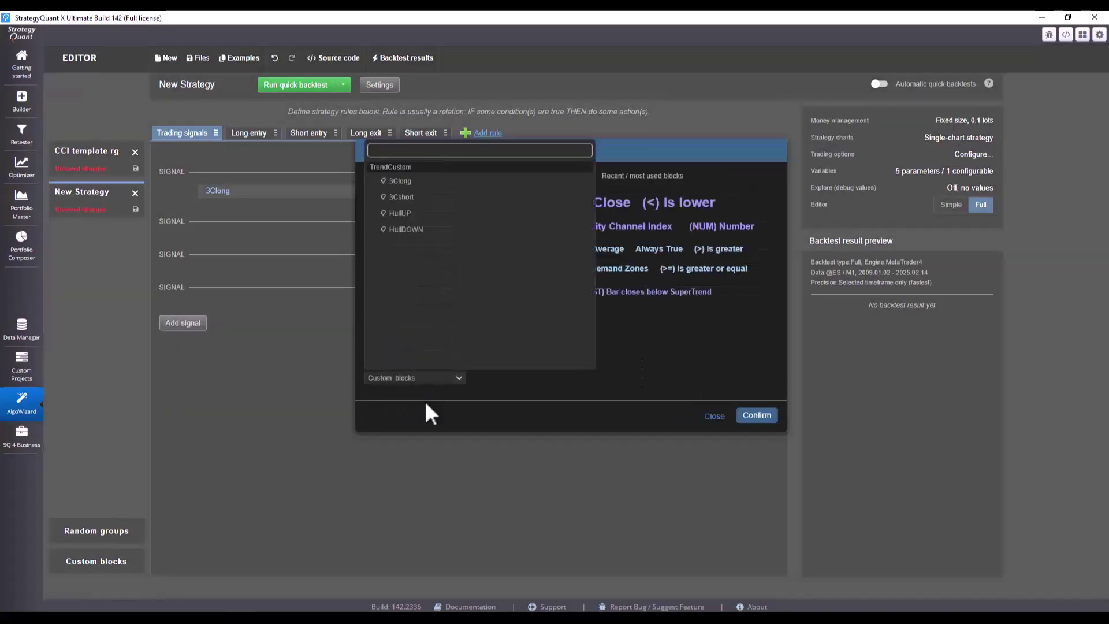
left_click(406, 198)
left_click(754, 417)
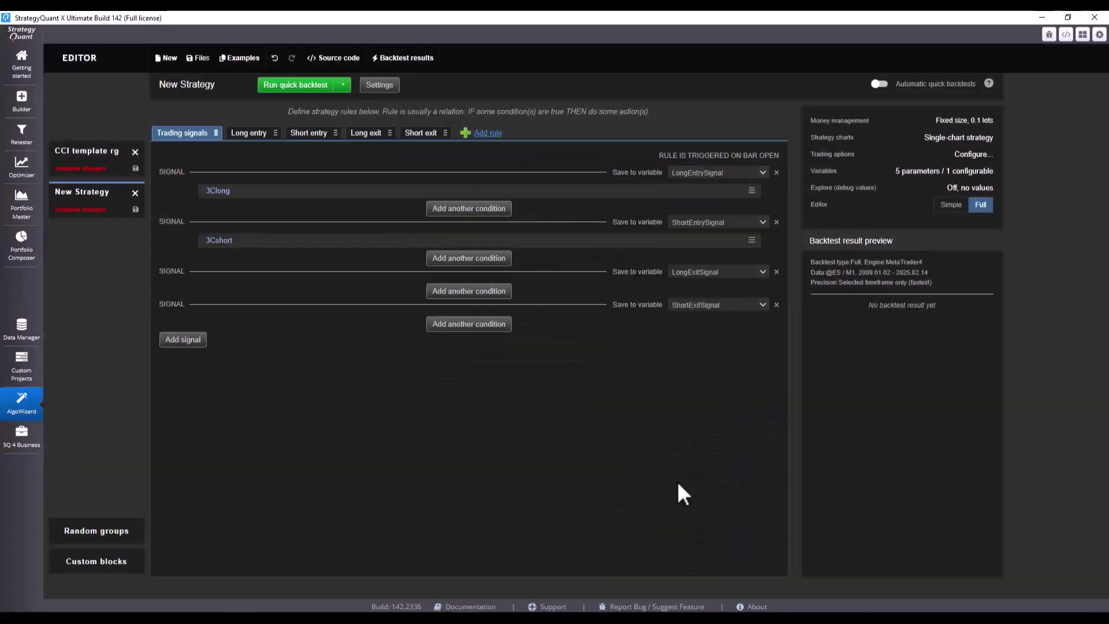
Enable TS Activation Level, Trailing Stop, Stop Loss and Profit Target as exit methods for the long entry order
left_click(249, 132)
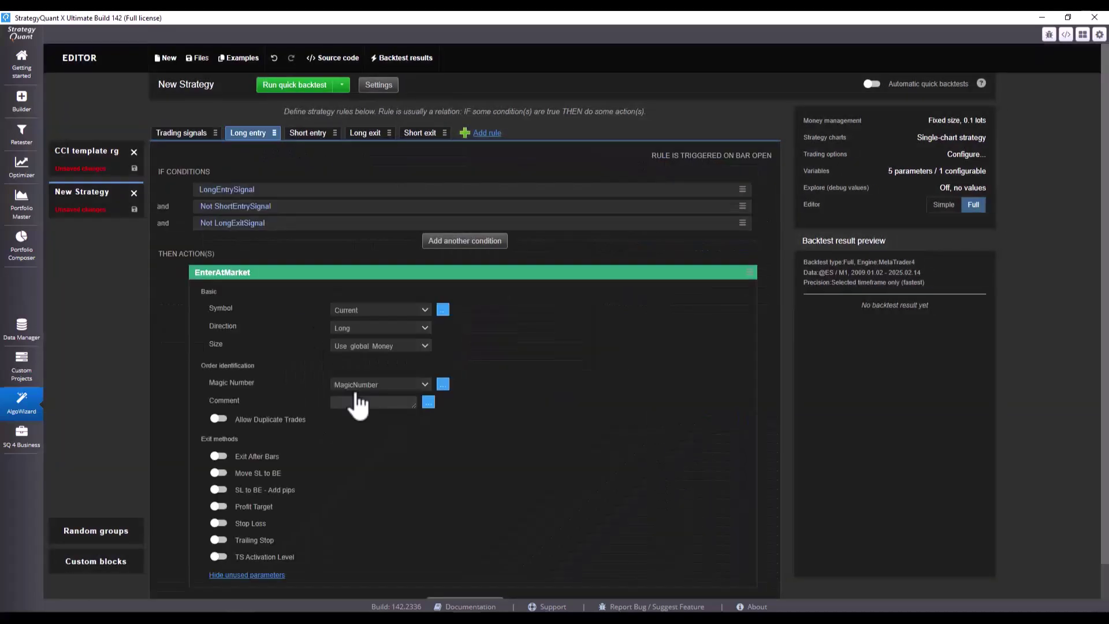
scroll(256, 488, "down", 1)
left_click(218, 519)
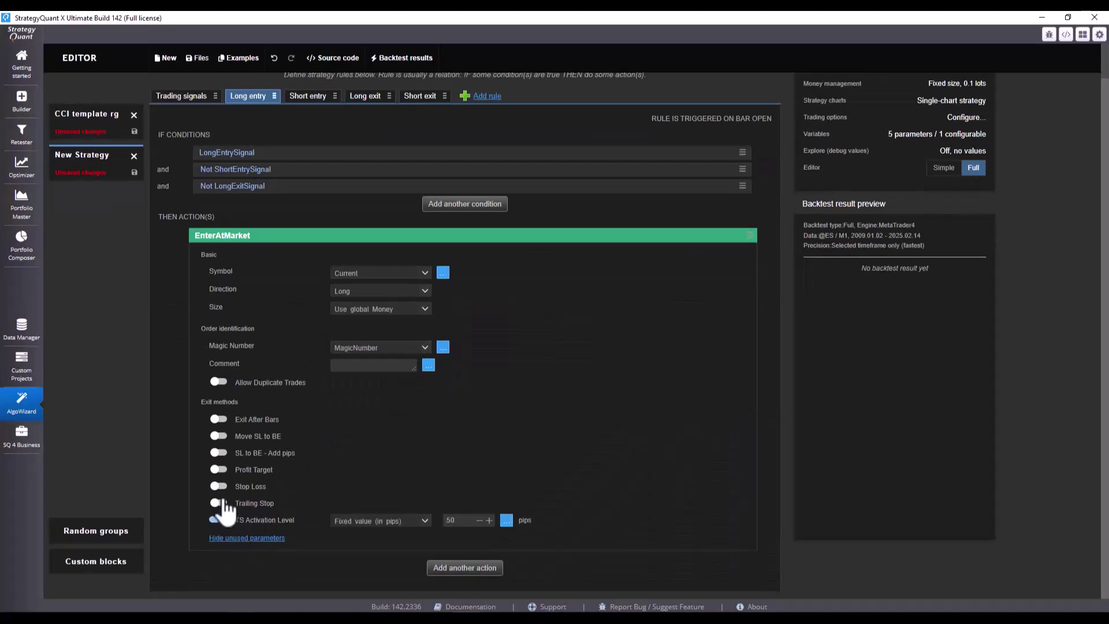
left_click(218, 502)
left_click(218, 486)
left_click(218, 469)
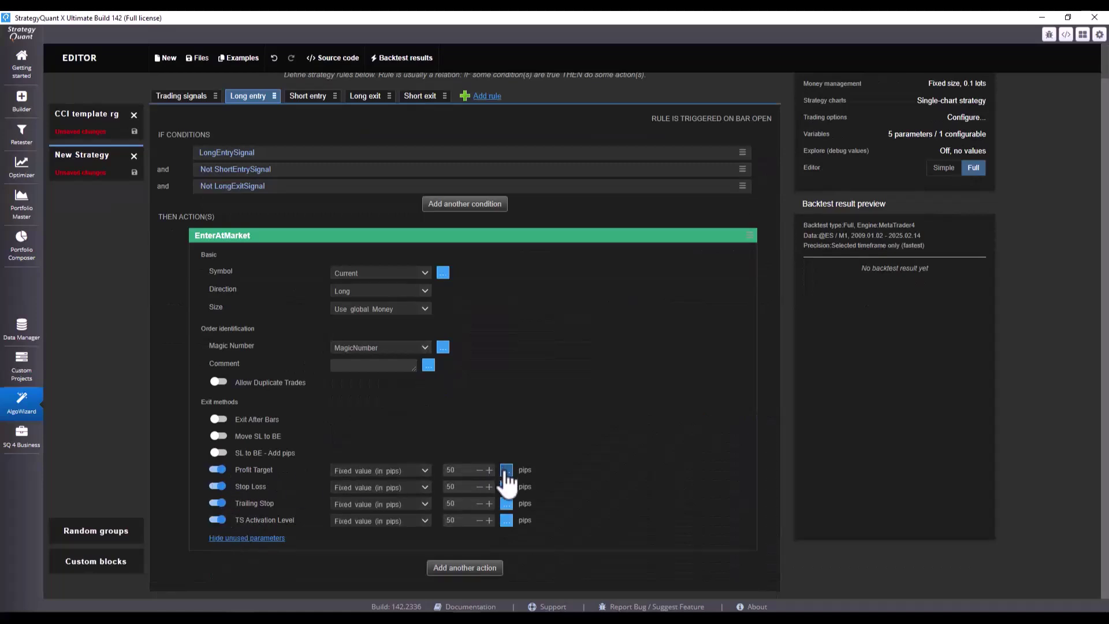
Set the long entry's Profit Target to 800, Stop Loss to 300, Trailing Stop to 200 and TS Activation Level to 200 pips
double_click(453, 469)
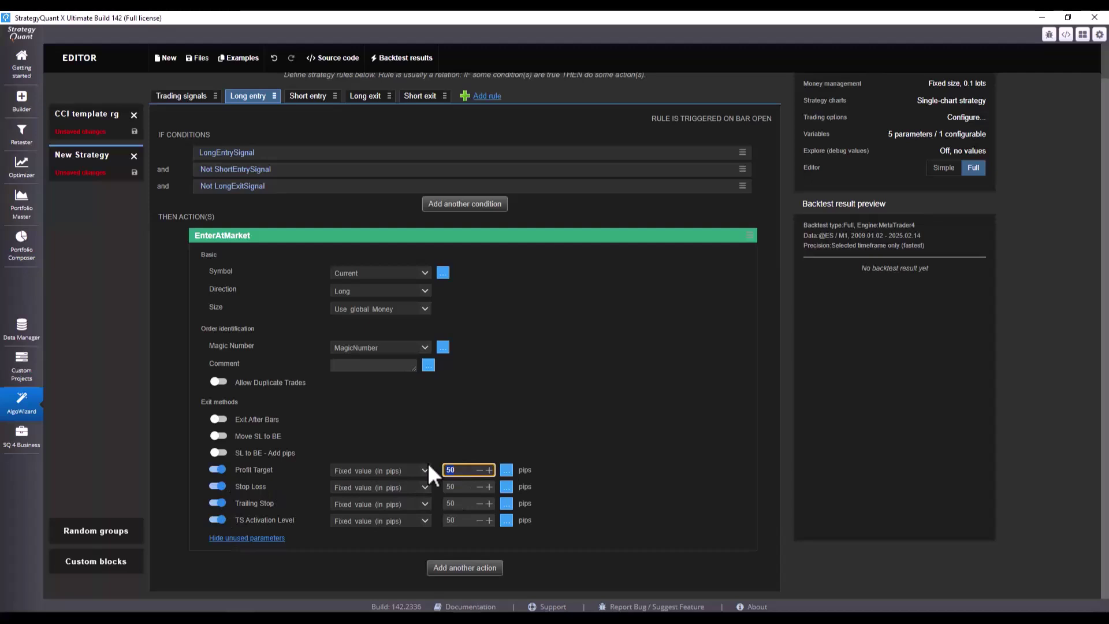
type("800")
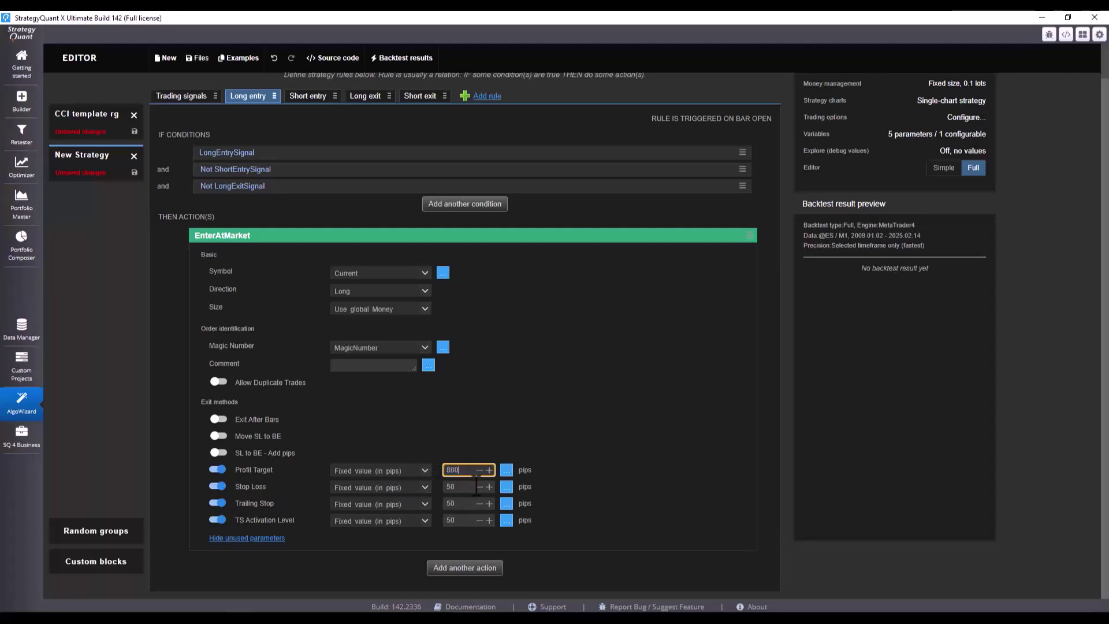
double_click(453, 486)
type("300")
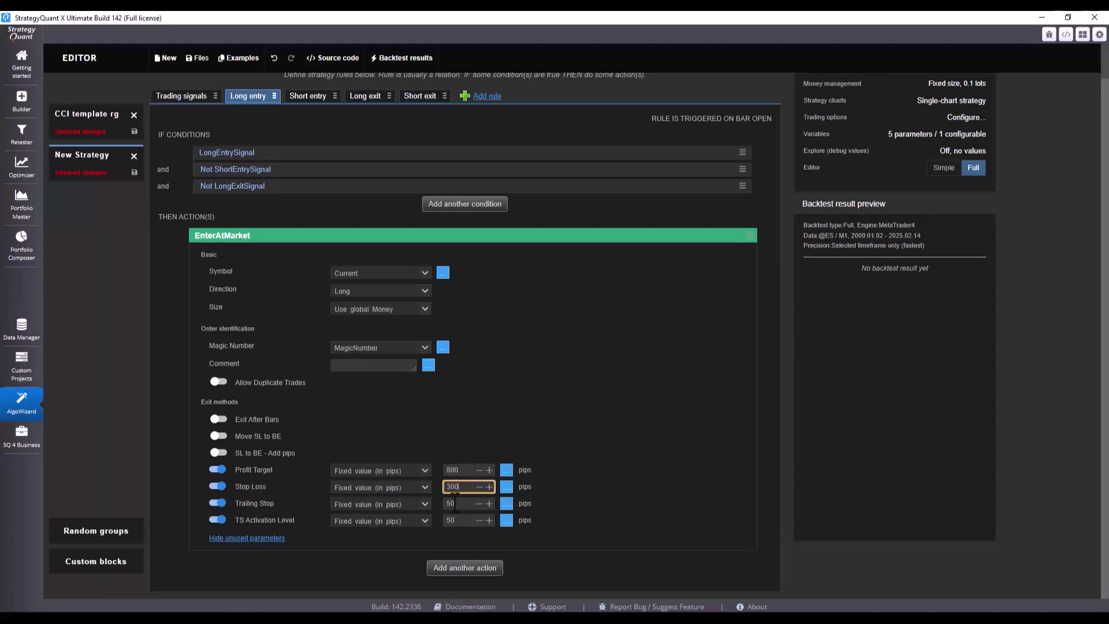
double_click(468, 503)
type("200")
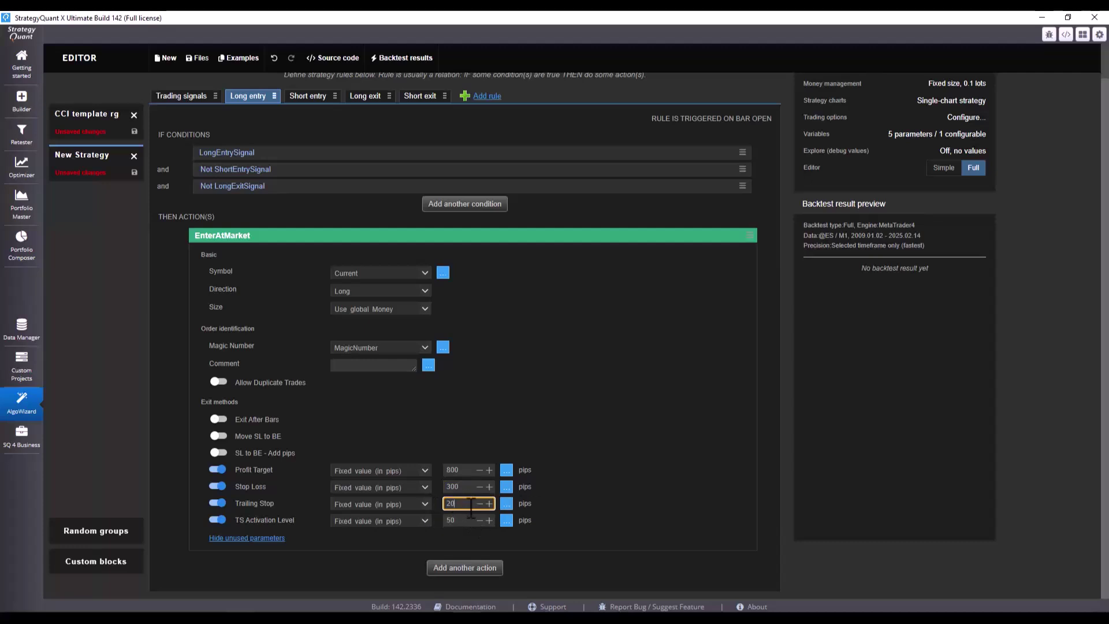
double_click(469, 520)
type("200")
left_click(543, 417)
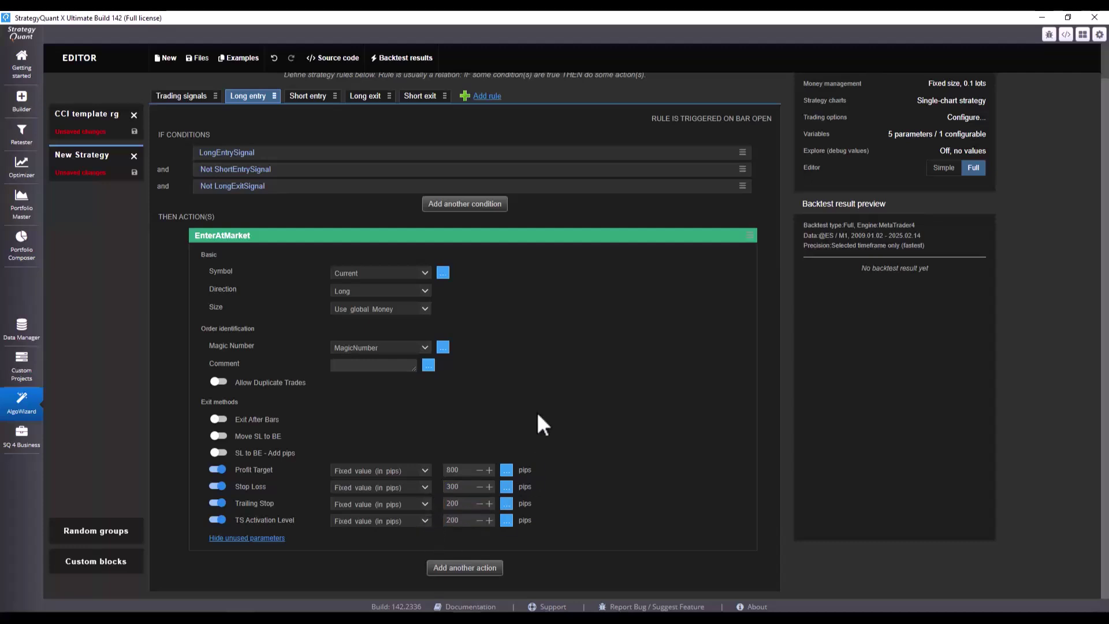
Enable TS Activation Level, Trailing Stop, Stop Loss and Profit Target as exit methods for the short entry order
scroll(525, 421, "up", 1)
left_click(308, 133)
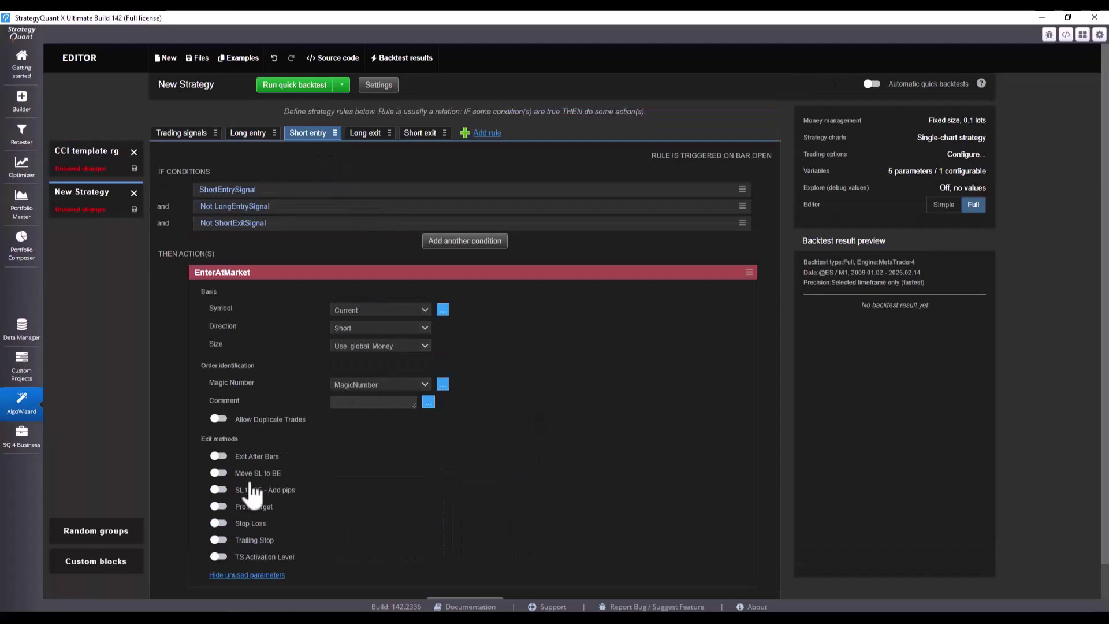
left_click(218, 556)
left_click(218, 539)
left_click(217, 522)
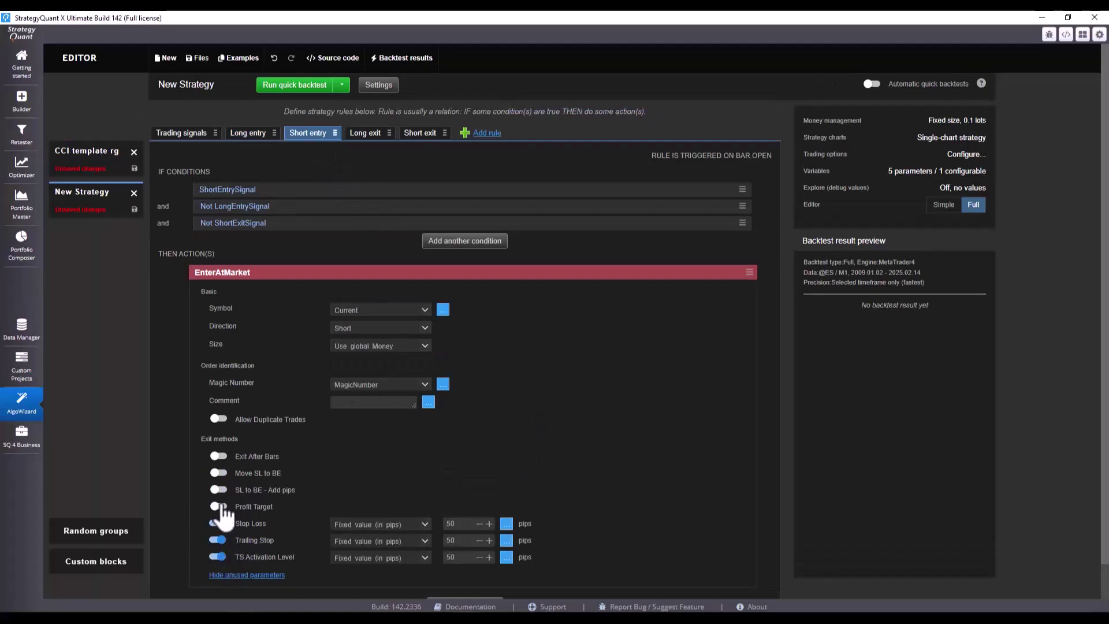
left_click(218, 506)
Set the short entry's Profit Target to 800, Stop Loss to 300, Trailing Stop to 200 and TS Activation Level to 200 pips
double_click(462, 506)
type("800")
double_click(456, 523)
type("300")
double_click(462, 540)
type("200")
double_click(455, 557)
type("200")
Configure the backtest data with the index symbol NQ_M1_roboforex, timeframe H1 and precision Selected timeframe only
left_click(377, 88)
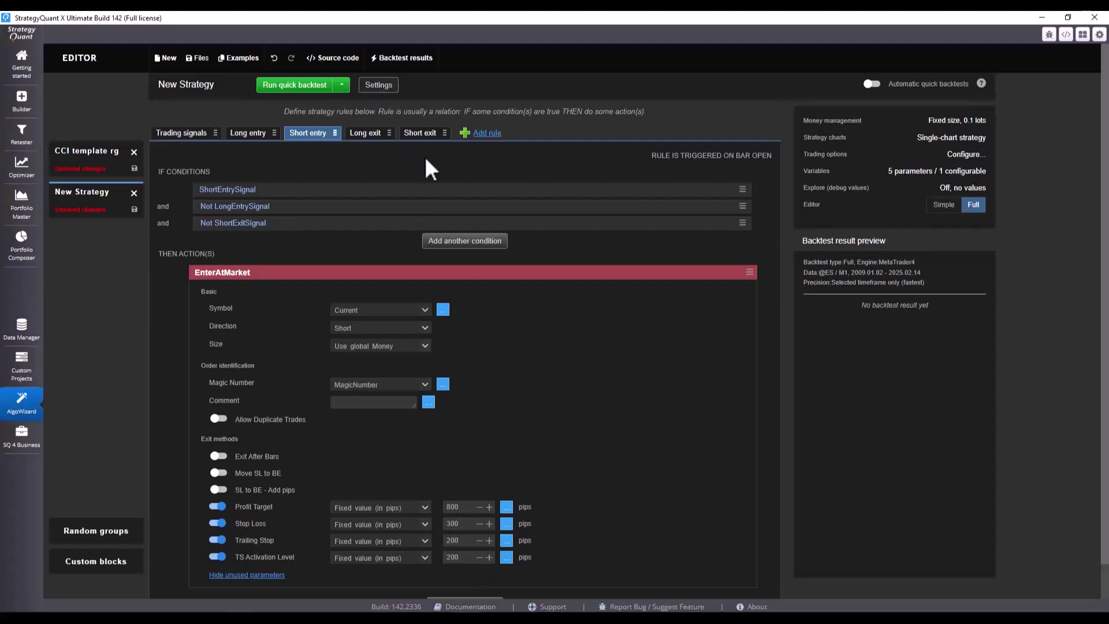
left_click(419, 193)
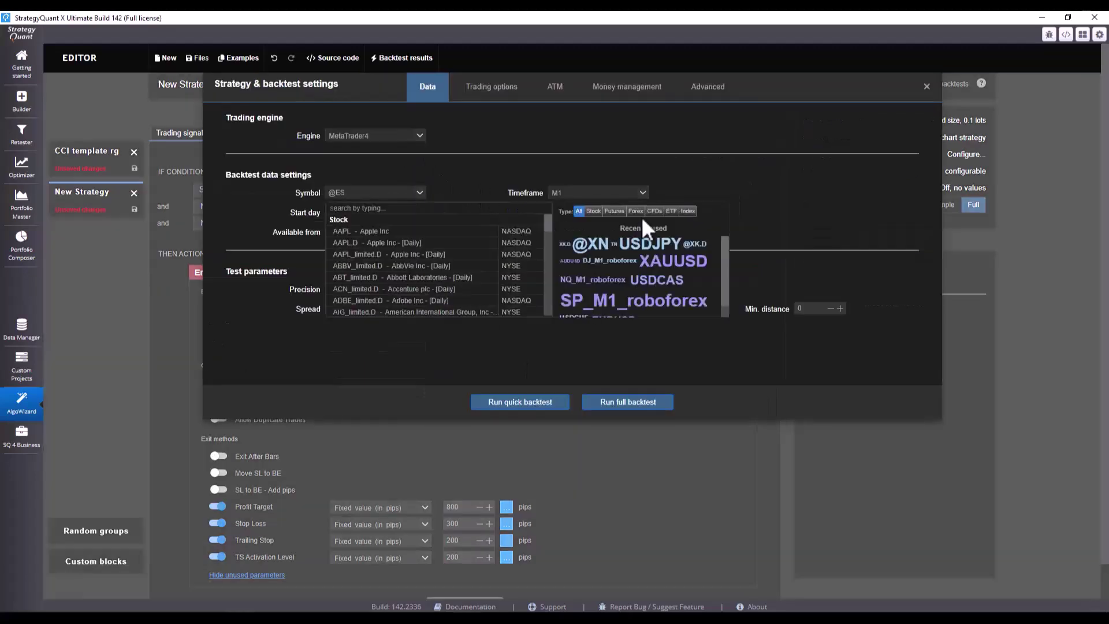
left_click(687, 212)
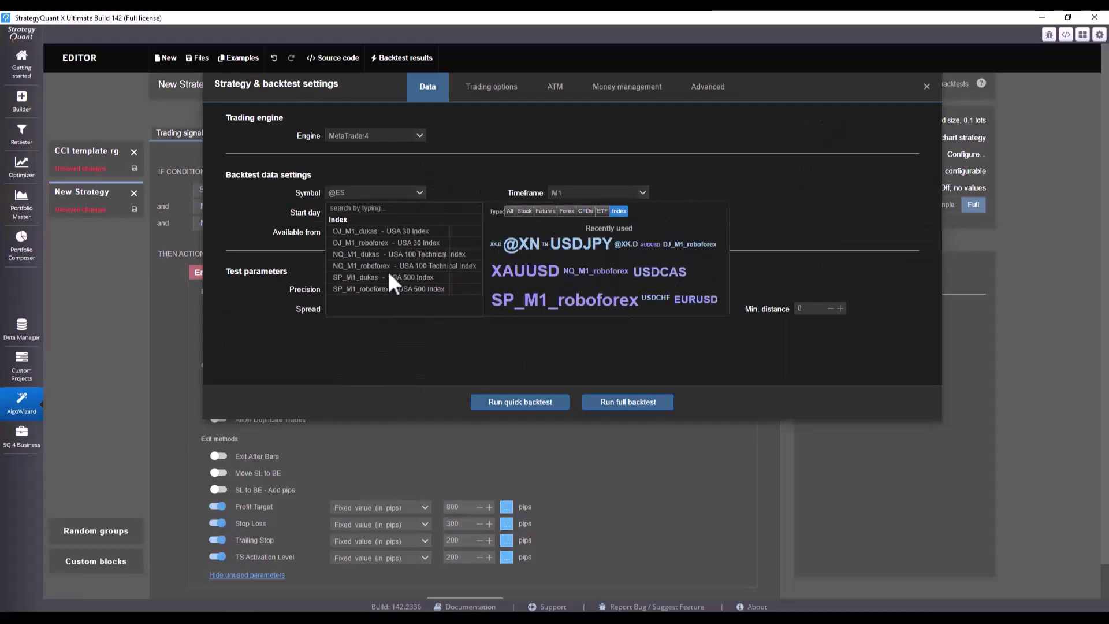
left_click(409, 265)
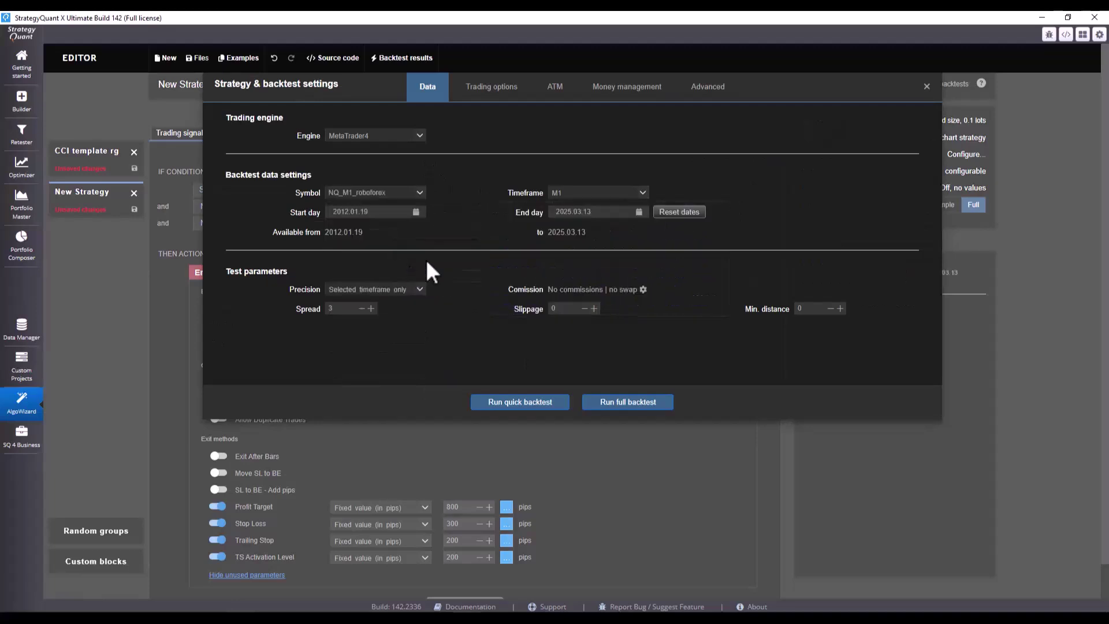
left_click(612, 194)
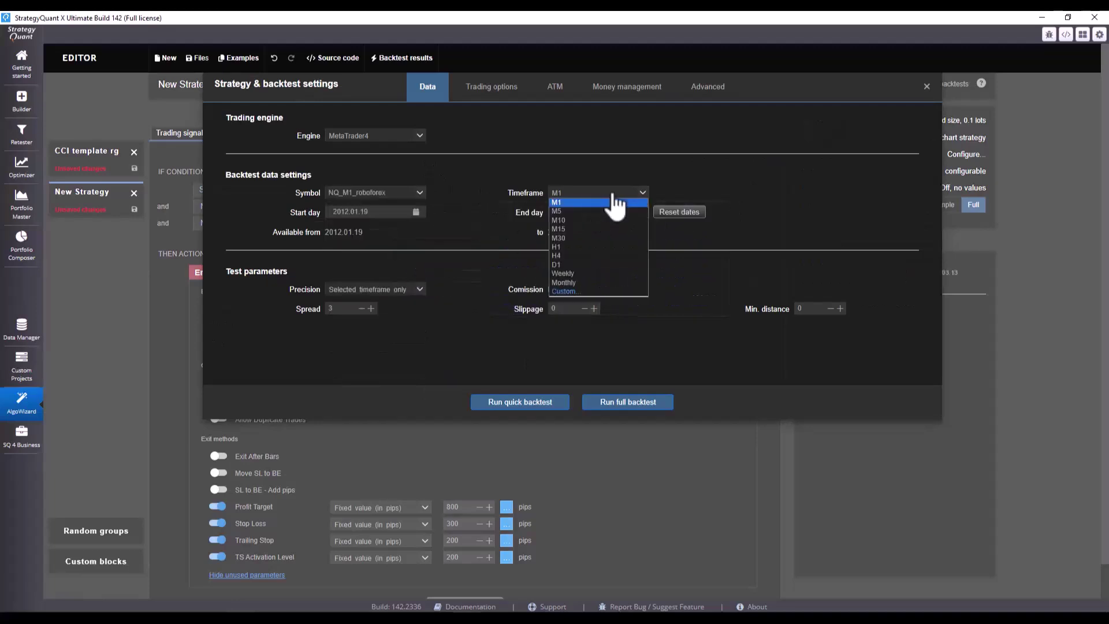
left_click(595, 246)
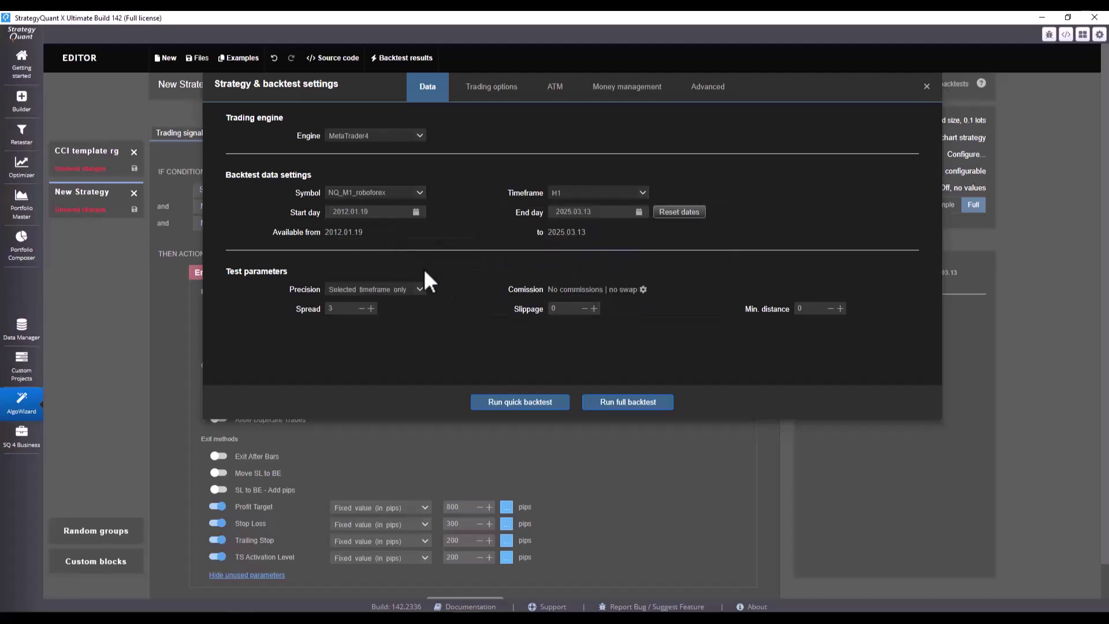
left_click(378, 292)
left_click(396, 297)
Enable Exit On Friday with a Friday exit time of 21:00 and turn on Store Chart Data in the trading options
left_click(473, 87)
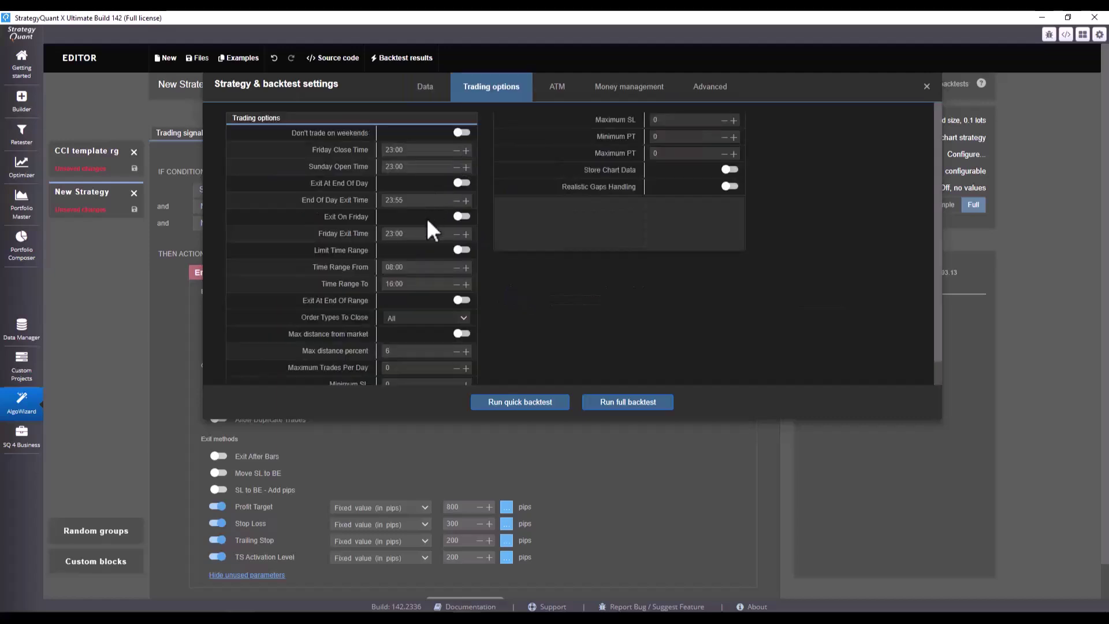
left_click(462, 216)
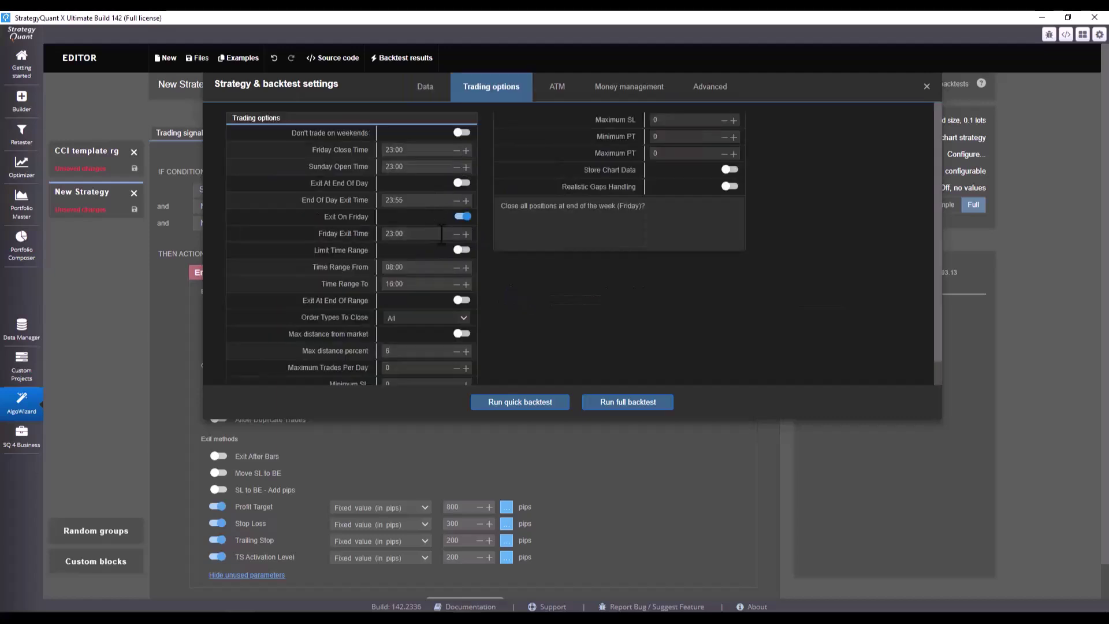
left_click(397, 231)
type("21")
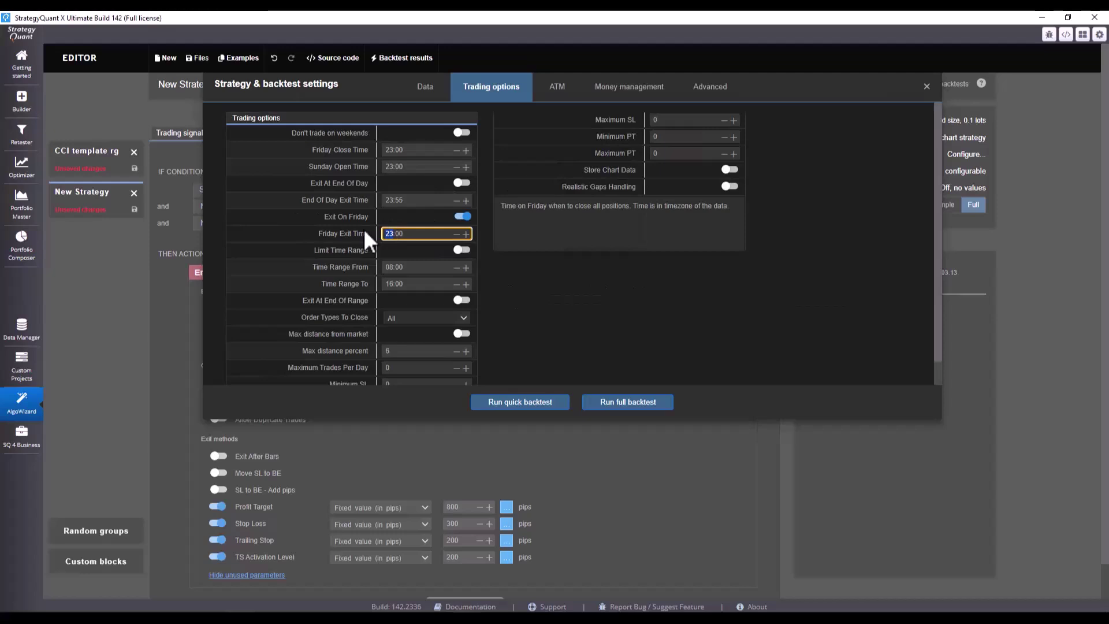
left_click(550, 242)
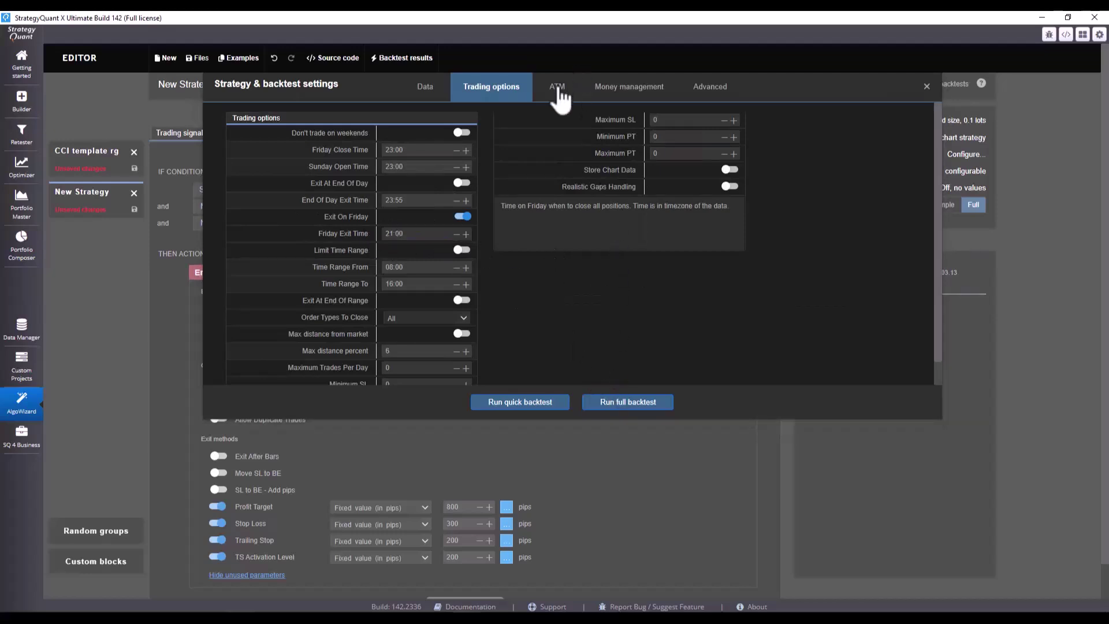
left_click(730, 170)
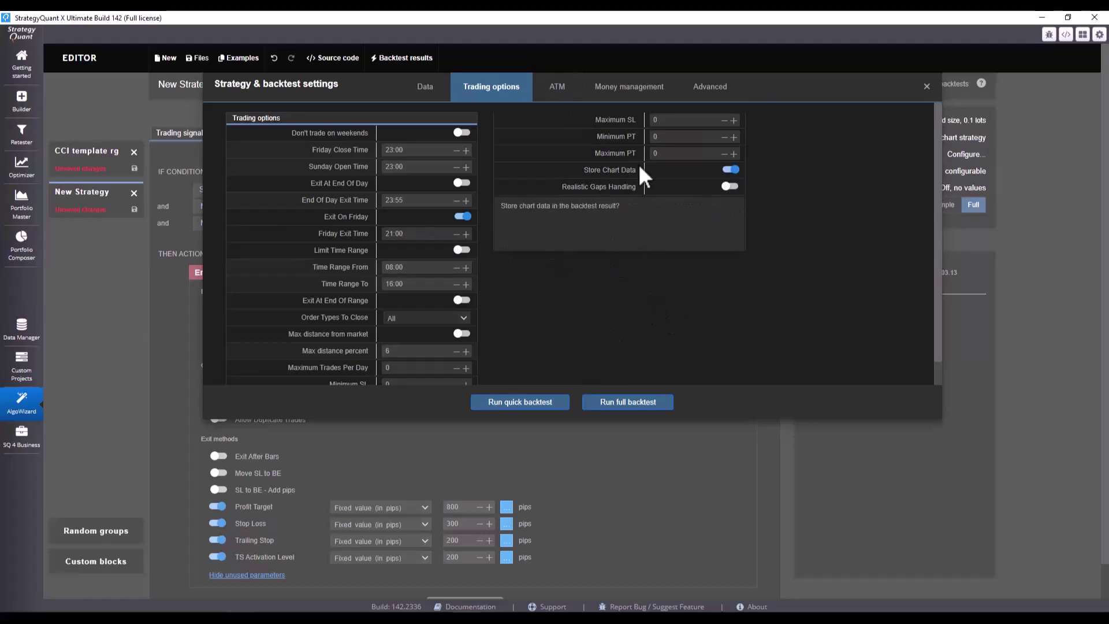
Check the ATM, Advanced and Data settings and run a quick backtest of the strategy
left_click(558, 88)
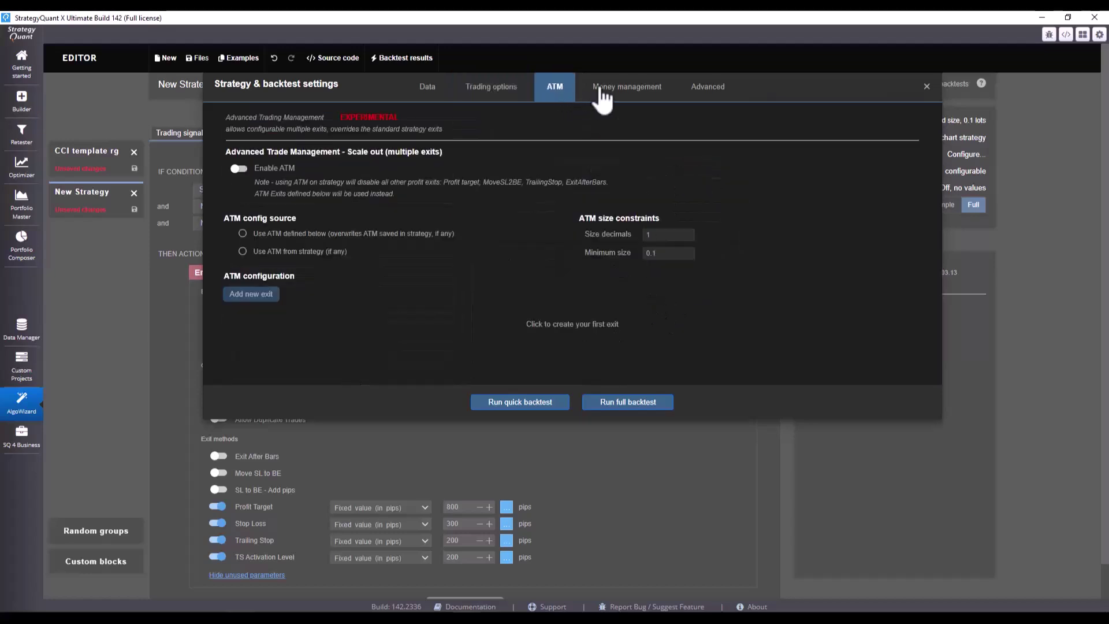
left_click(714, 88)
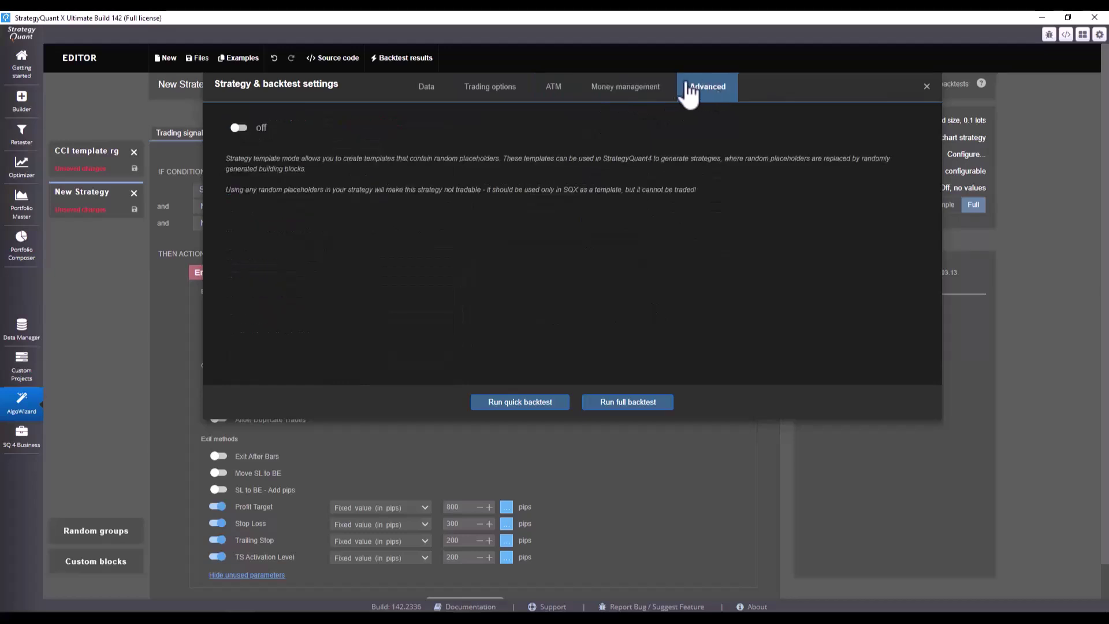
left_click(427, 93)
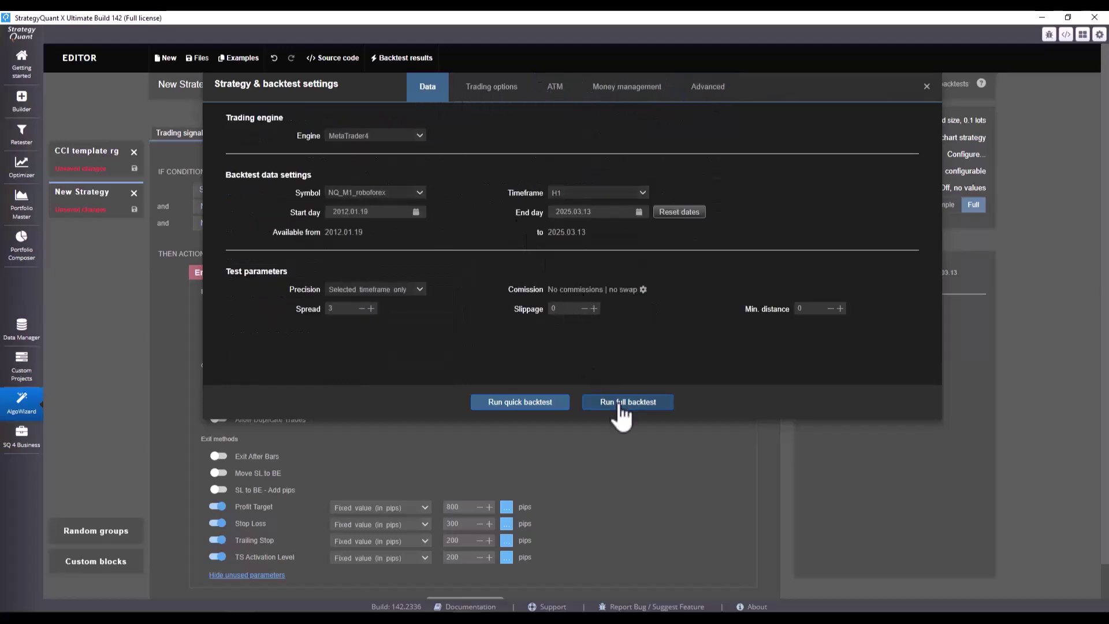
left_click(519, 402)
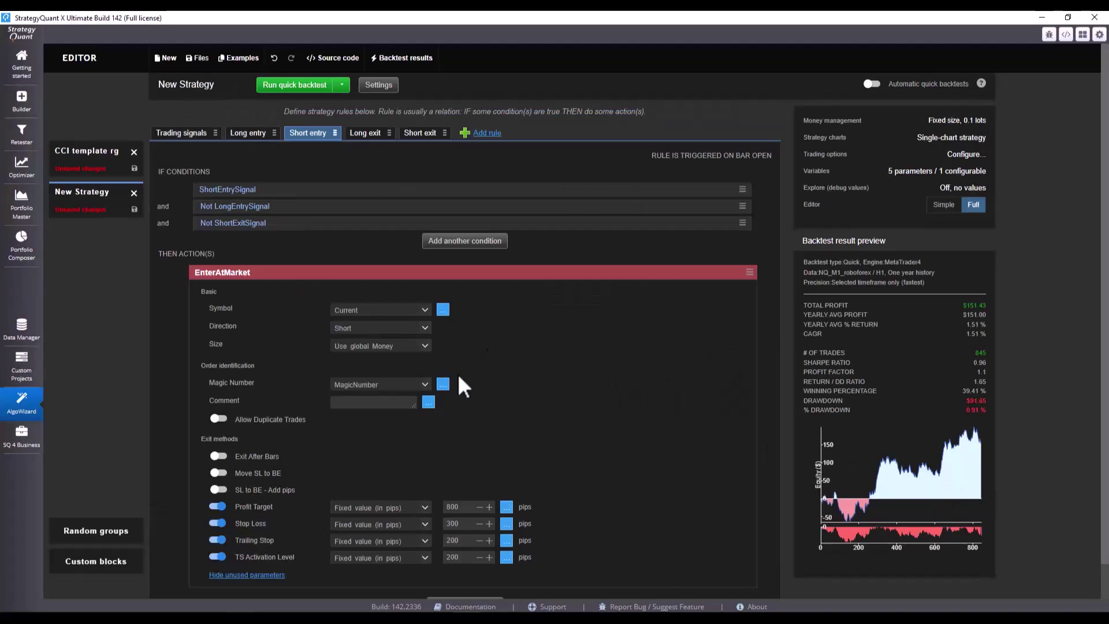
Delete the 3Clong condition from LongEntrySignal and the 3Cshort condition from ShortEntrySignal in the trading signals
left_click(187, 138)
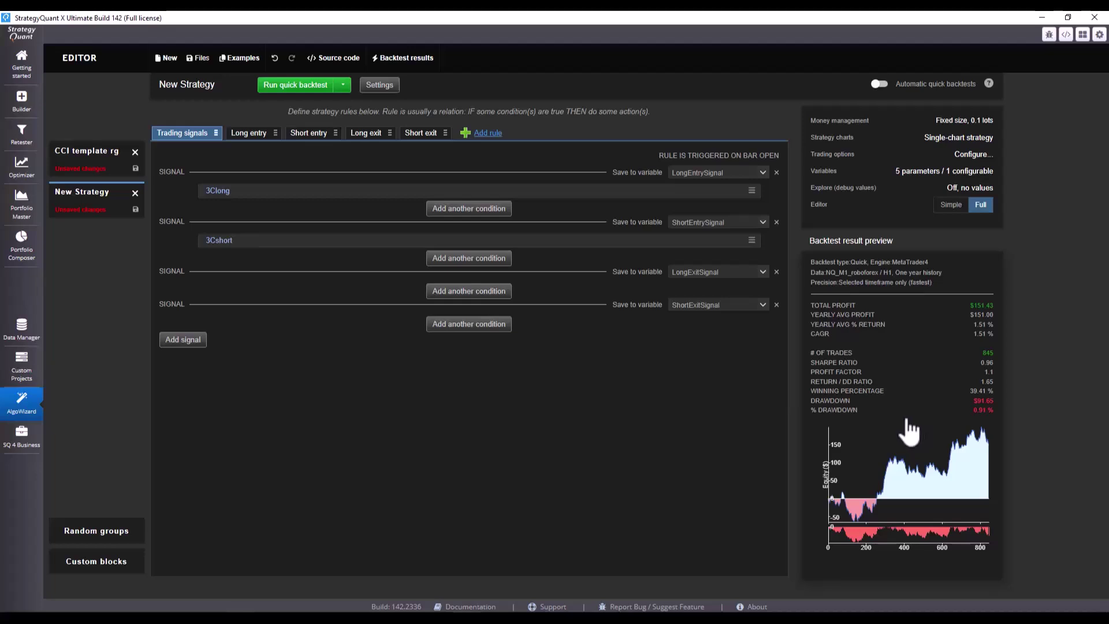
left_click(248, 138)
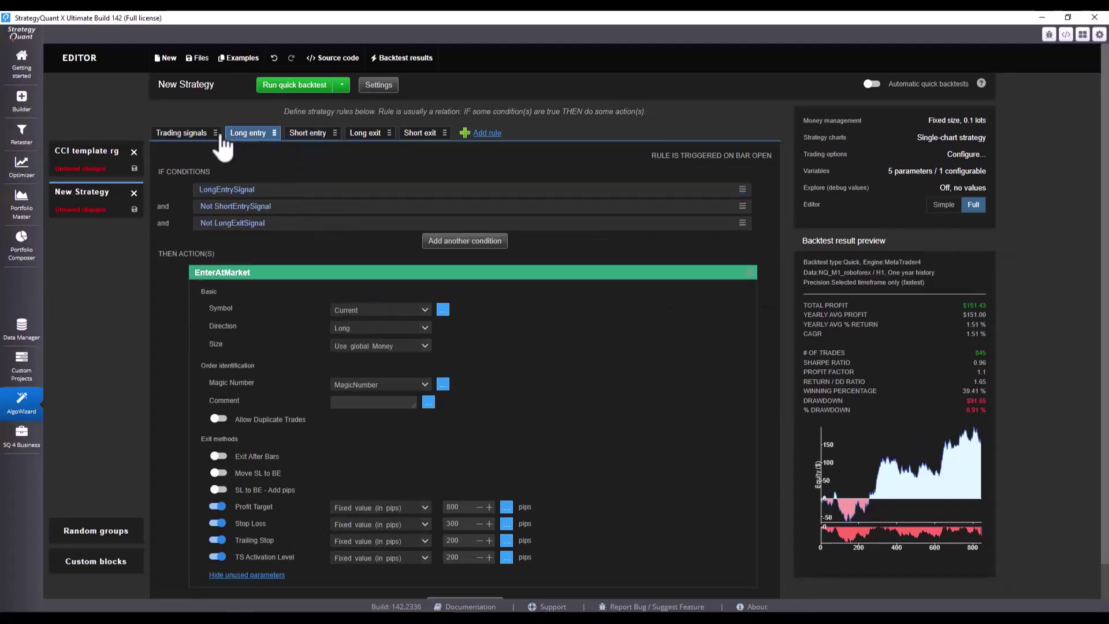
left_click(195, 139)
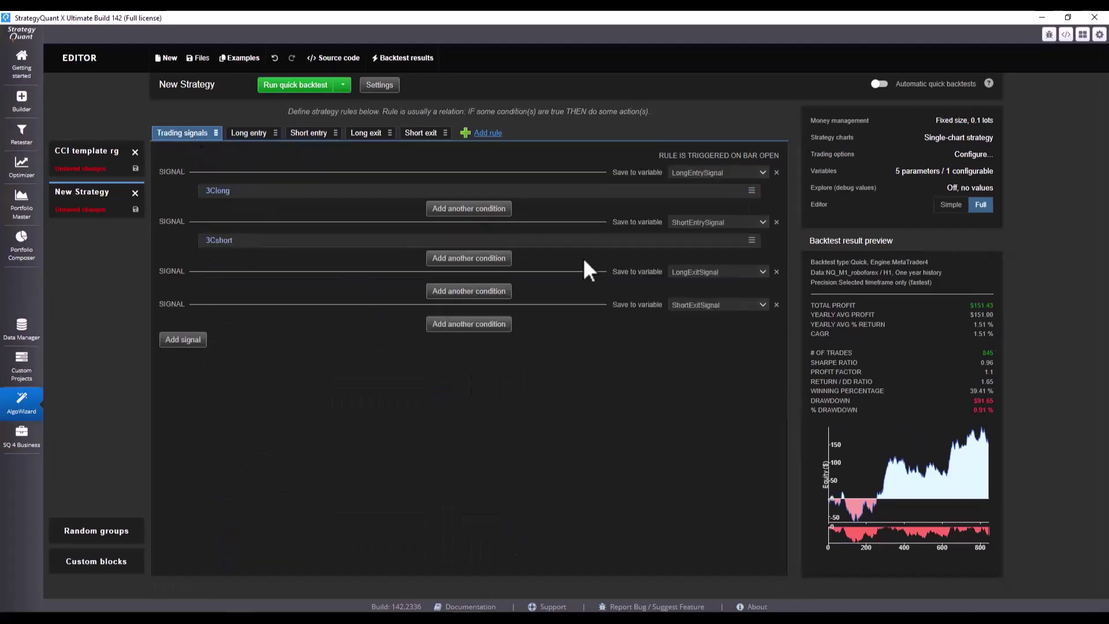
left_click(752, 190)
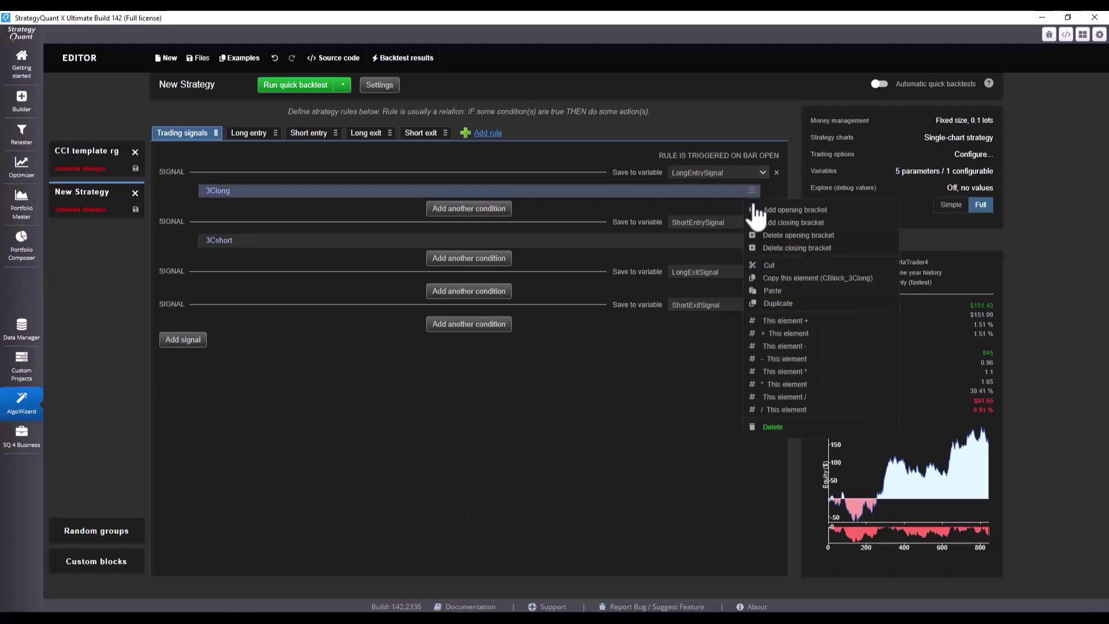
left_click(774, 427)
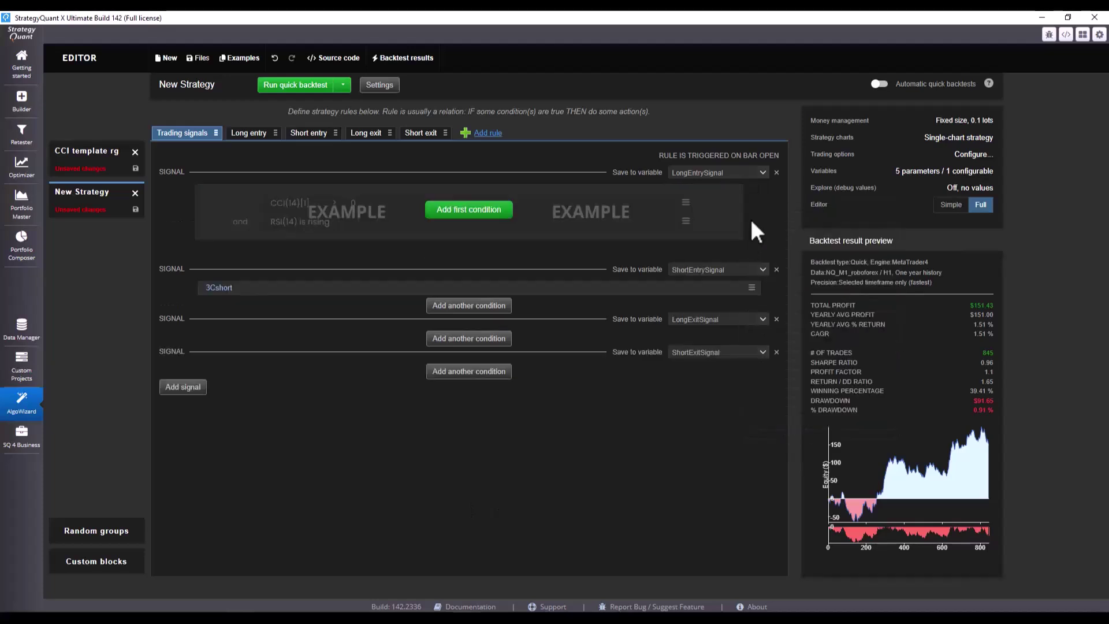
left_click(752, 289)
left_click(769, 455)
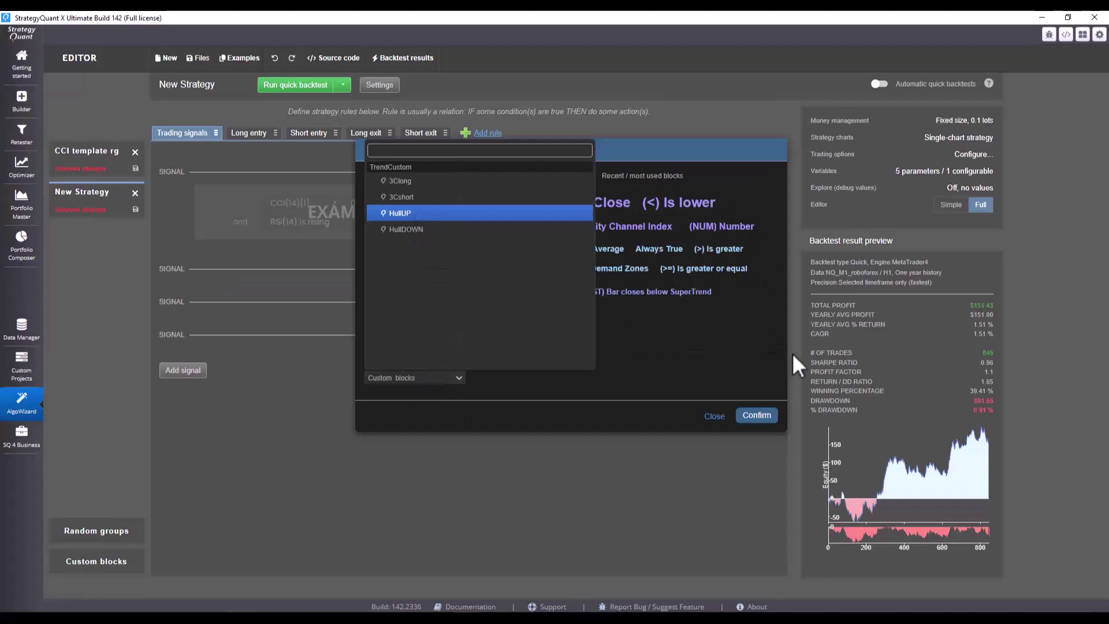
Add the HullUP custom block from TrendCustom with a period of 24 as the LongEntrySignal condition
left_click(420, 217)
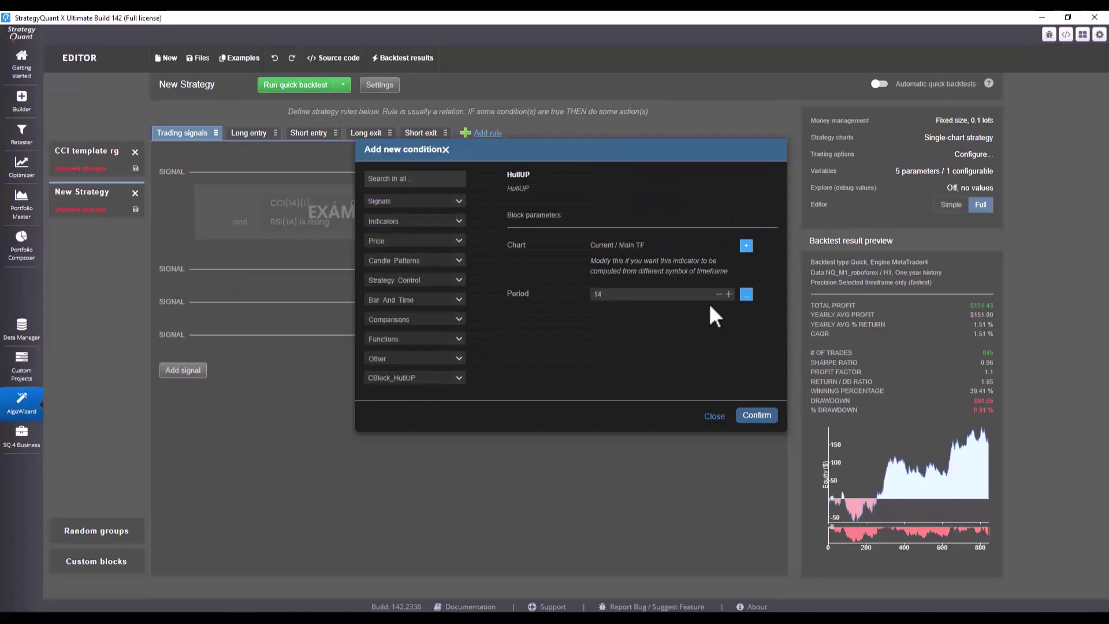
left_click(596, 295)
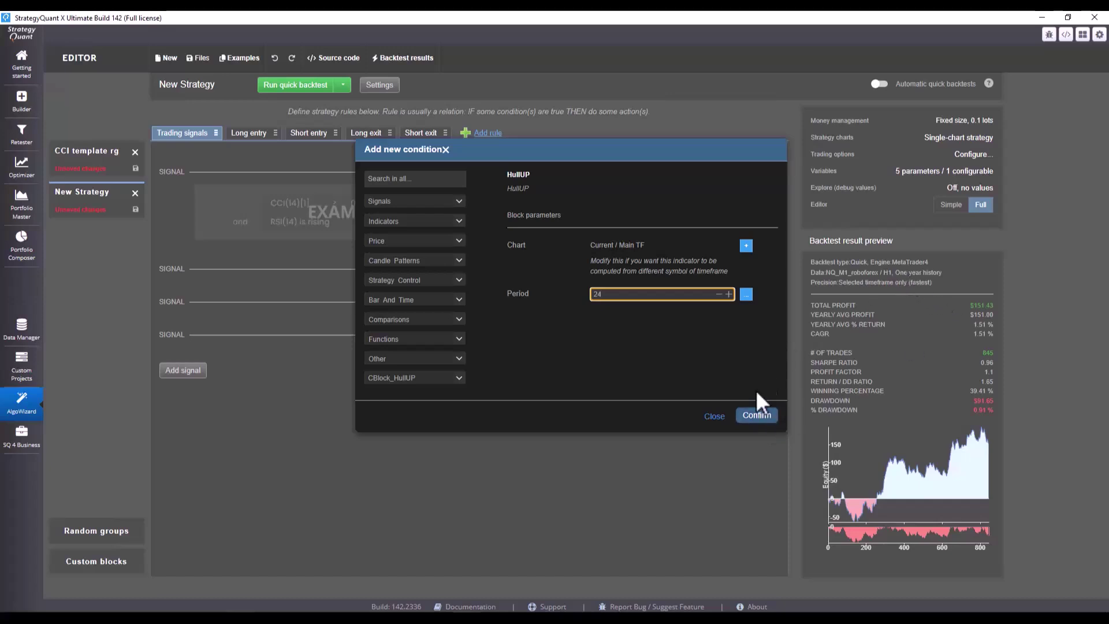
left_click(755, 415)
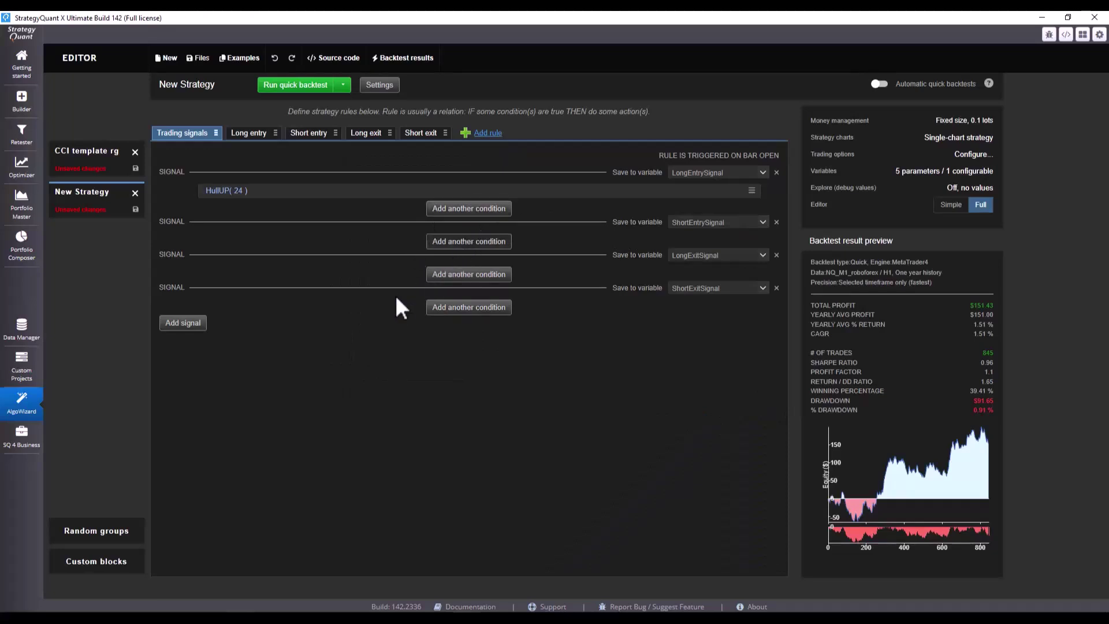
Add the HullDOWN custom block from TrendCustom with a period of 24 as the ShortEntrySignal condition
left_click(429, 307)
left_click(414, 378)
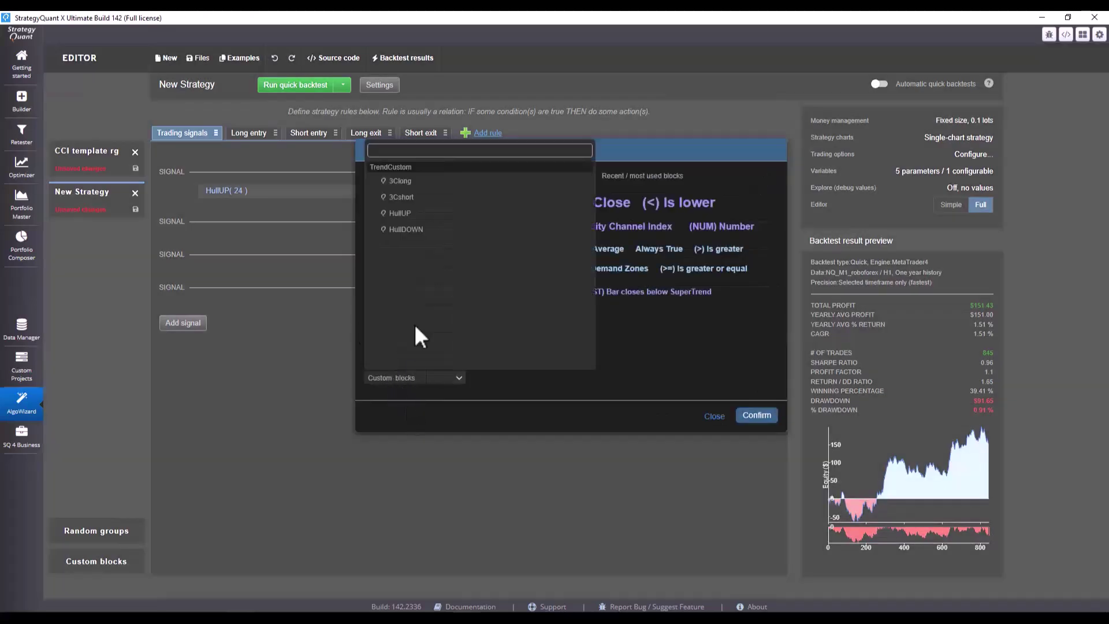
left_click(451, 230)
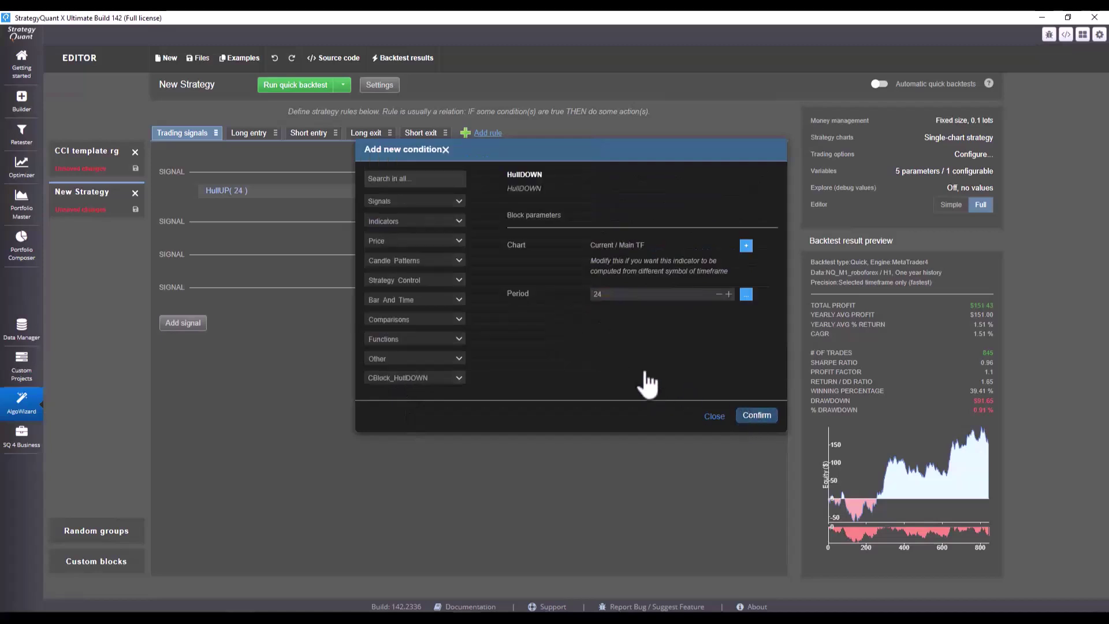
left_click(756, 415)
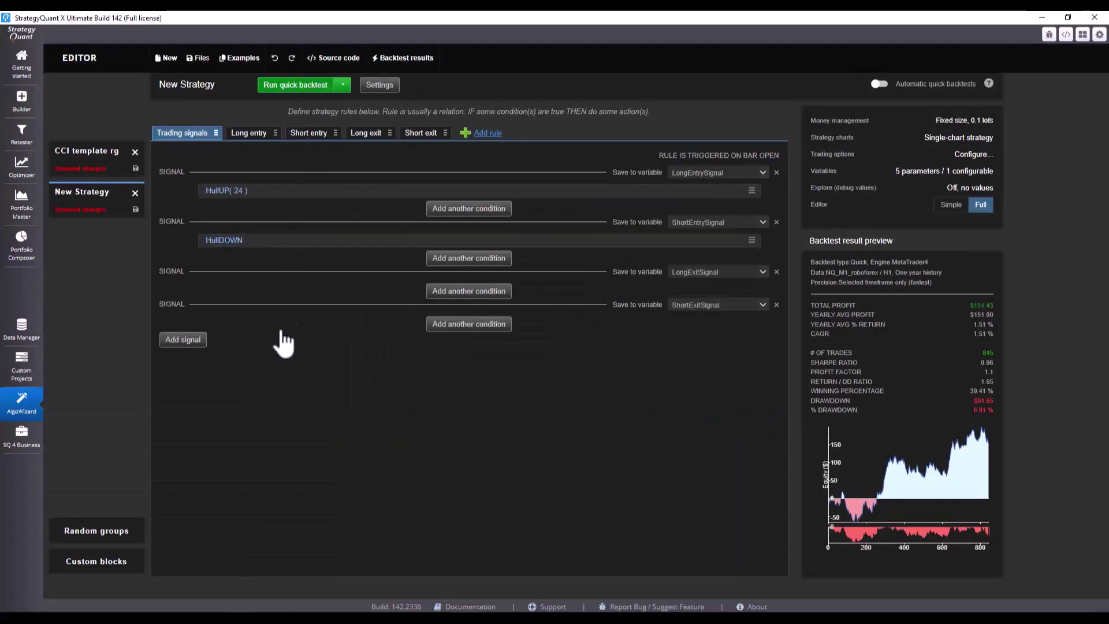